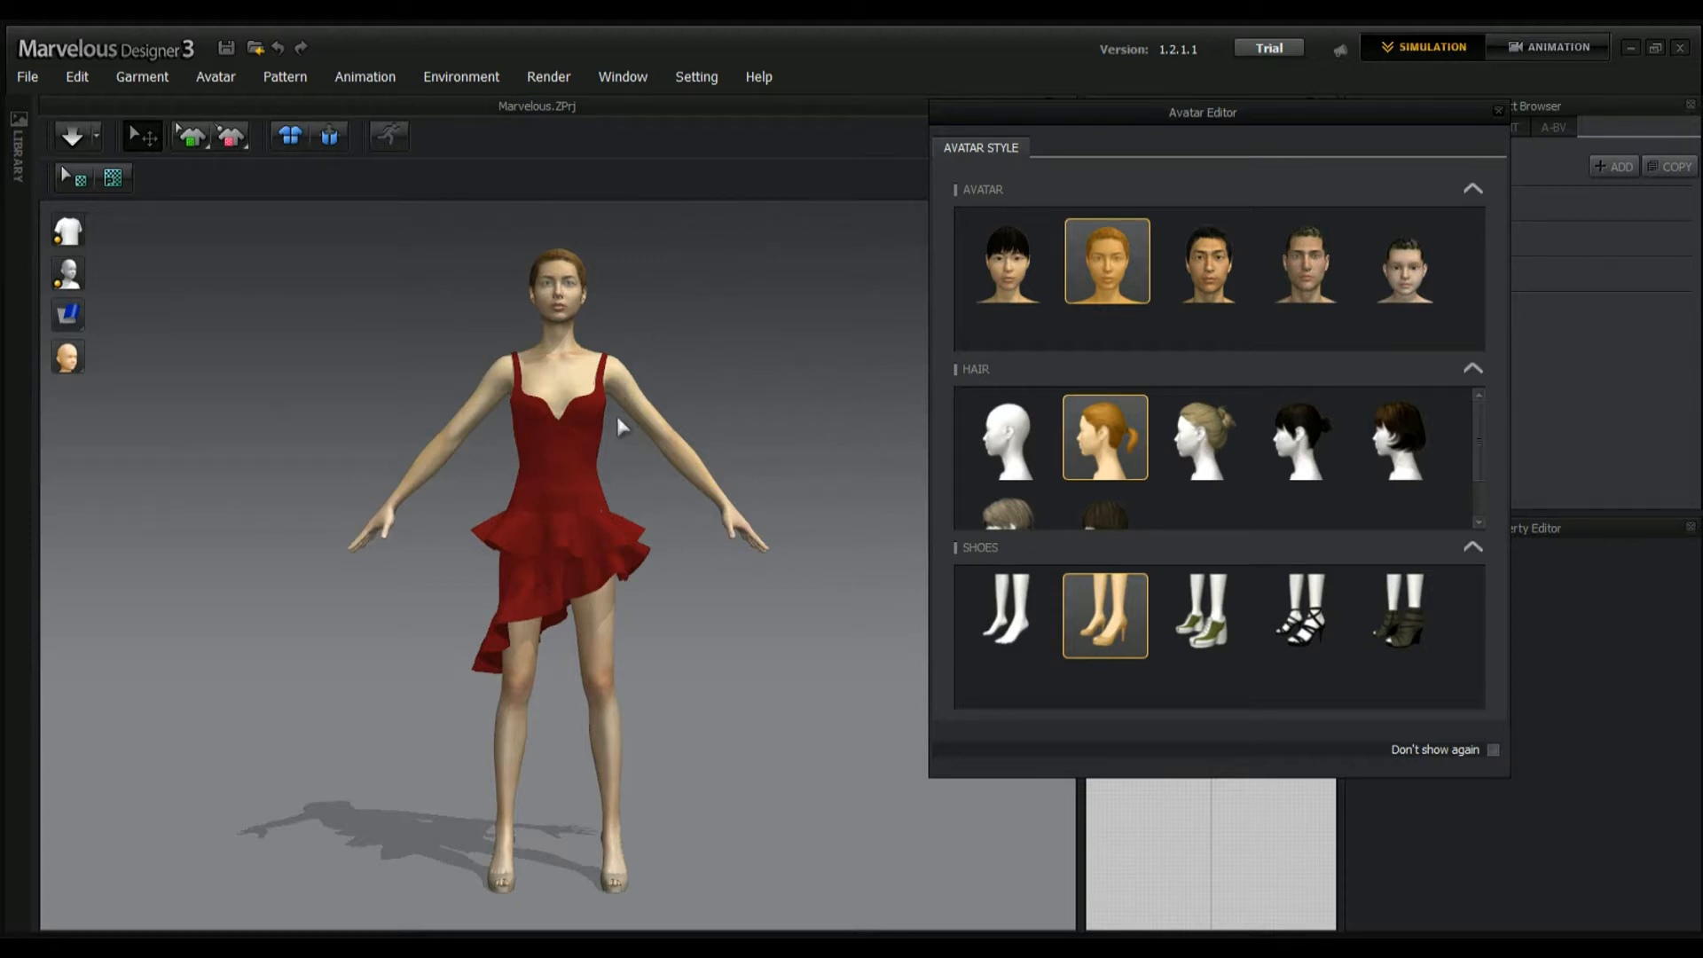
- Look up the OBJ export option for the garment project
{"action": "left_click", "coordinate": [33, 79]}
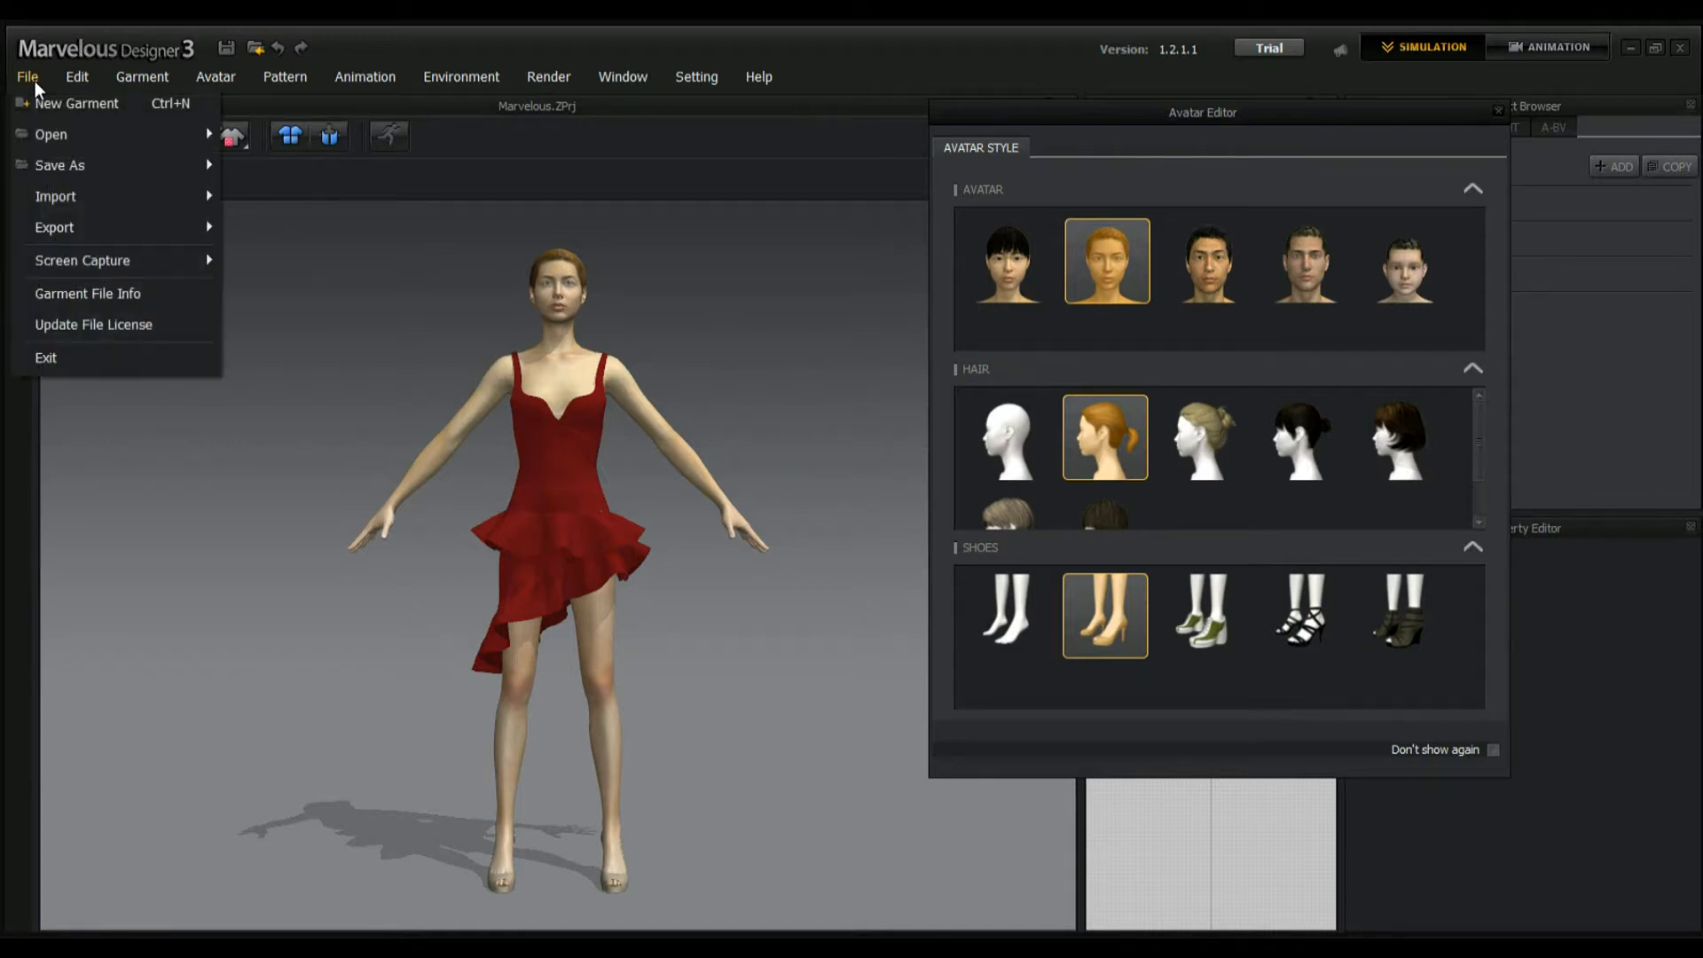
{"action": "mouse_move", "coordinate": [83, 222]}
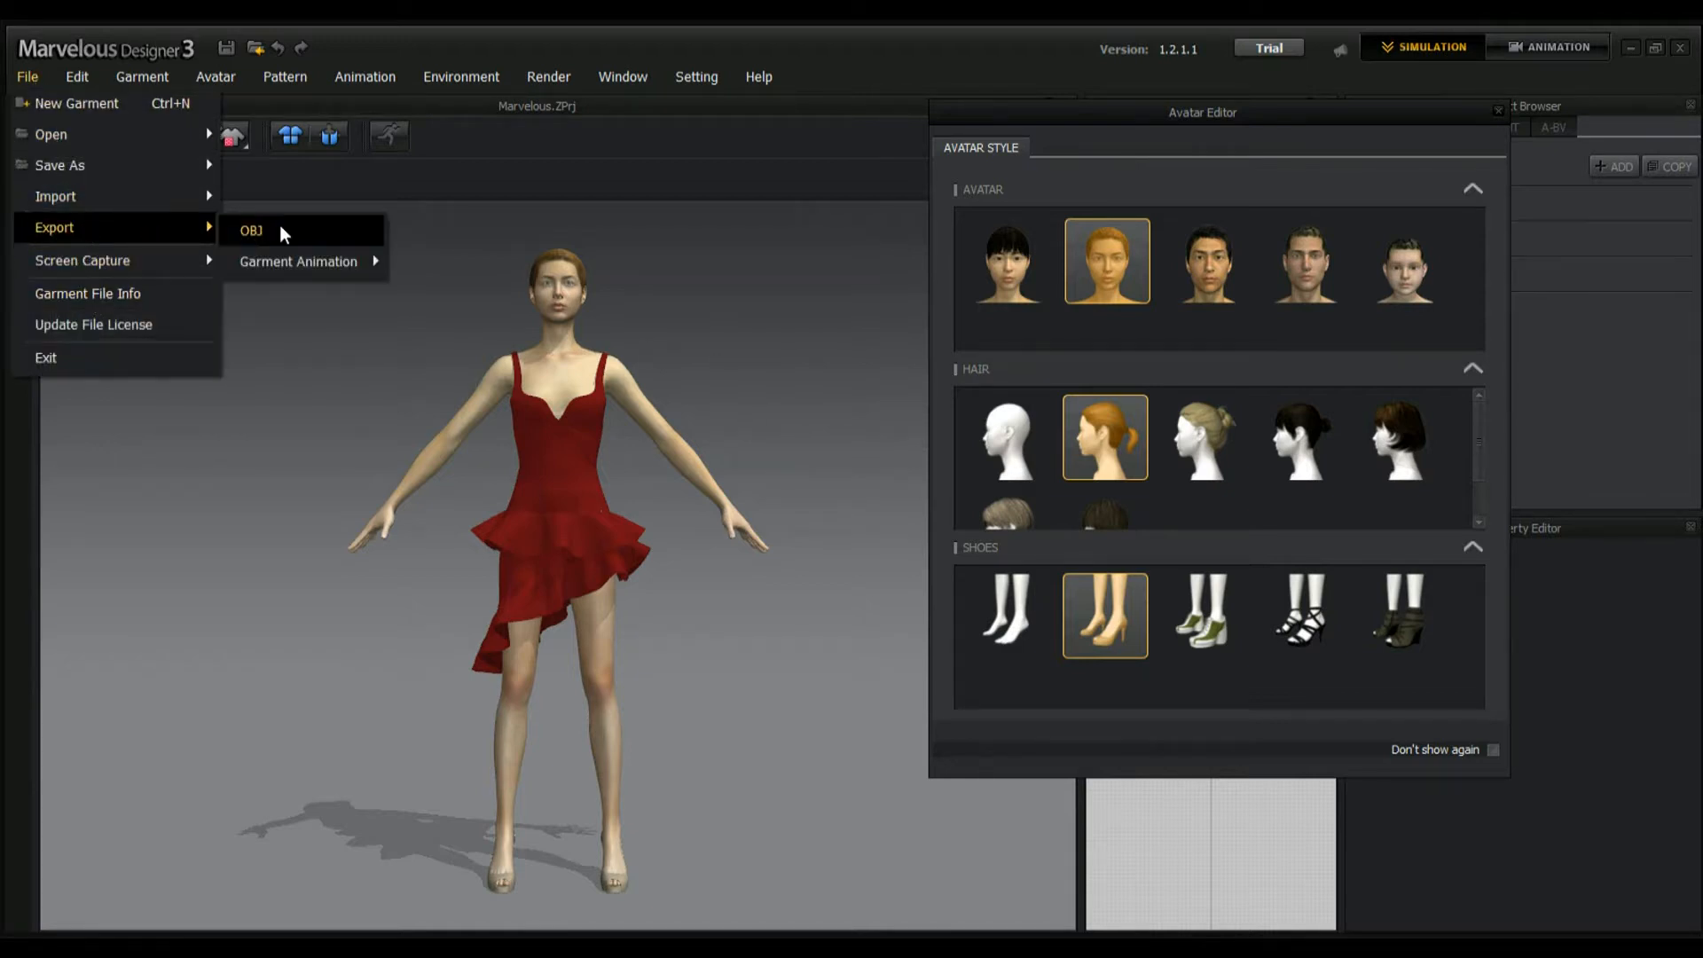
{"action": "left_click", "coordinate": [916, 51]}
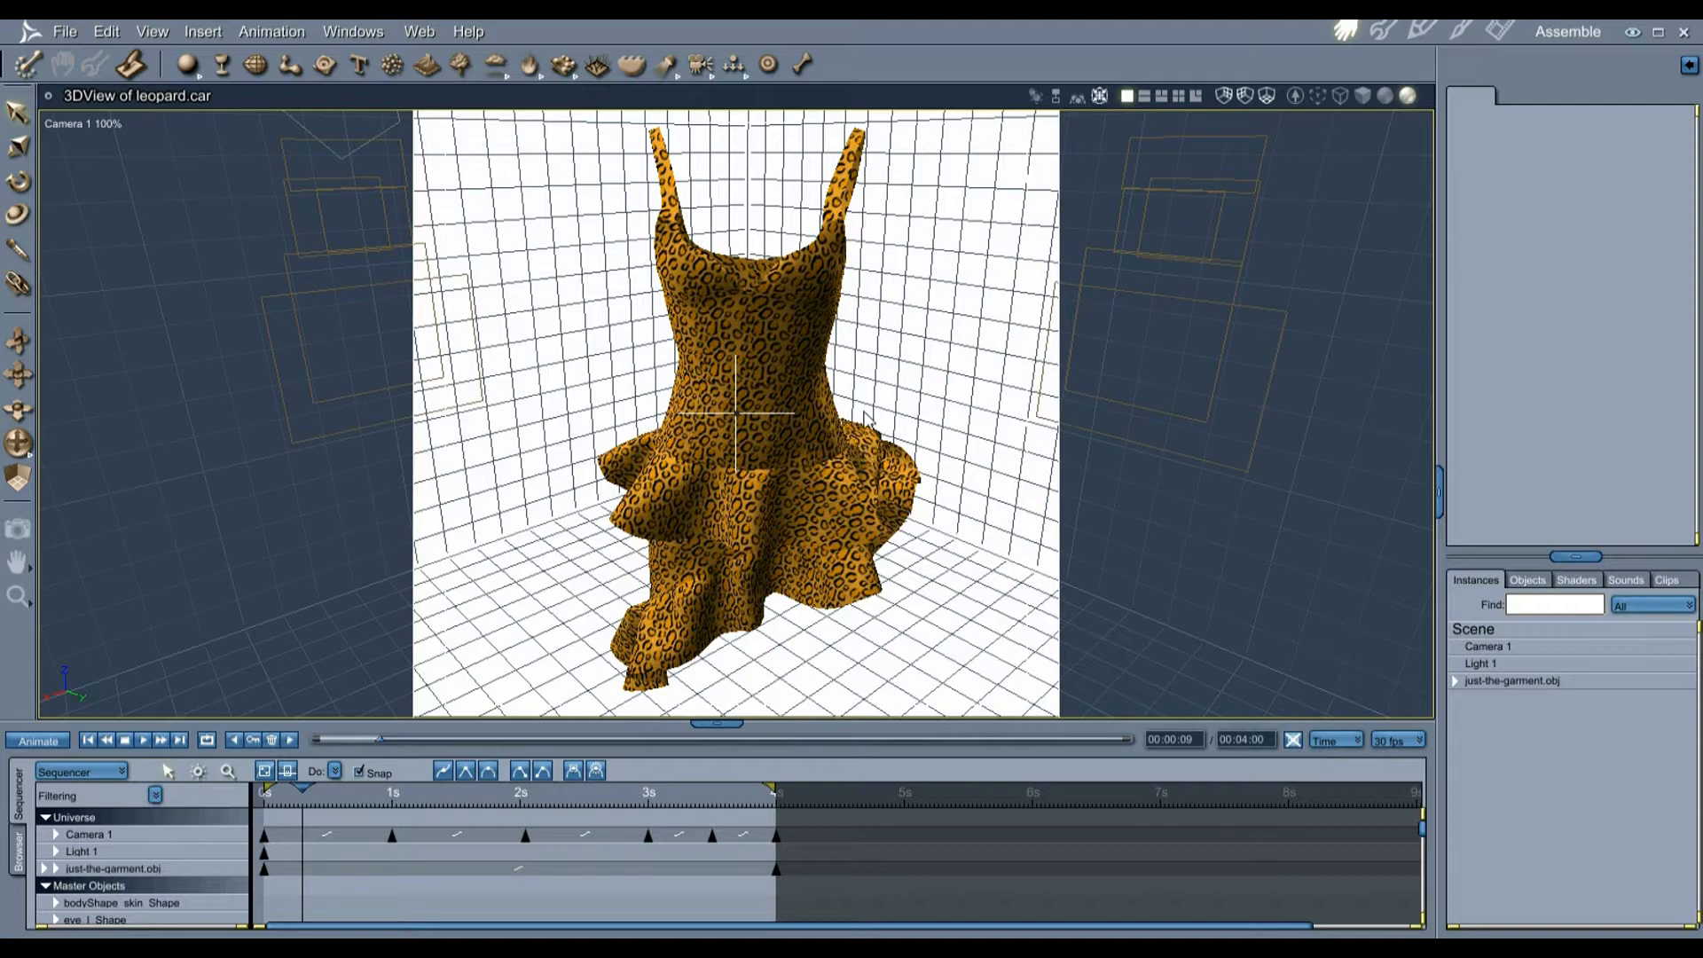
- Switch to the leopard.car scene in Carrara and examine its render output settings, down to the multi-pass elements
{"action": "key", "text": "4"}
{"action": "mouse_move", "coordinate": [833, 361]}
{"action": "left_mouse_down"}
{"action": "mouse_move", "coordinate": [785, 417]}
{"action": "mouse_move", "coordinate": [844, 369]}
{"action": "mouse_move", "coordinate": [802, 412]}
{"action": "mouse_move", "coordinate": [814, 359]}
{"action": "mouse_move", "coordinate": [577, 380]}
{"action": "mouse_move", "coordinate": [886, 361]}
{"action": "mouse_move", "coordinate": [935, 331]}
{"action": "mouse_move", "coordinate": [832, 369]}
{"action": "left_mouse_up"}
{"action": "left_click", "coordinate": [1499, 31]}
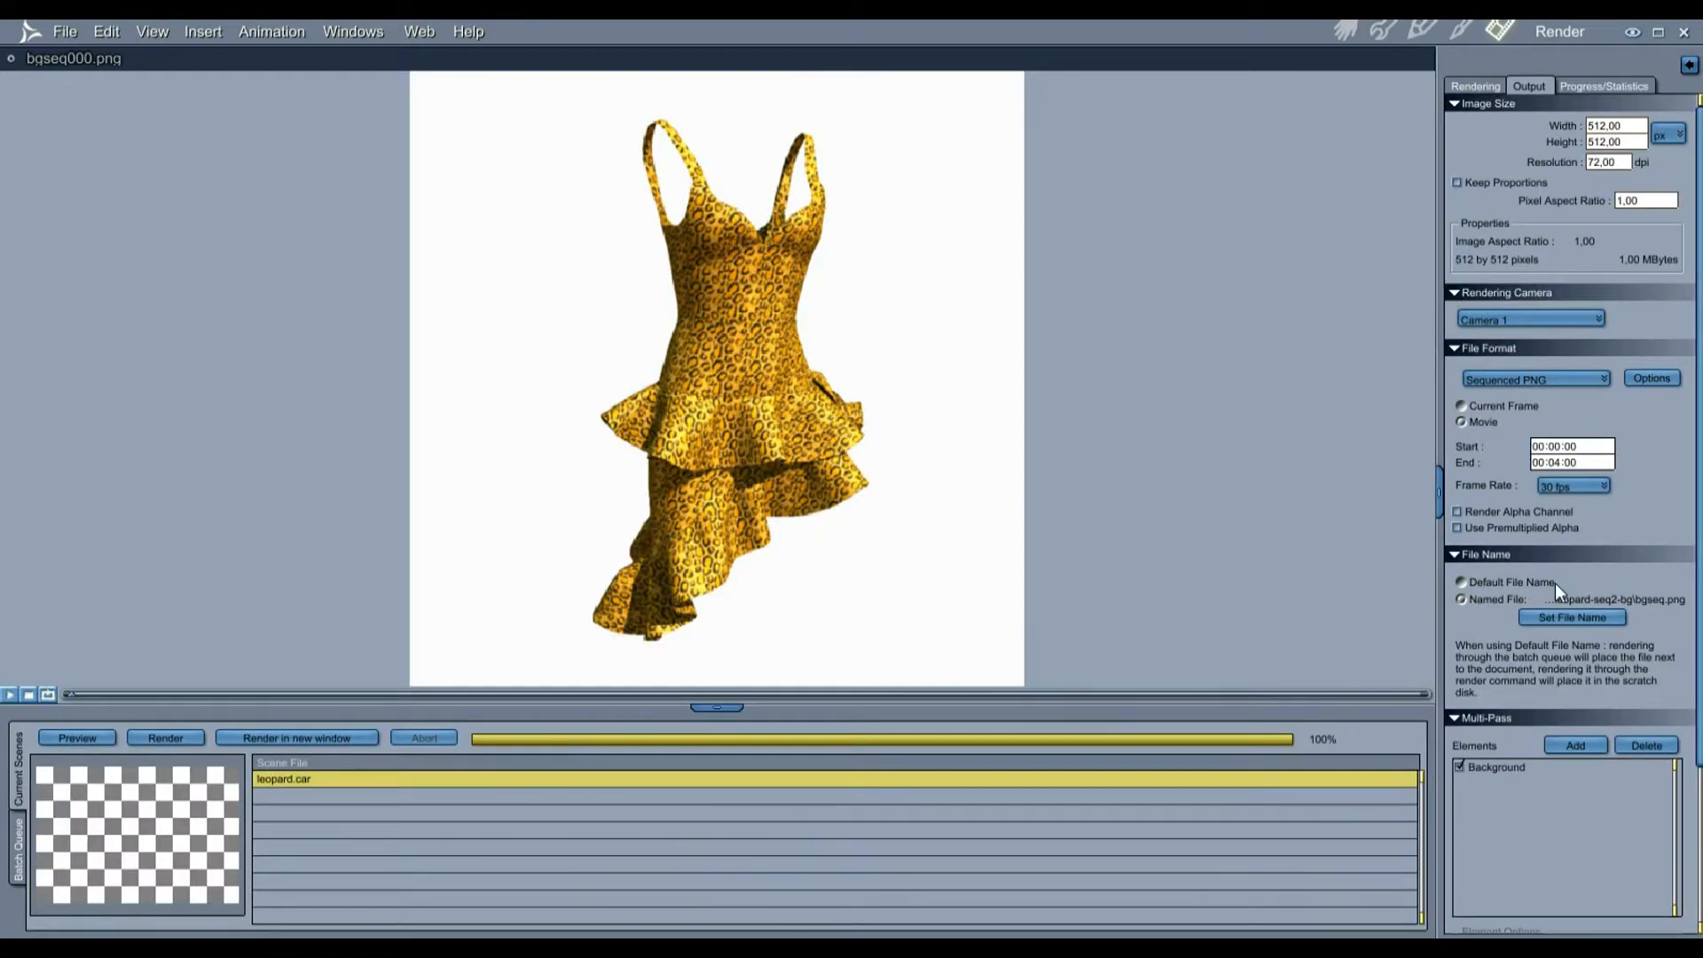
{"action": "left_click_drag", "start_coordinate": [1696, 588], "coordinate": [1696, 767]}
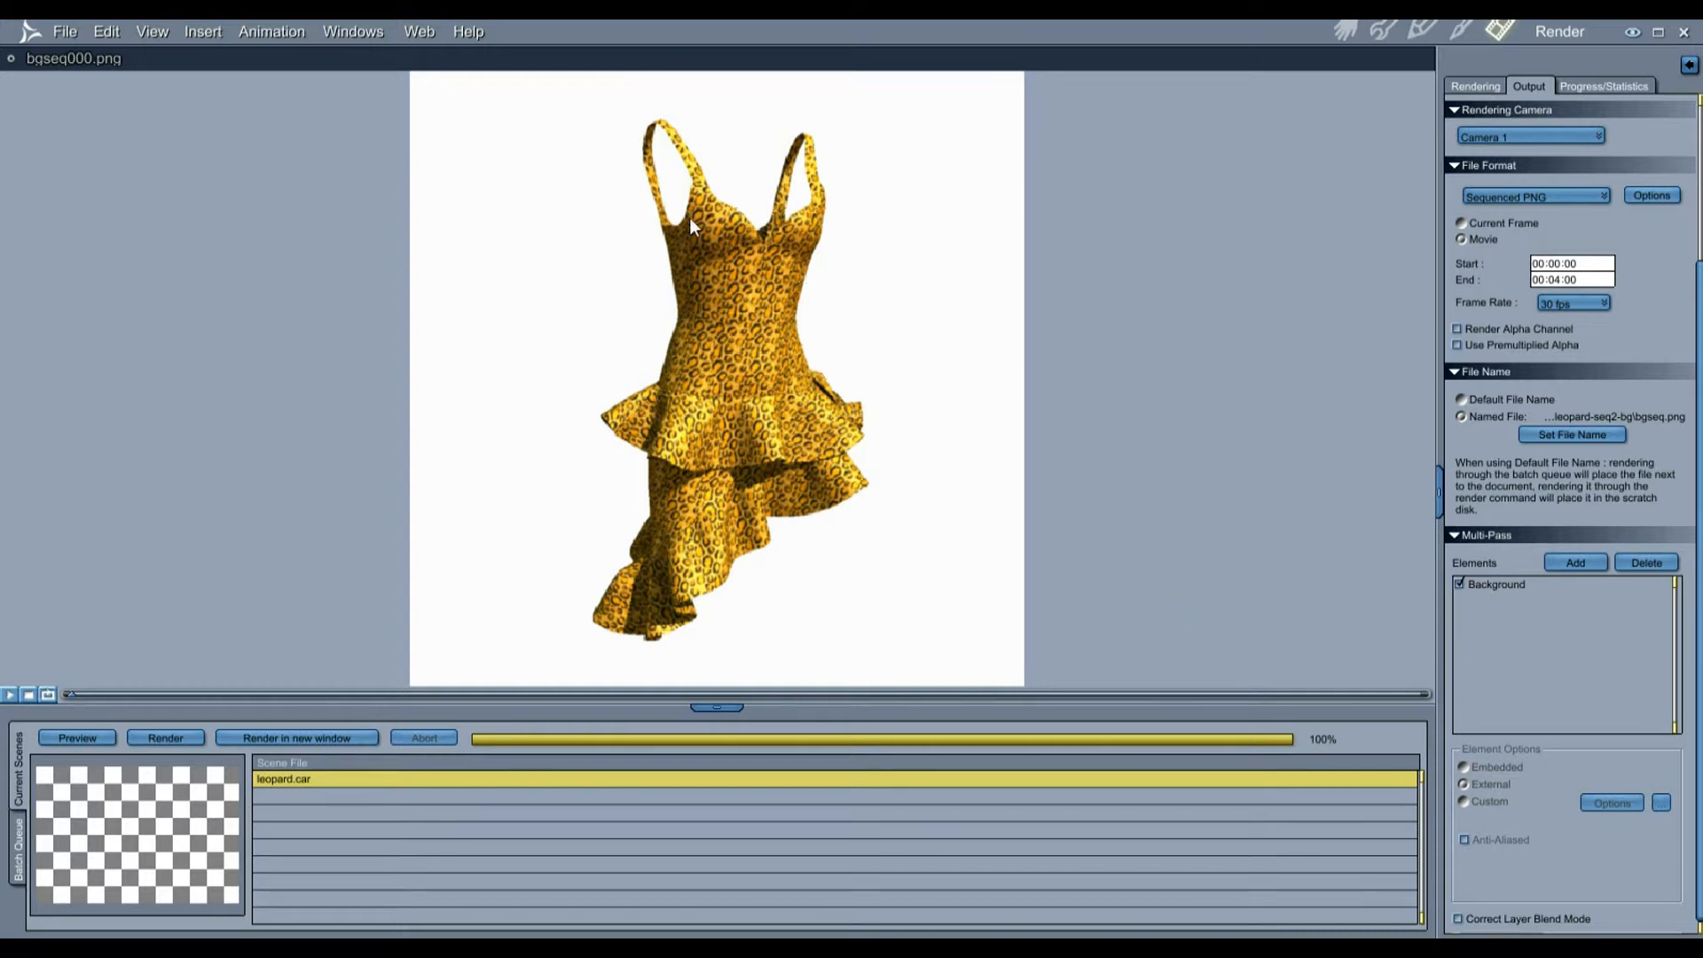
- Switch to the leopard-seq2-bg folder in File Explorer, browse the rendered frames and view bgseq_Background000.png
{"action": "key", "text": "alt+Tab"}
{"action": "key", "text": "alt+Tab"}
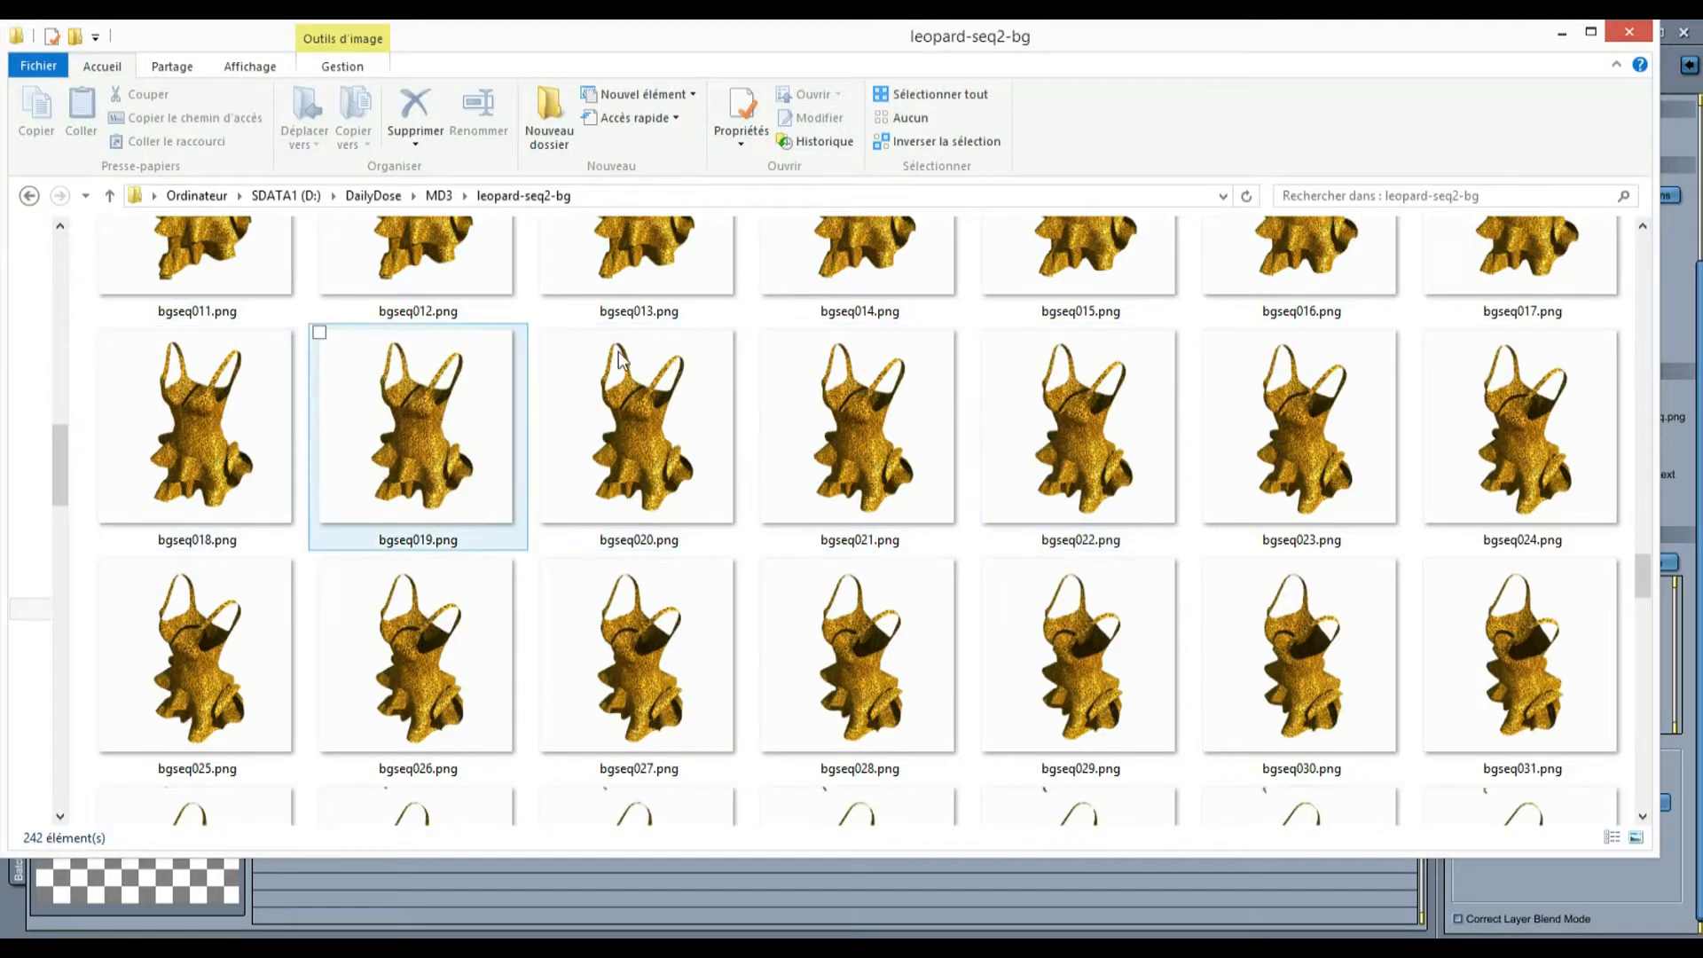
{"action": "left_click_drag", "start_coordinate": [1645, 577], "coordinate": [1659, 300]}
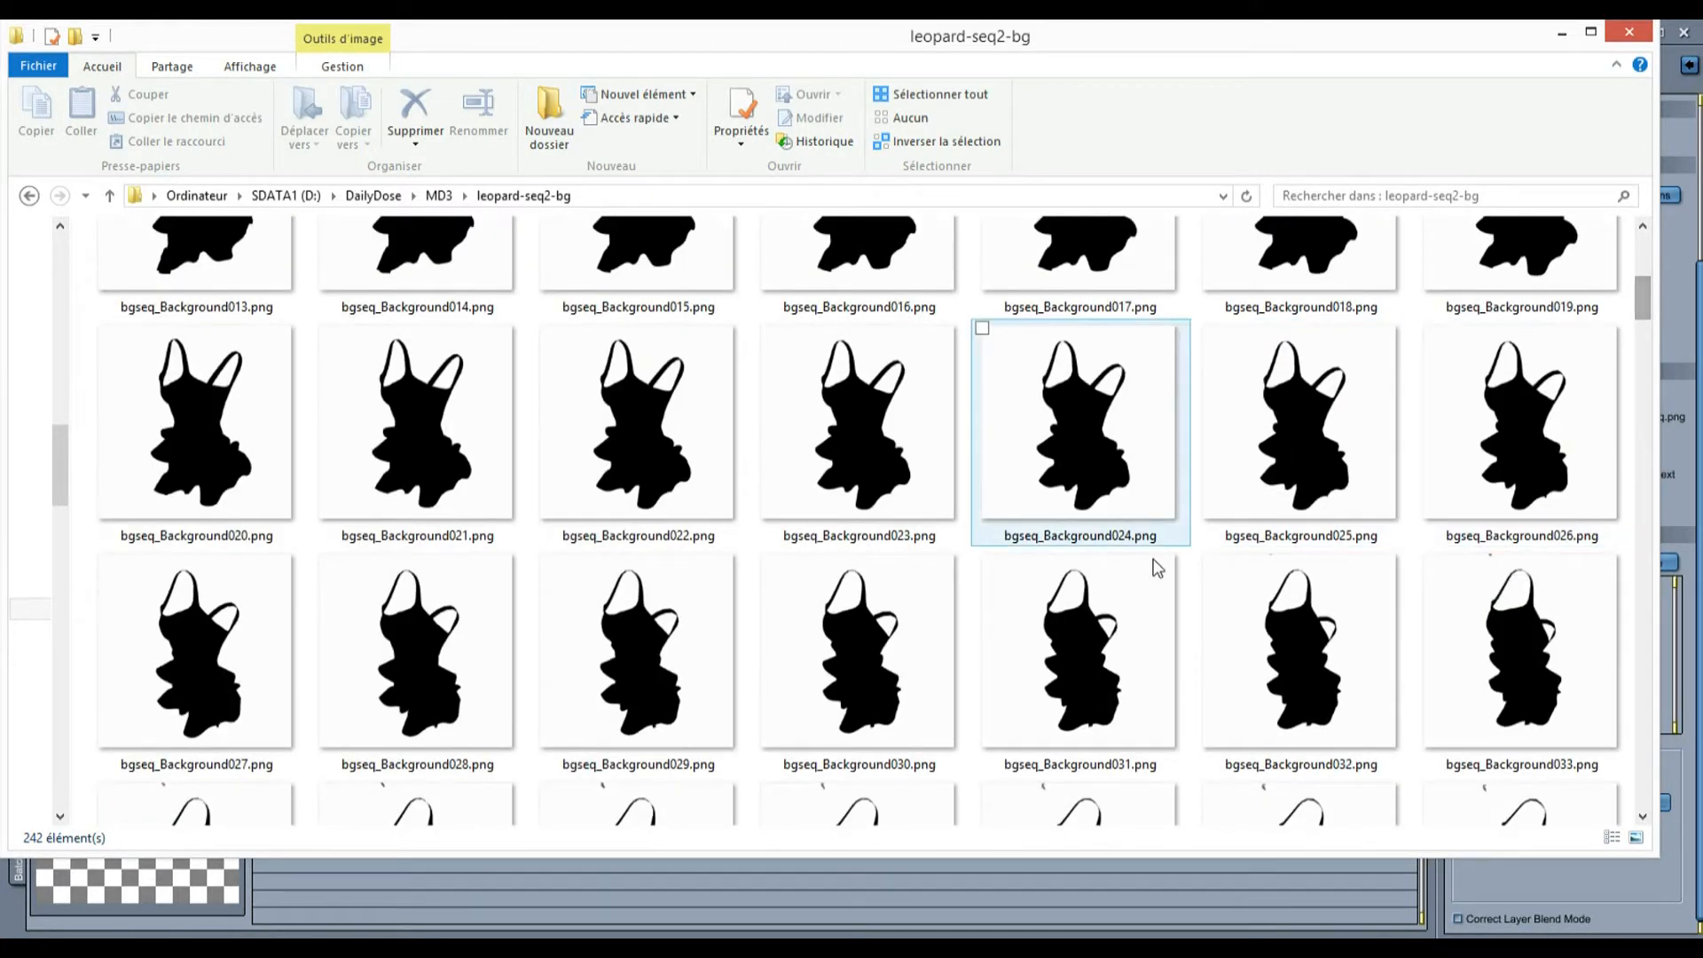
{"action": "left_click_drag", "start_coordinate": [1655, 298], "coordinate": [1658, 231]}
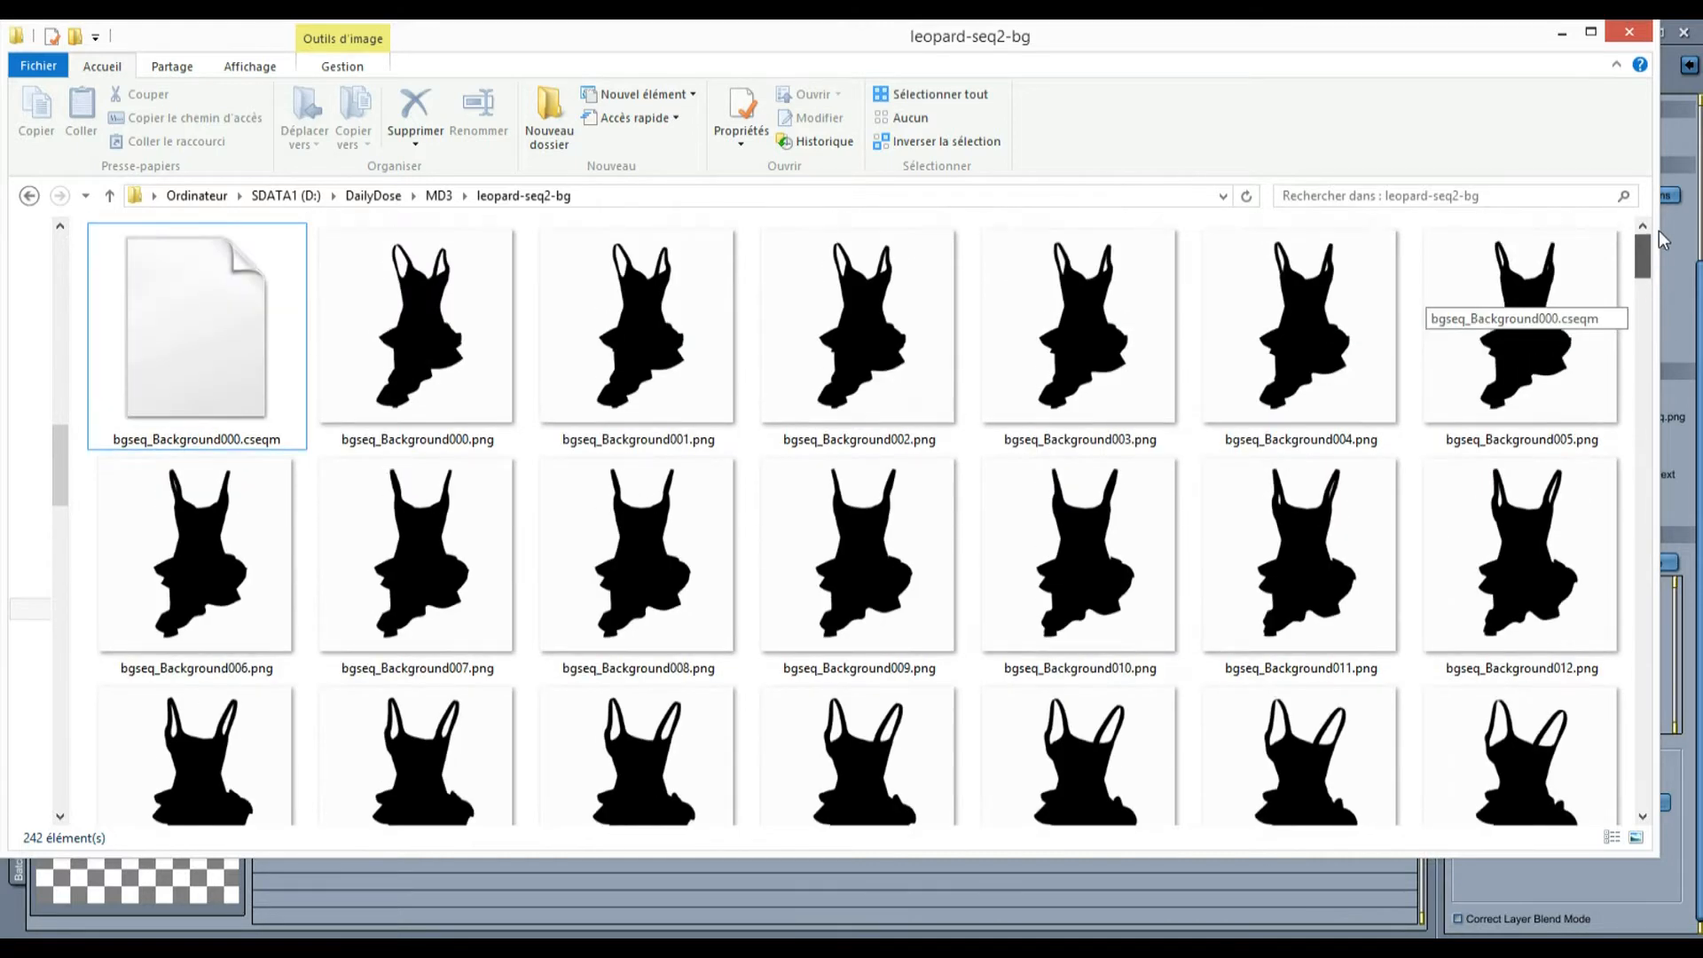
{"action": "double_click", "coordinate": [421, 295]}
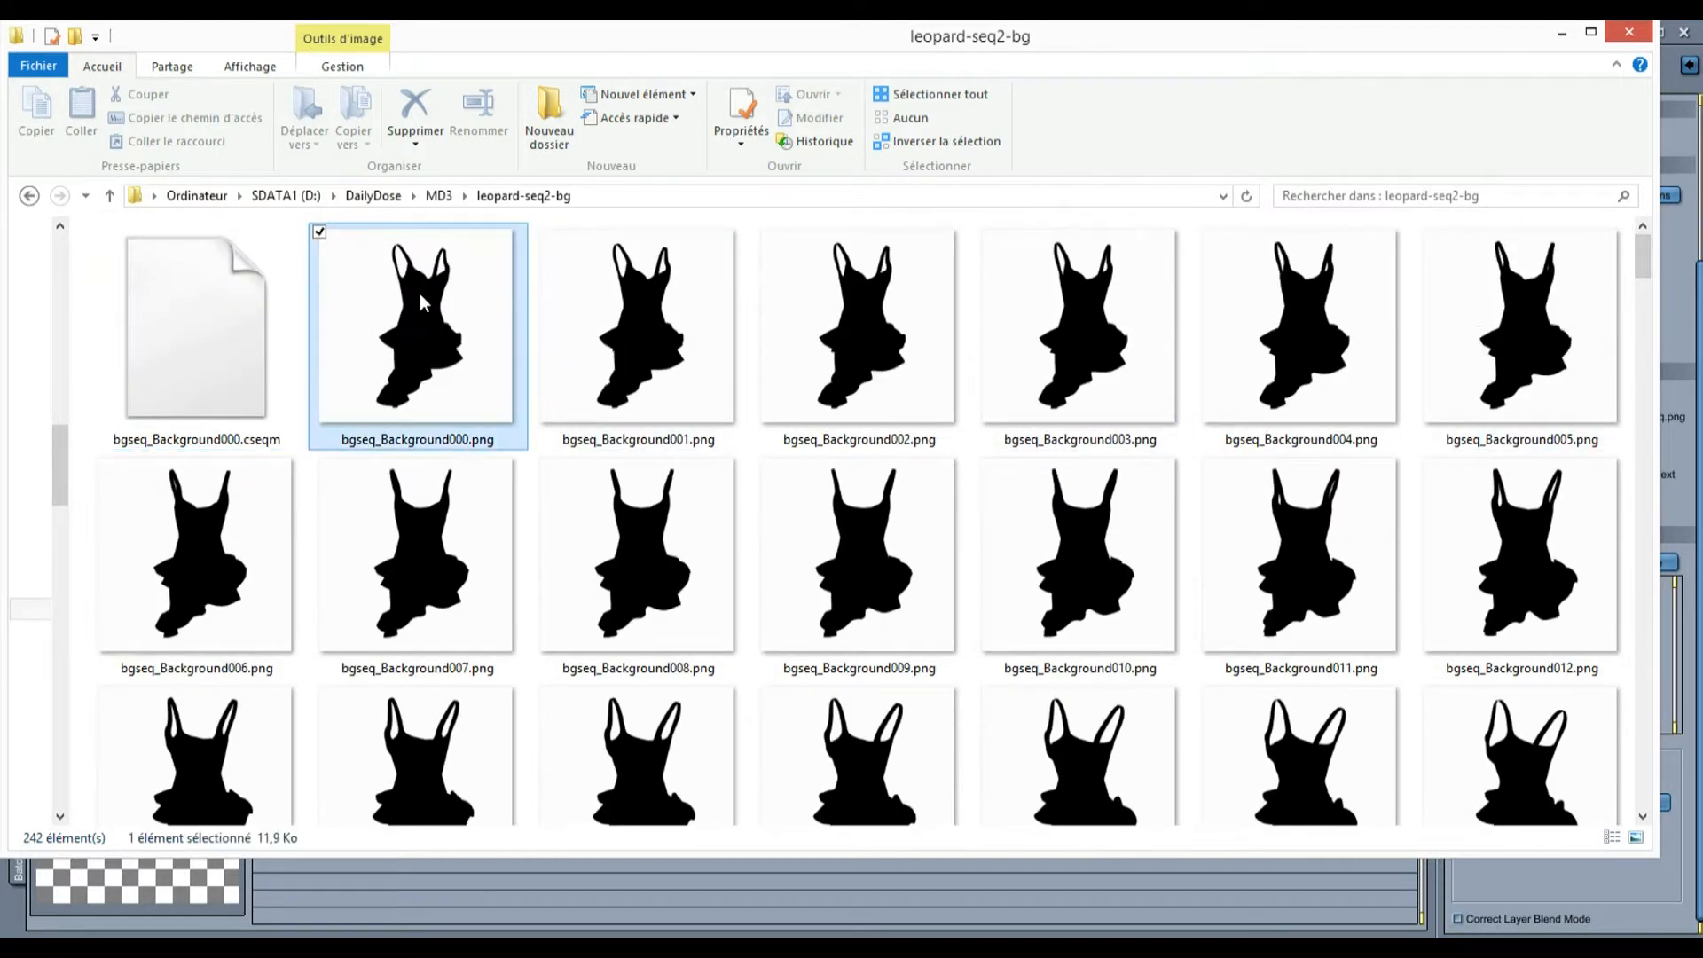
{"action": "left_click", "coordinate": [644, 34]}
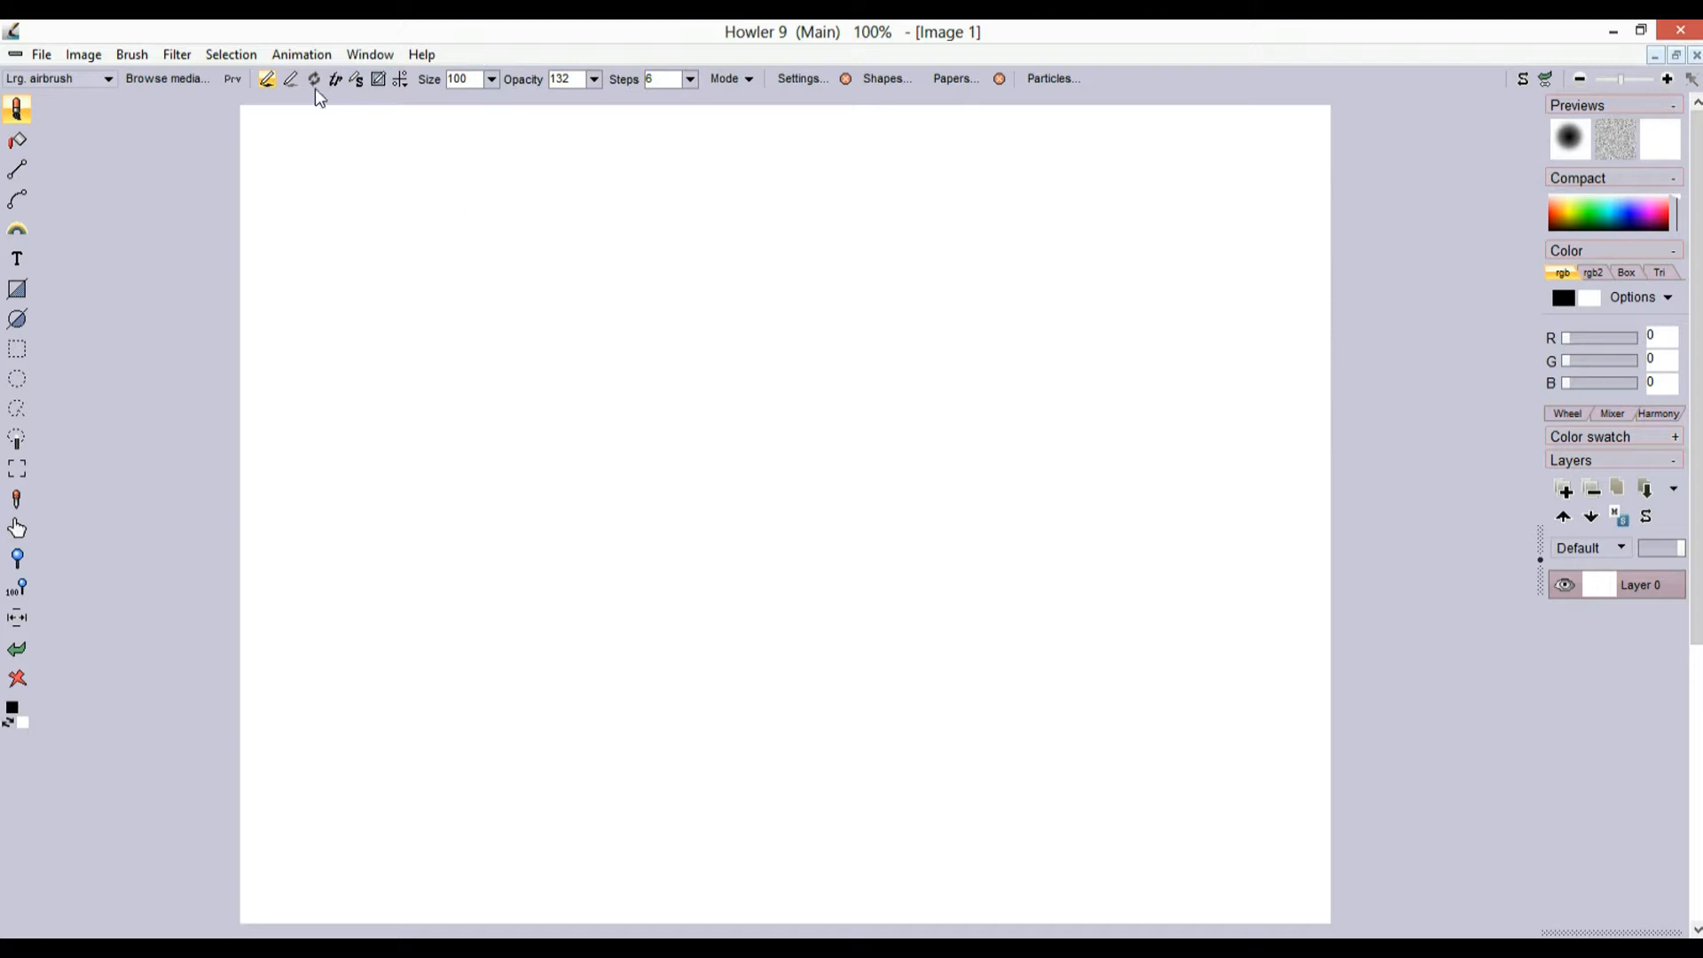
- In Howler, start loading an image sequence and browse to the folder D:\DailyDose\MD3\leopard-seq2-bg
{"action": "left_click", "coordinate": [333, 59]}
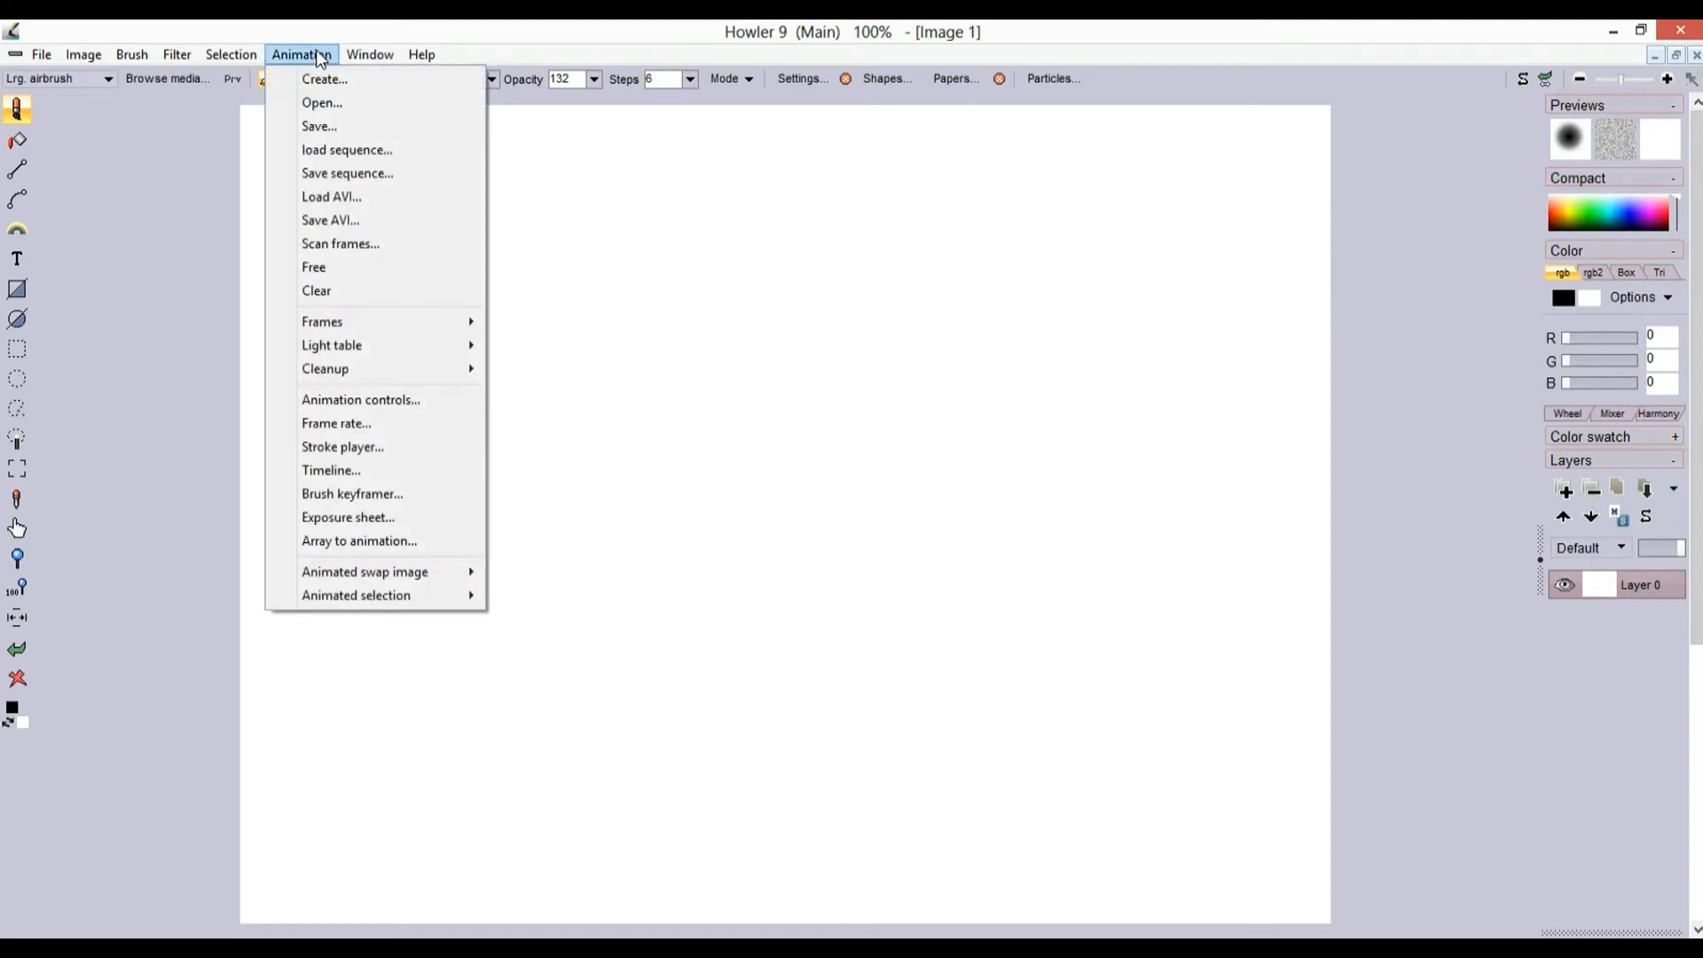
{"action": "left_click", "coordinate": [374, 151]}
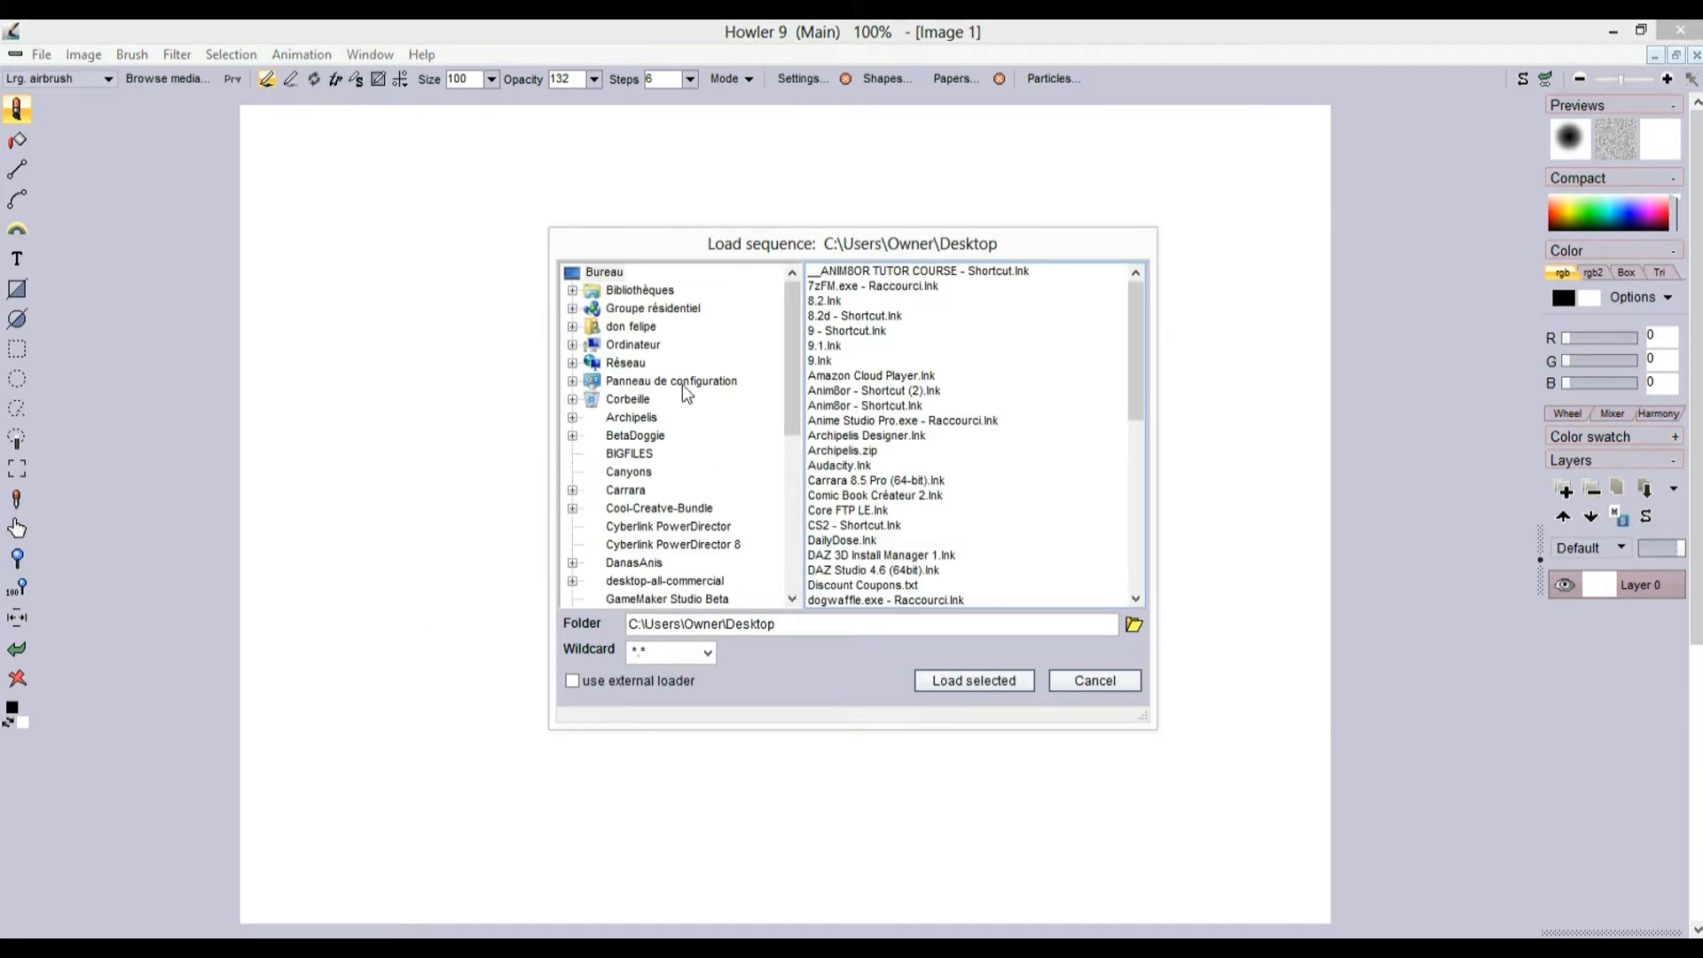
{"action": "double_click", "coordinate": [621, 346]}
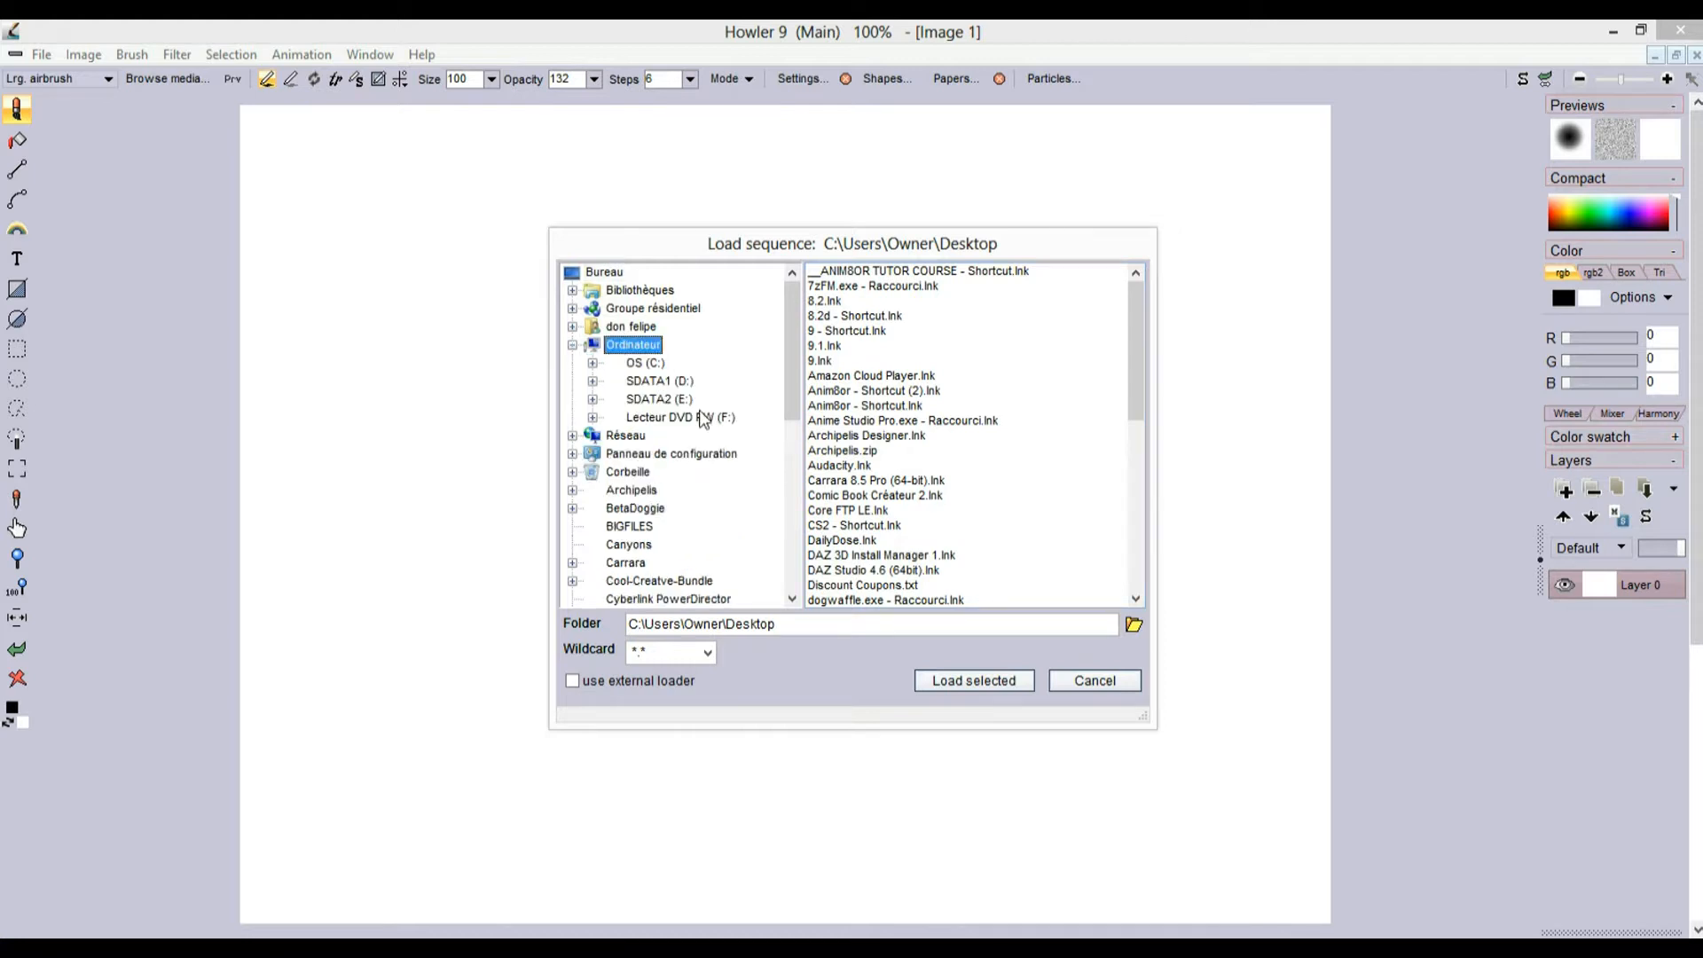
{"action": "double_click", "coordinate": [659, 382]}
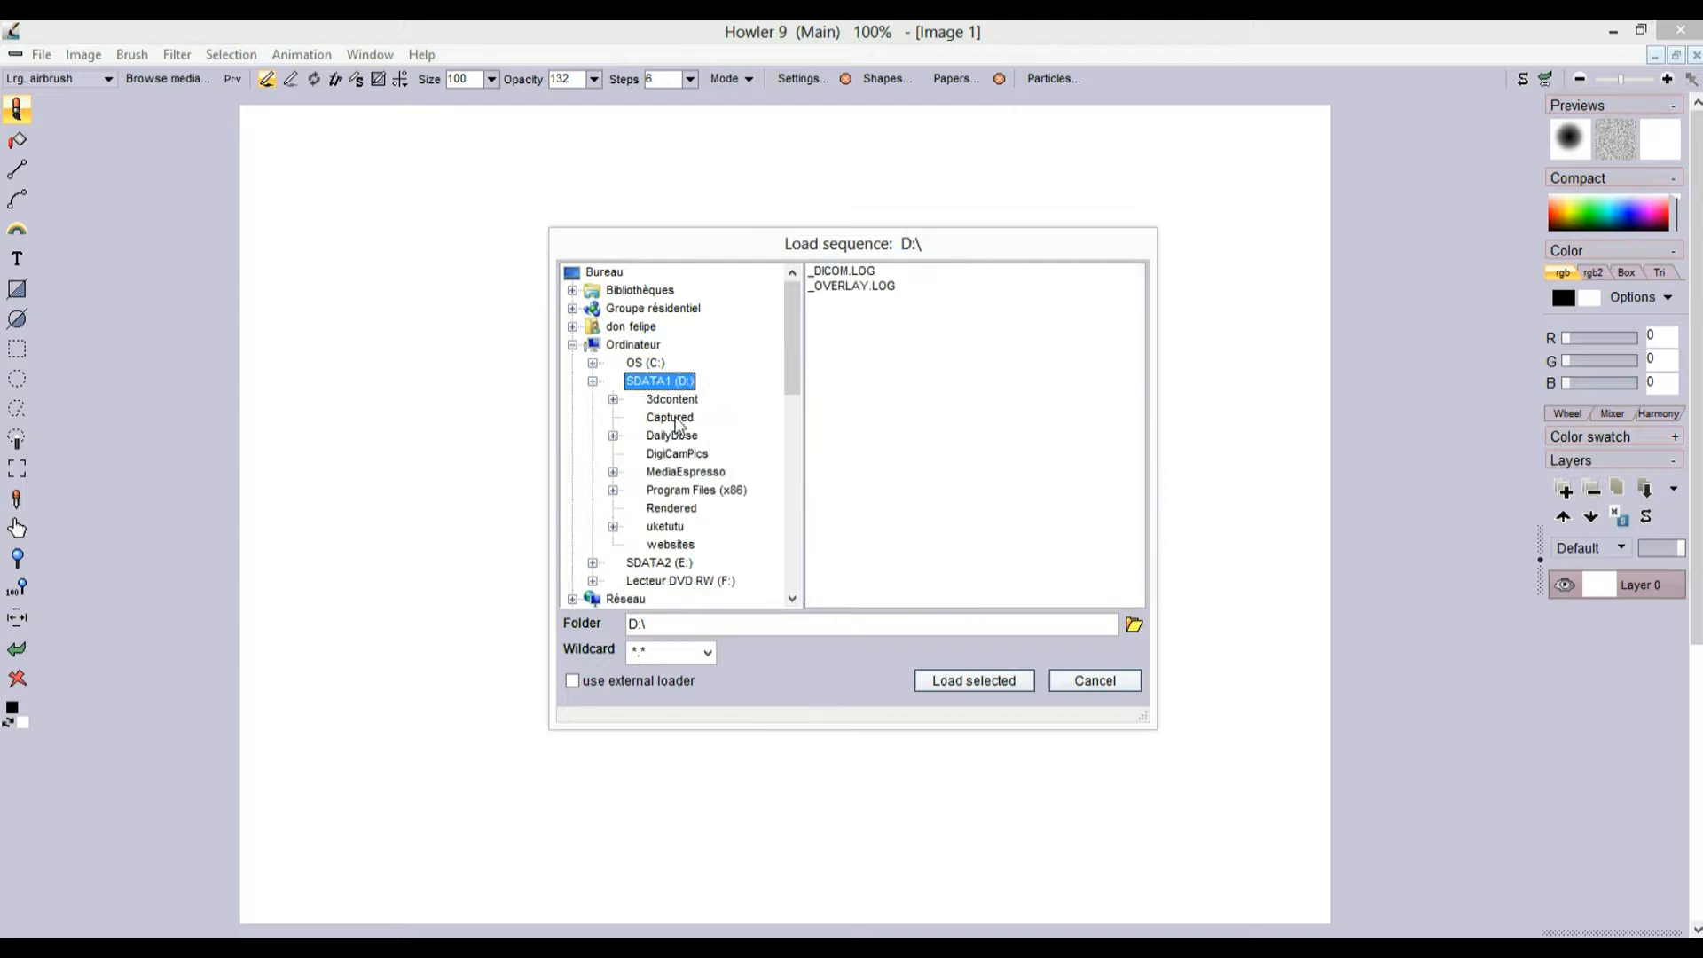
{"action": "double_click", "coordinate": [685, 437]}
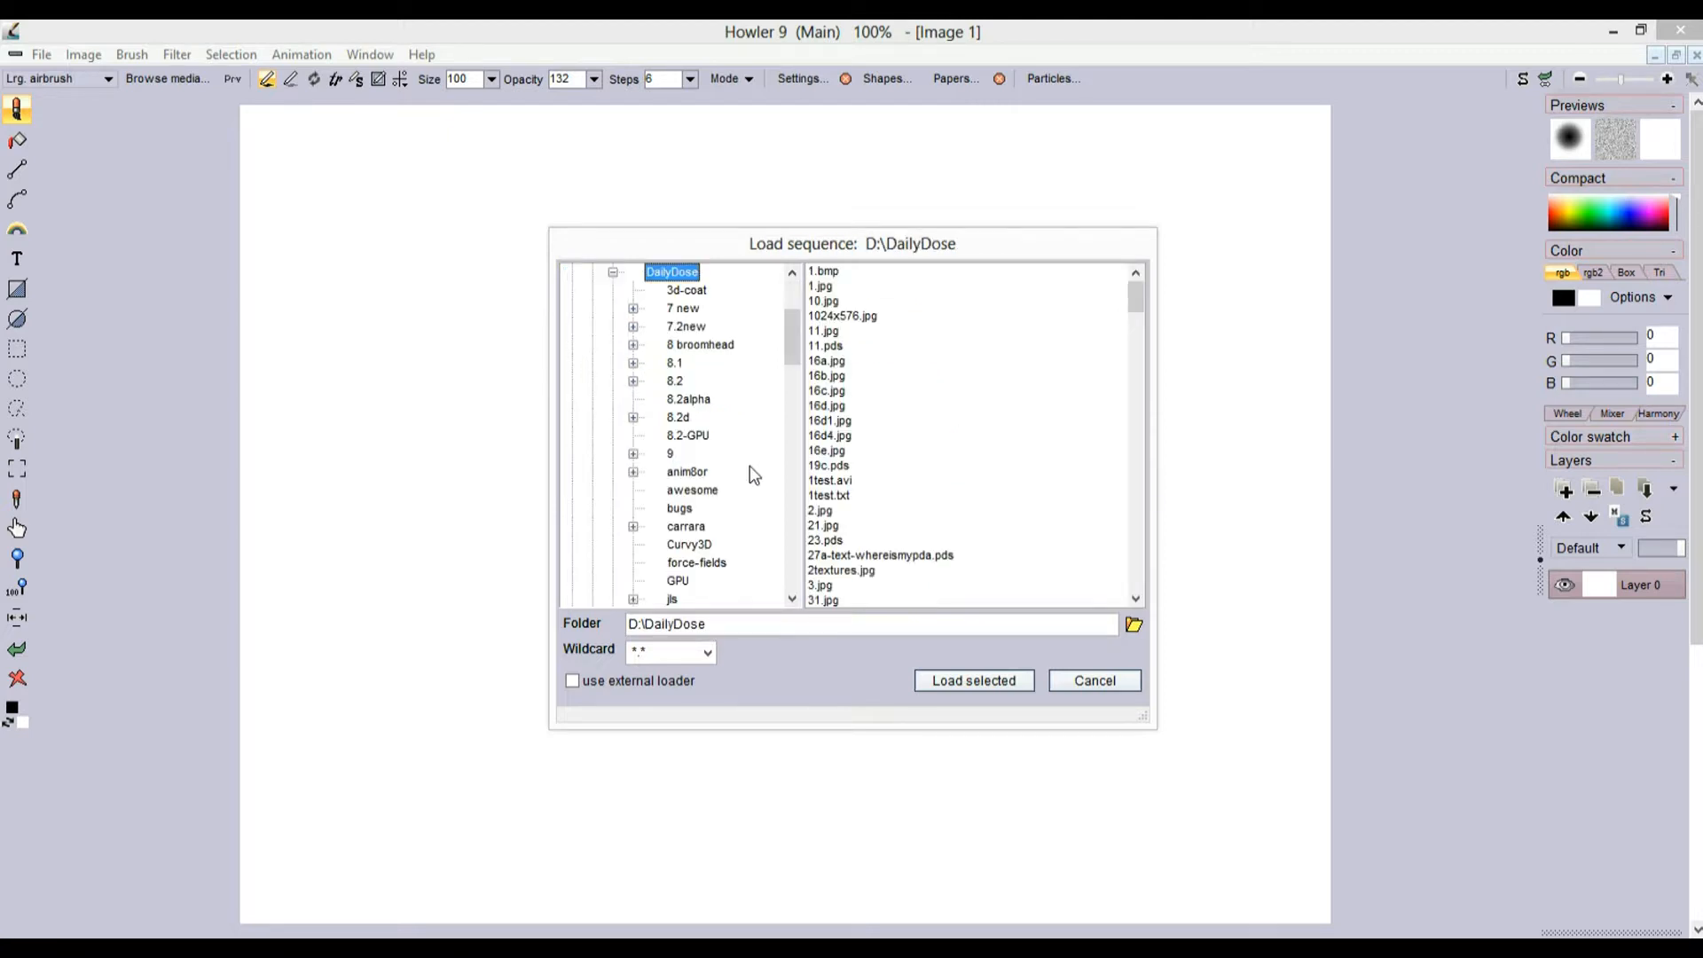
{"action": "scroll", "coordinate": [780, 594], "scroll_direction": "down", "scroll_amount": 6}
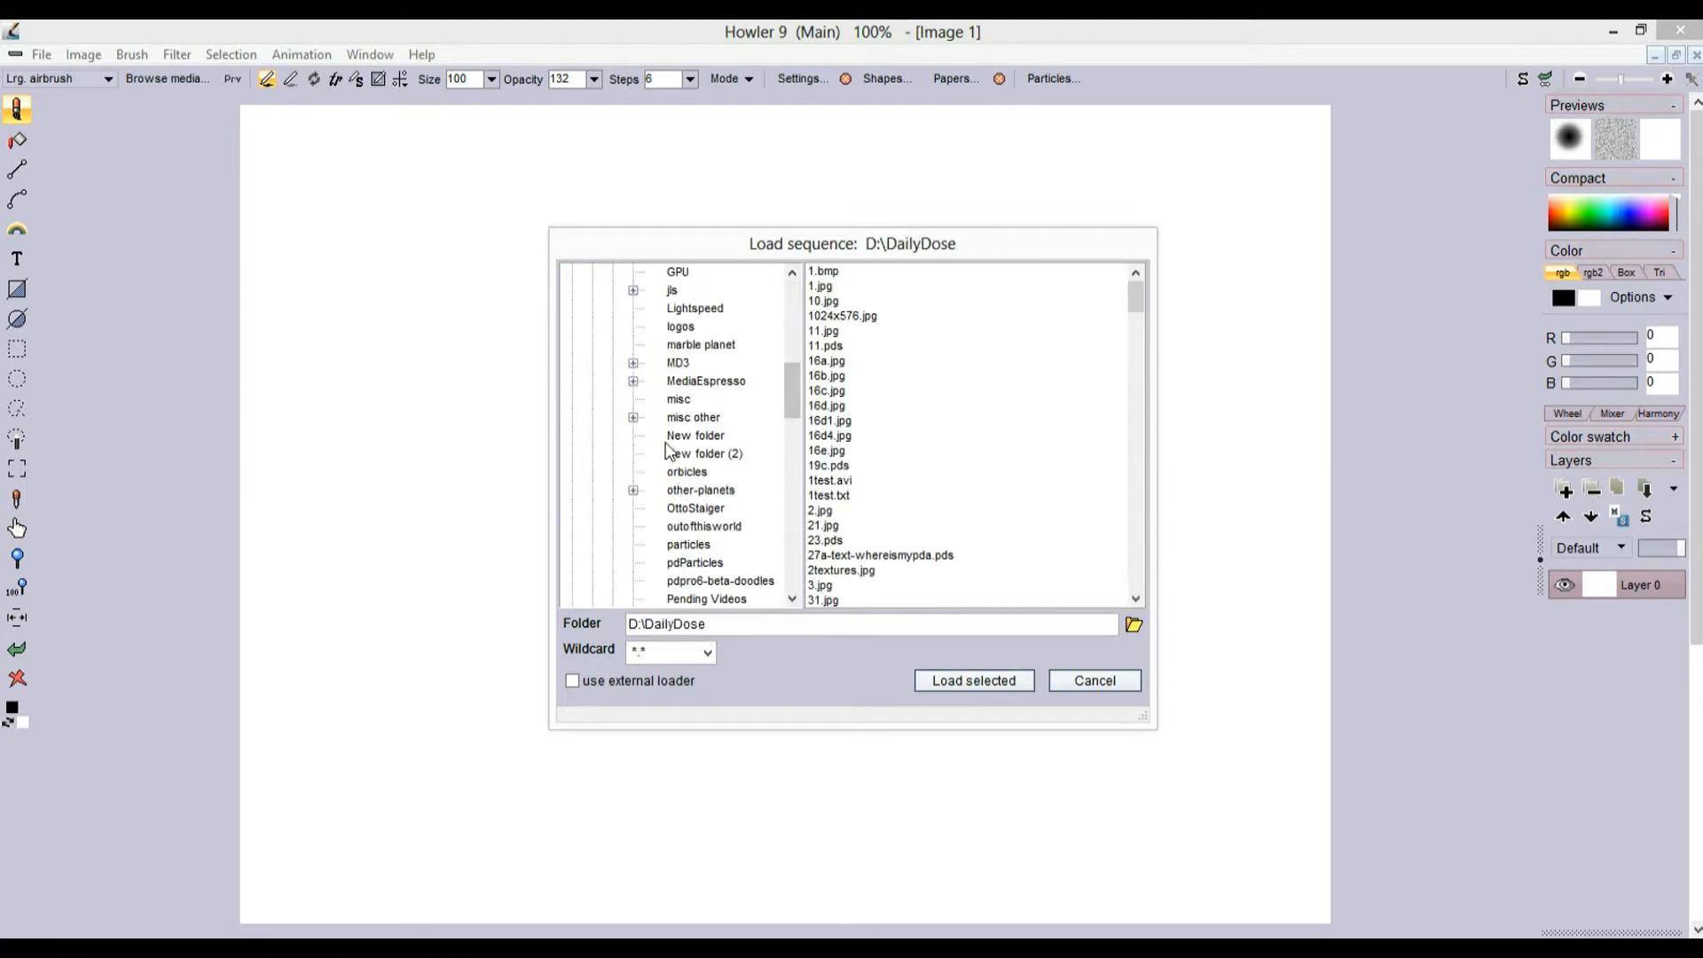
{"action": "double_click", "coordinate": [679, 363]}
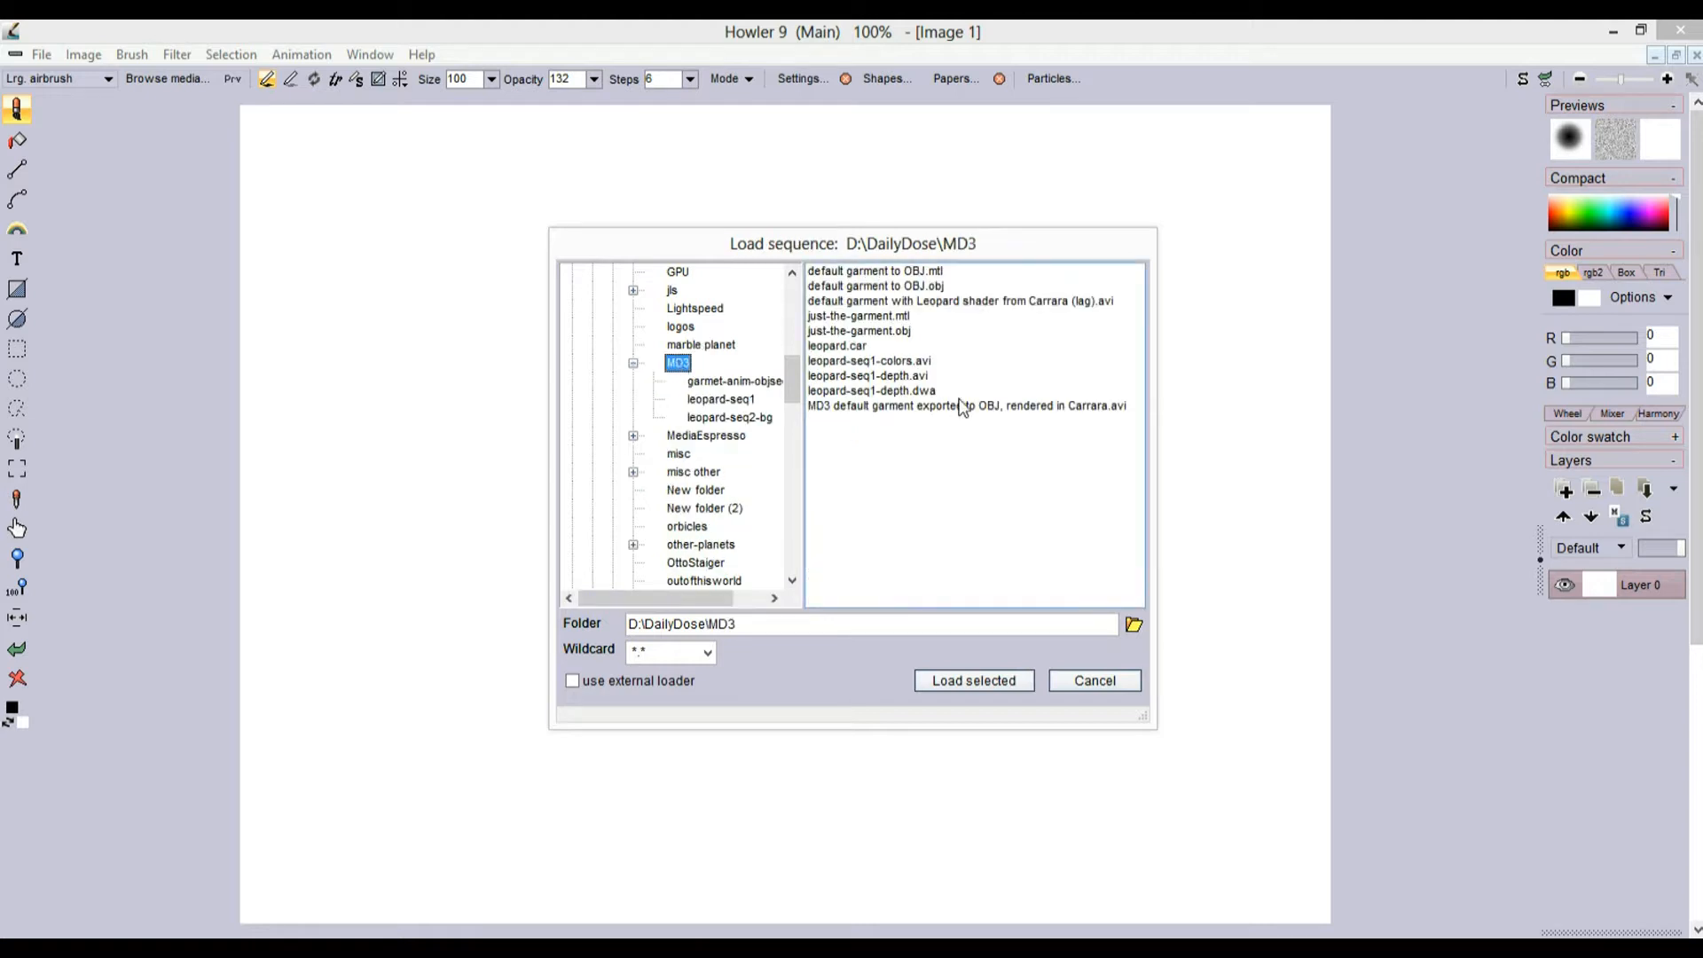
{"action": "left_click", "coordinate": [719, 418]}
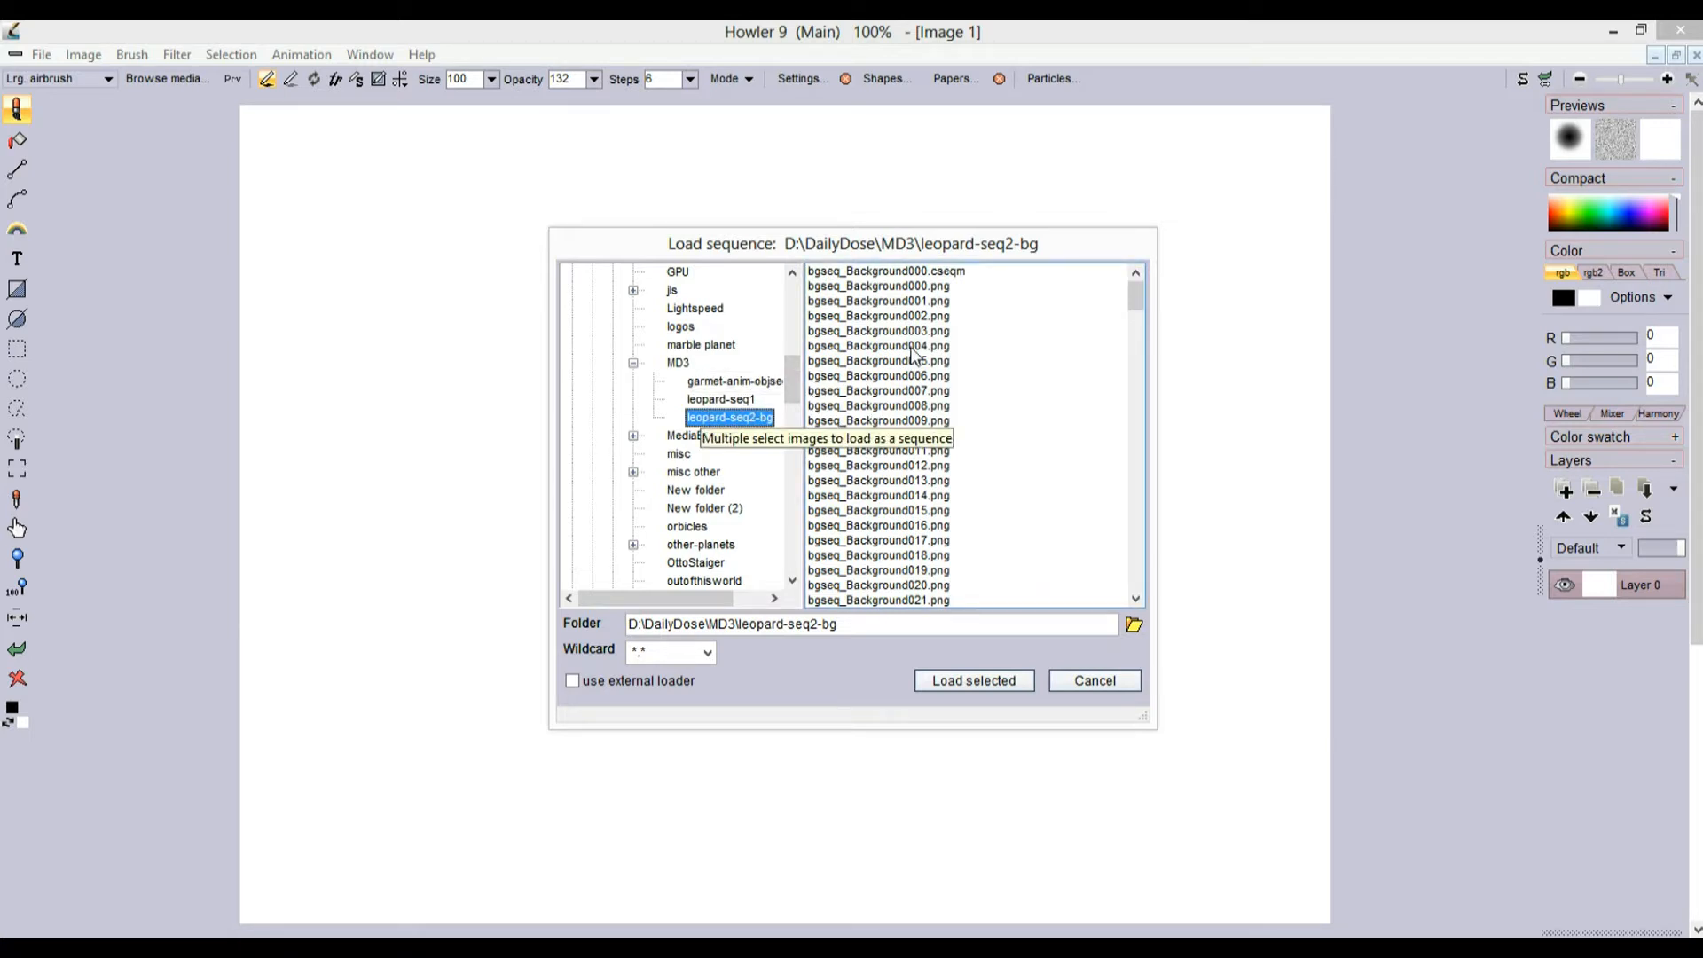
- Load the files bgseq_Background000.png through bgseq_Background119.png as an animation sequence
{"action": "left_click", "coordinate": [924, 287]}
{"action": "left_click_drag", "start_coordinate": [924, 293], "coordinate": [891, 537]}
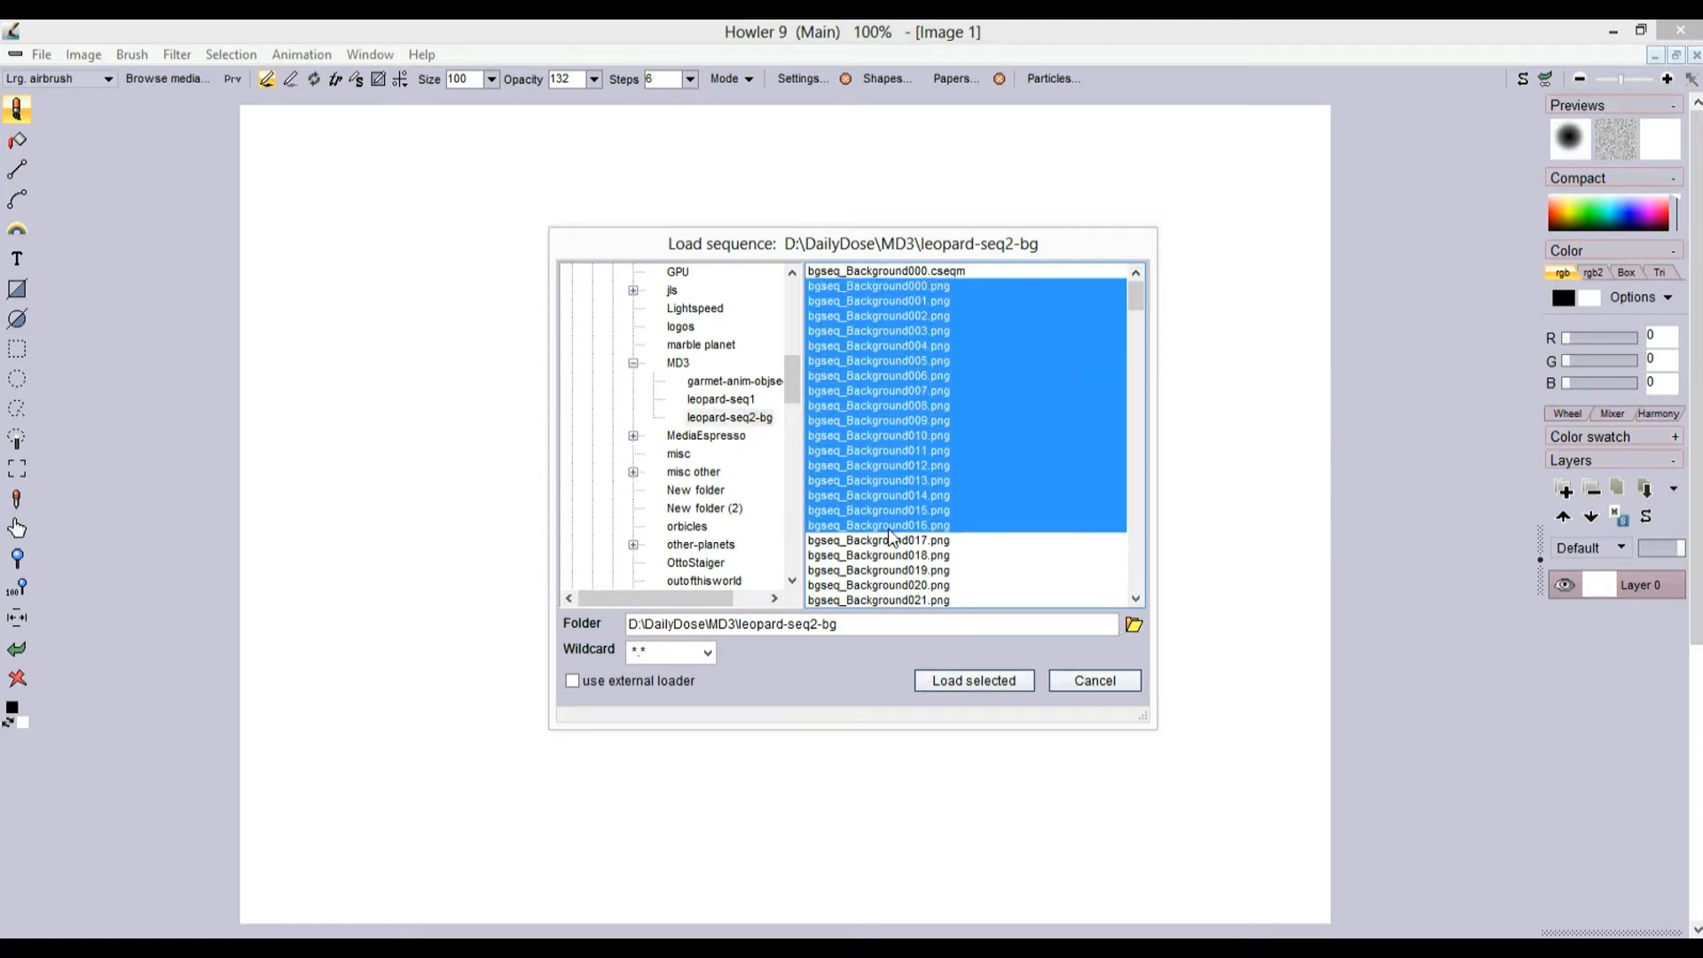
{"action": "left_click_drag", "start_coordinate": [1135, 296], "coordinate": [1135, 440]}
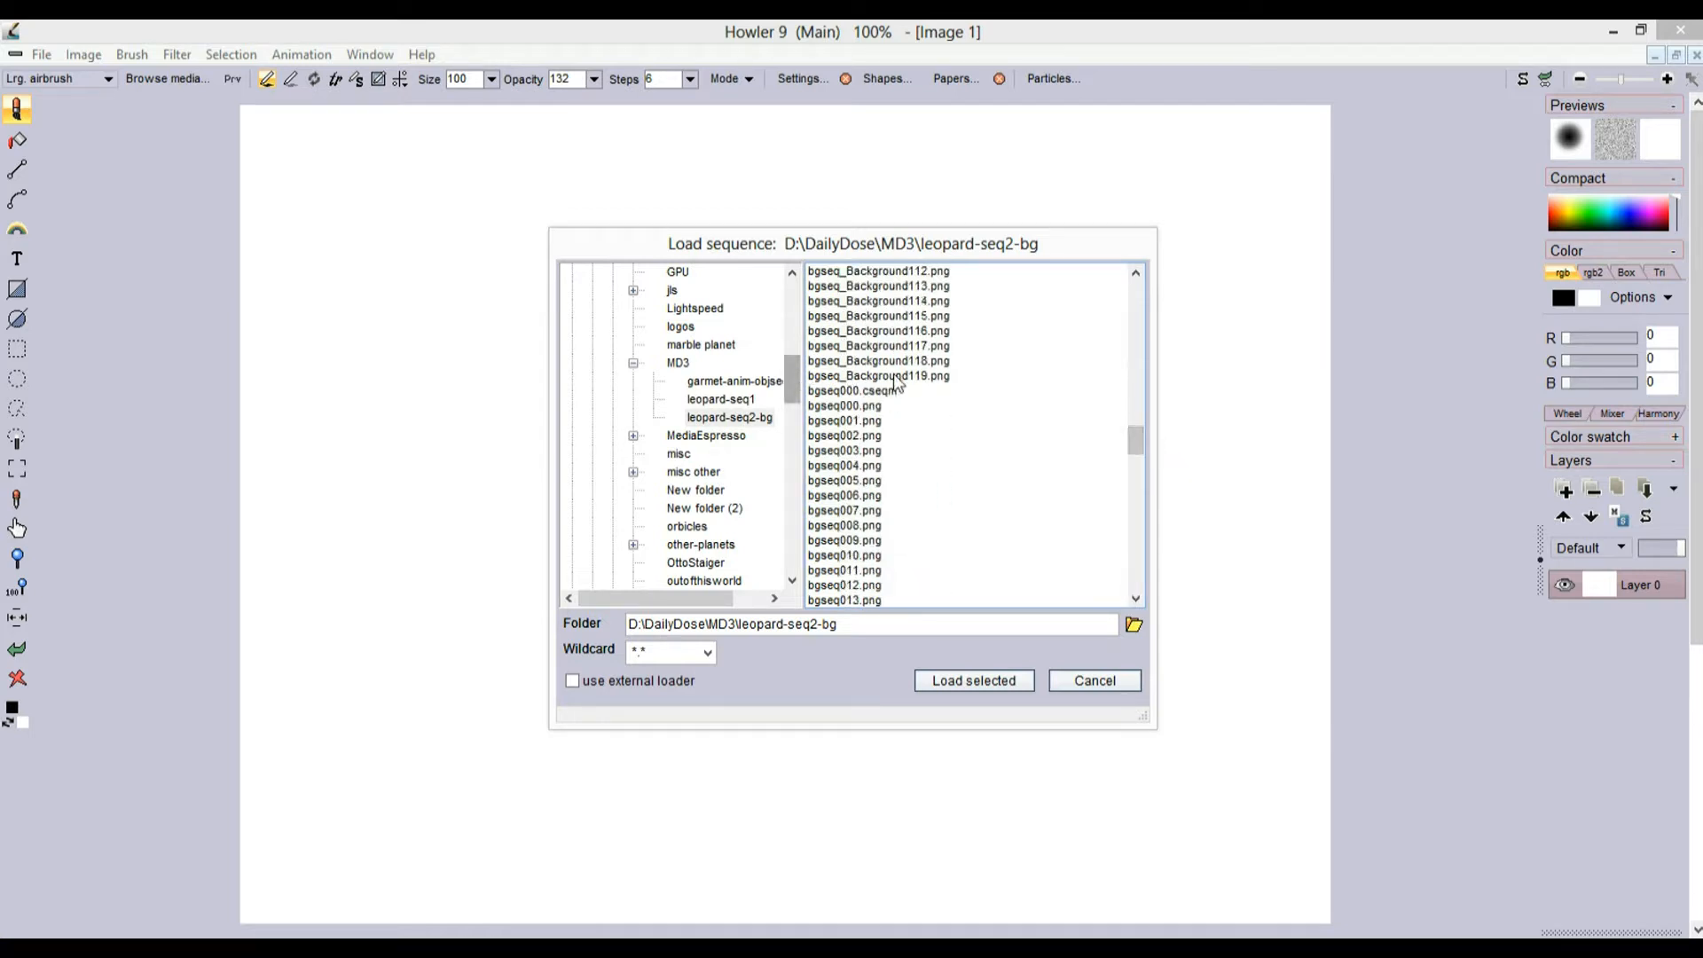
{"action": "left_click", "coordinate": [898, 379]}
{"action": "left_click_drag", "start_coordinate": [1130, 443], "coordinate": [1135, 297]}
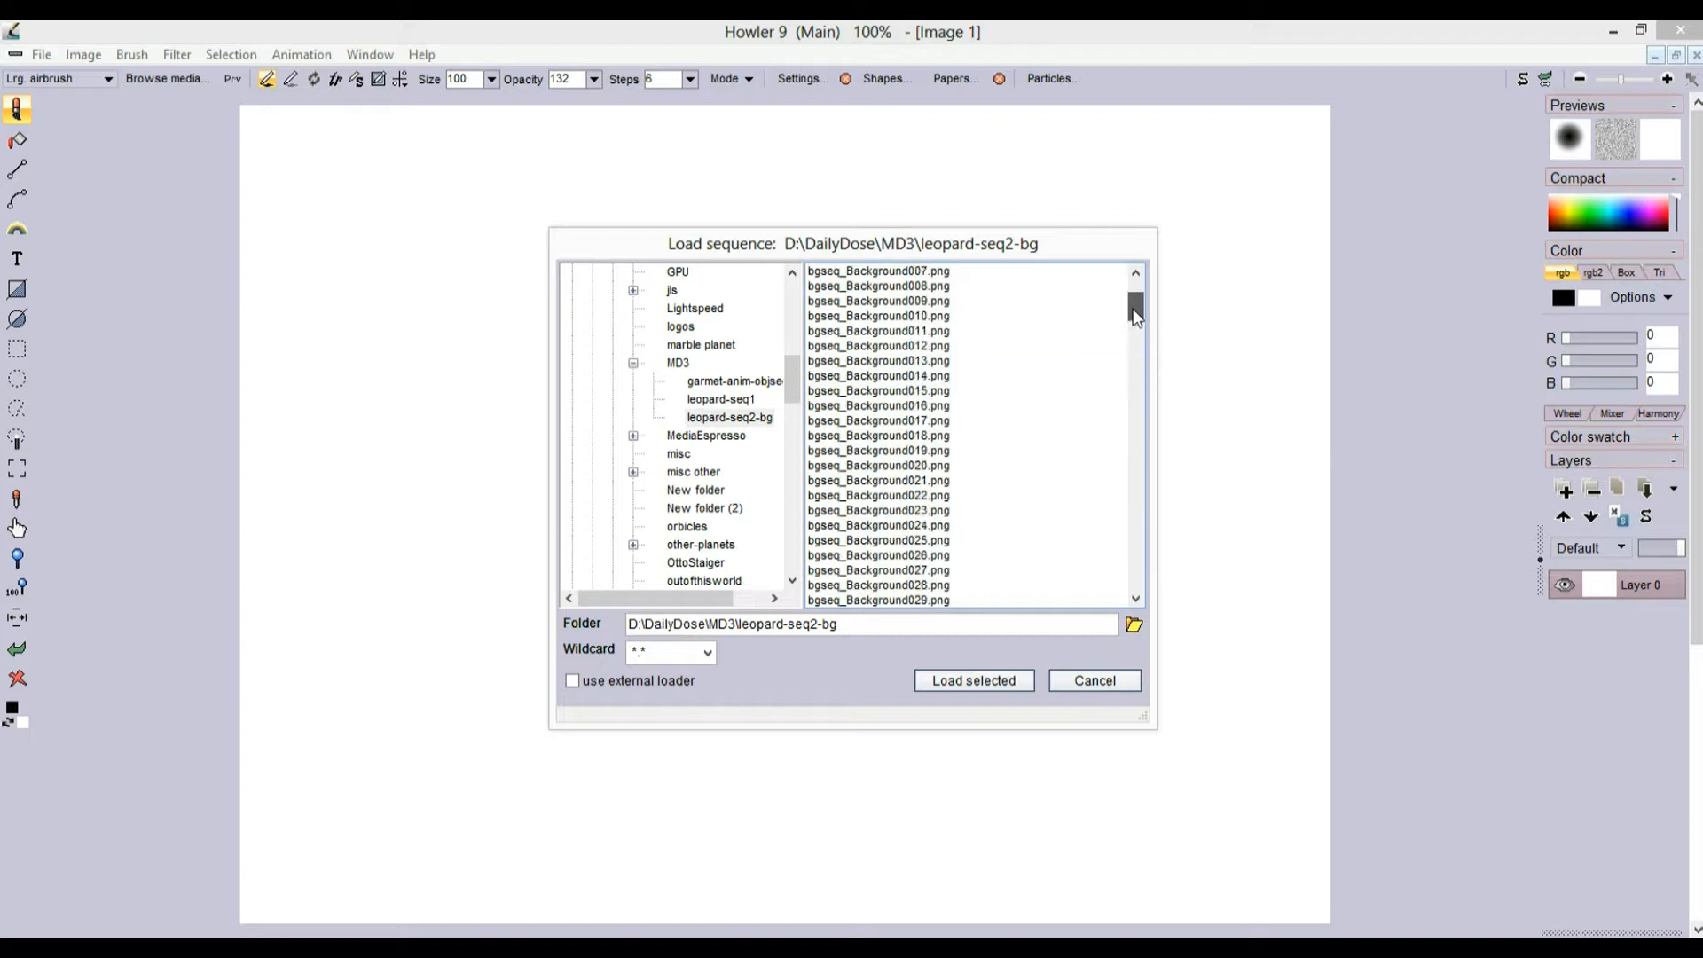
{"action": "left_click", "coordinate": [917, 285], "text": "shift"}
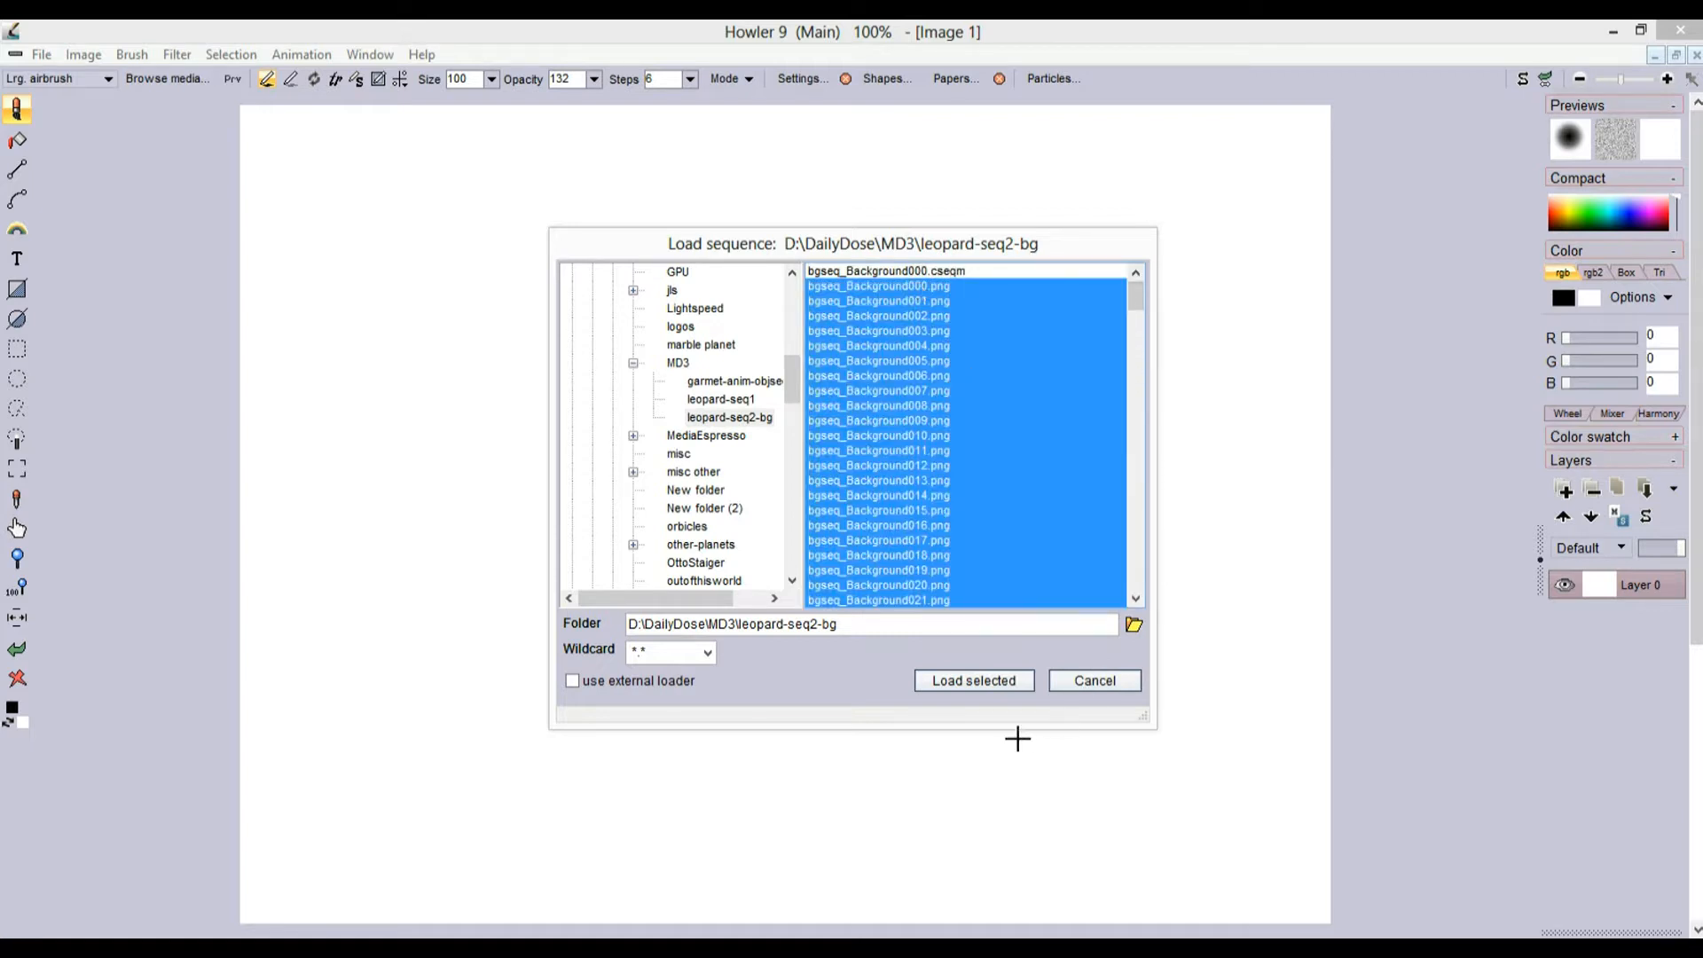
{"action": "left_click", "coordinate": [1002, 680]}
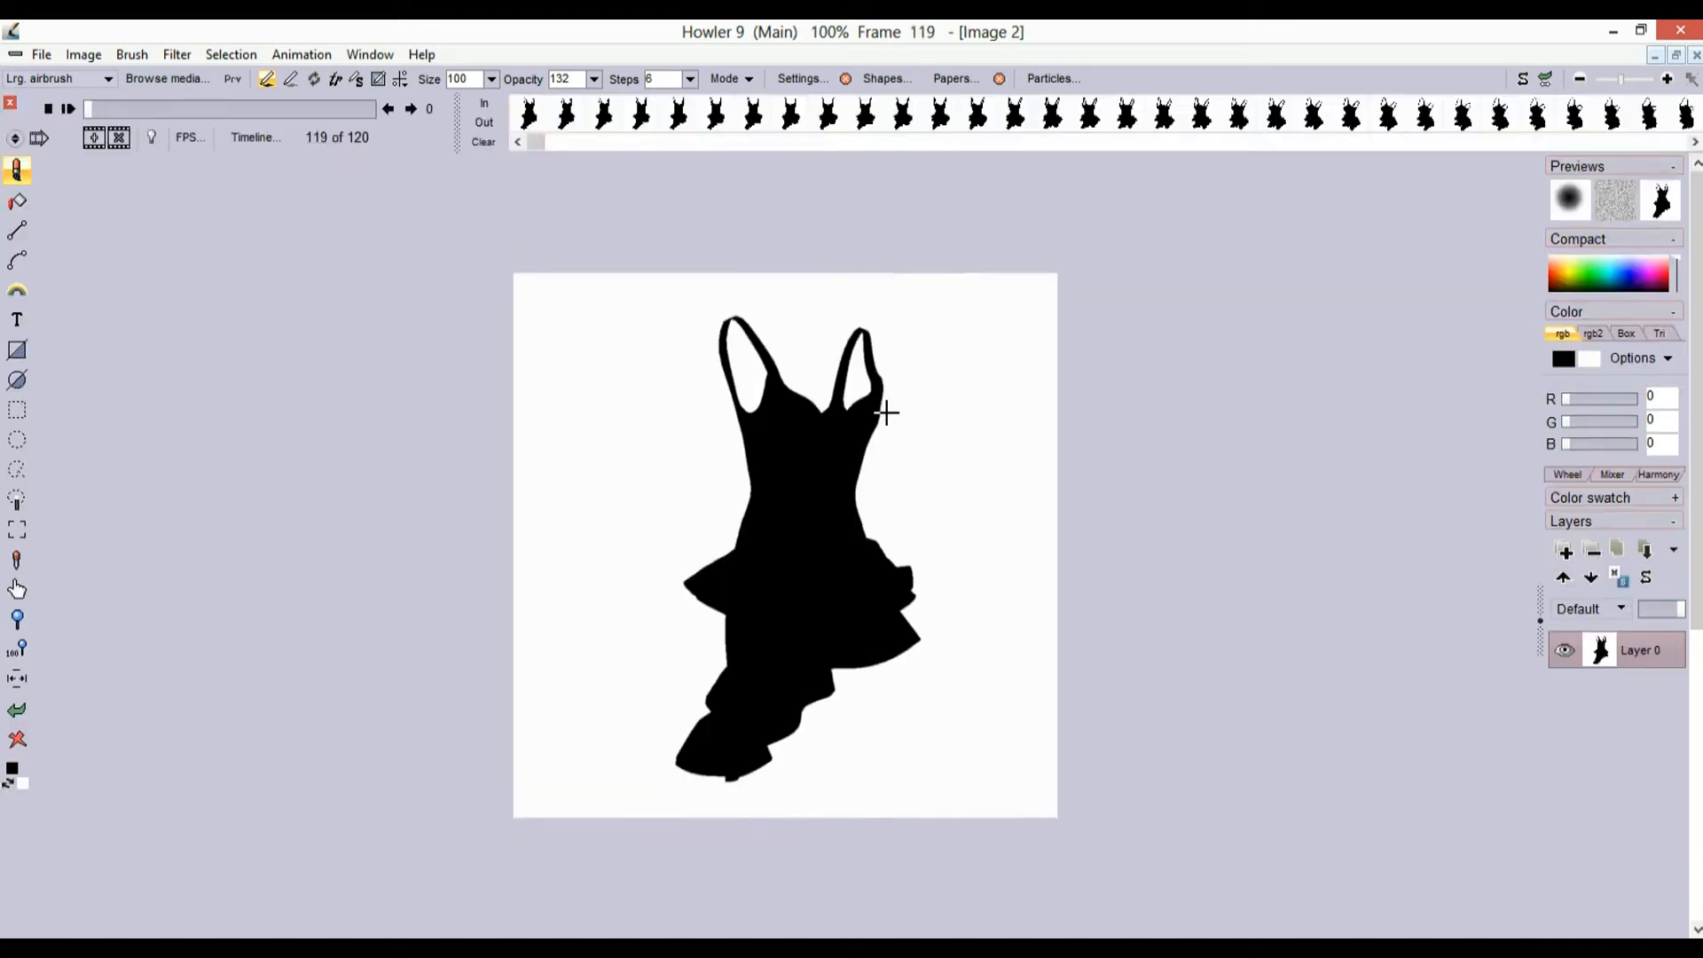
- Set the animation's playback rate to 30 fps (NTSC video)
{"action": "left_click", "coordinate": [187, 137]}
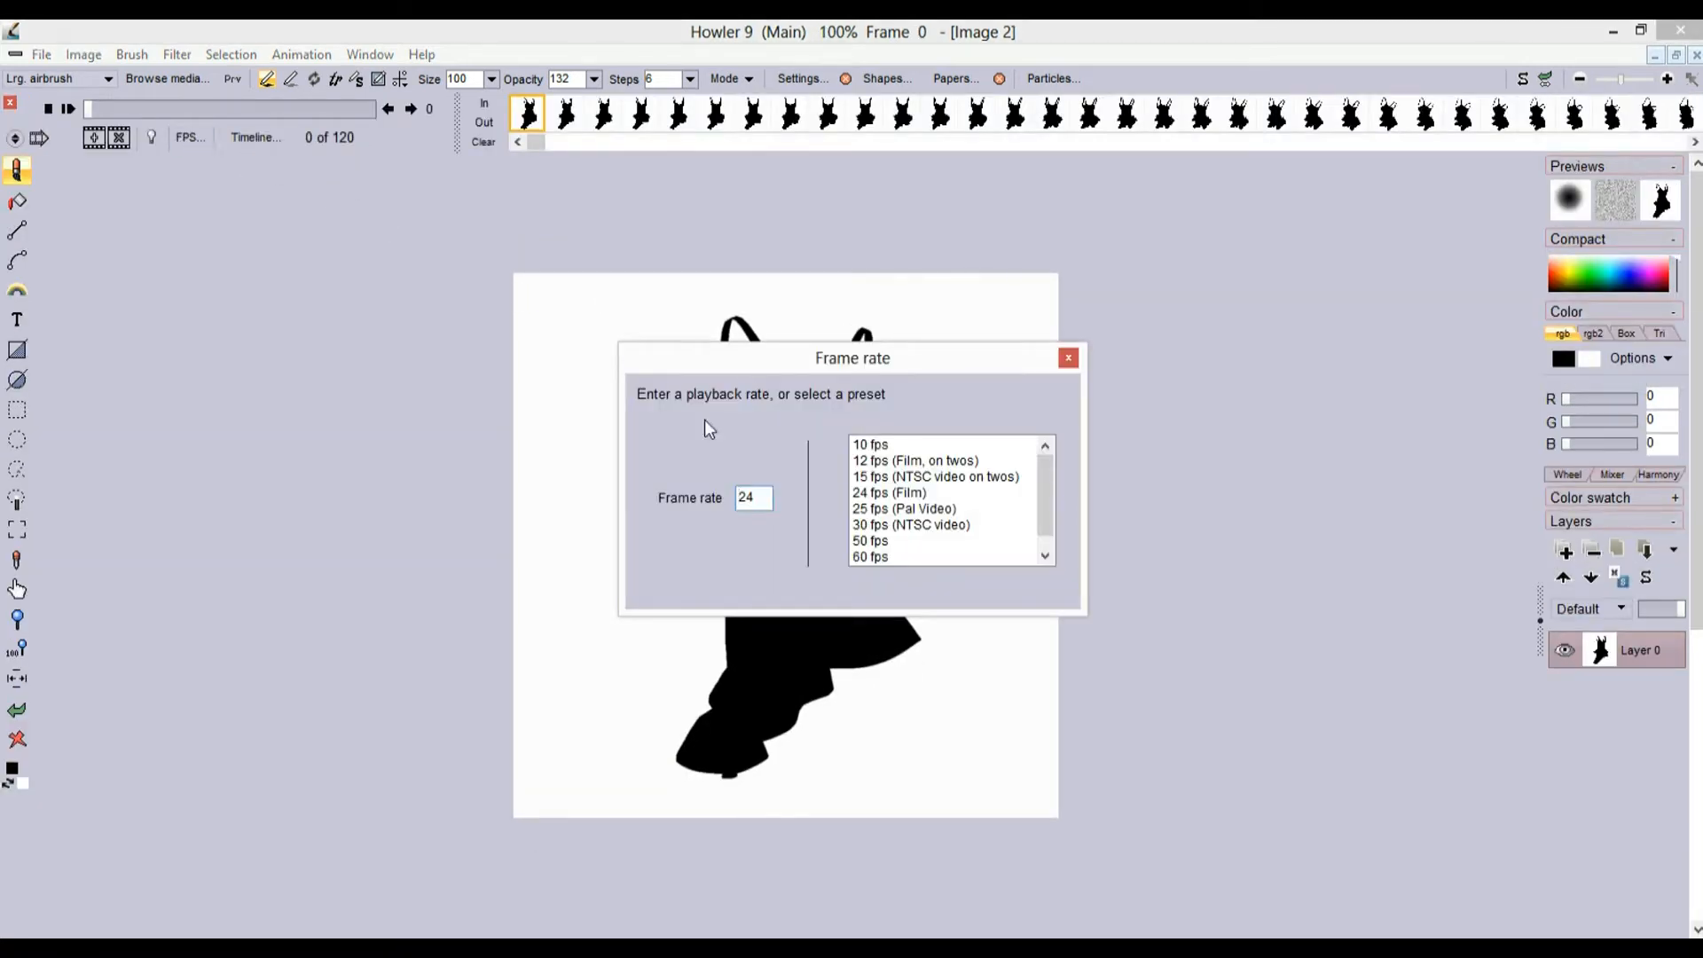
{"action": "left_click", "coordinate": [880, 527]}
{"action": "left_click_drag", "start_coordinate": [868, 364], "coordinate": [154, 323]}
{"action": "left_click", "coordinate": [357, 317]}
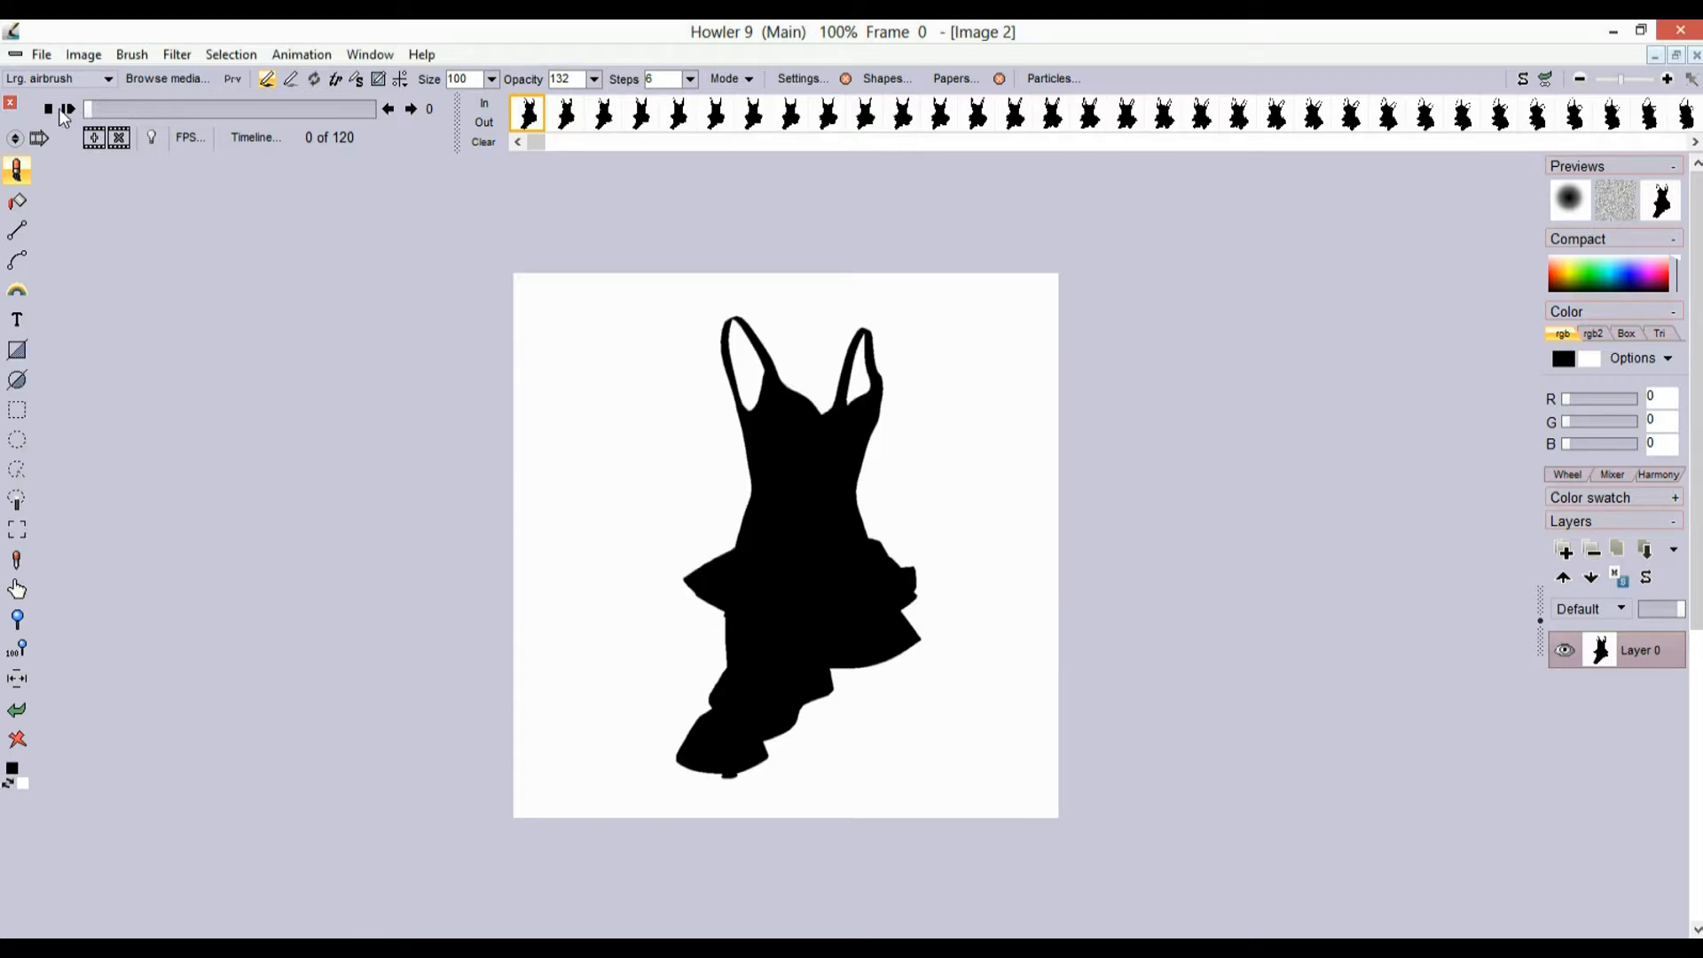
- Play the silhouette animation and scrub to frame 49 to examine the area above the dress
{"action": "left_click", "coordinate": [67, 110]}
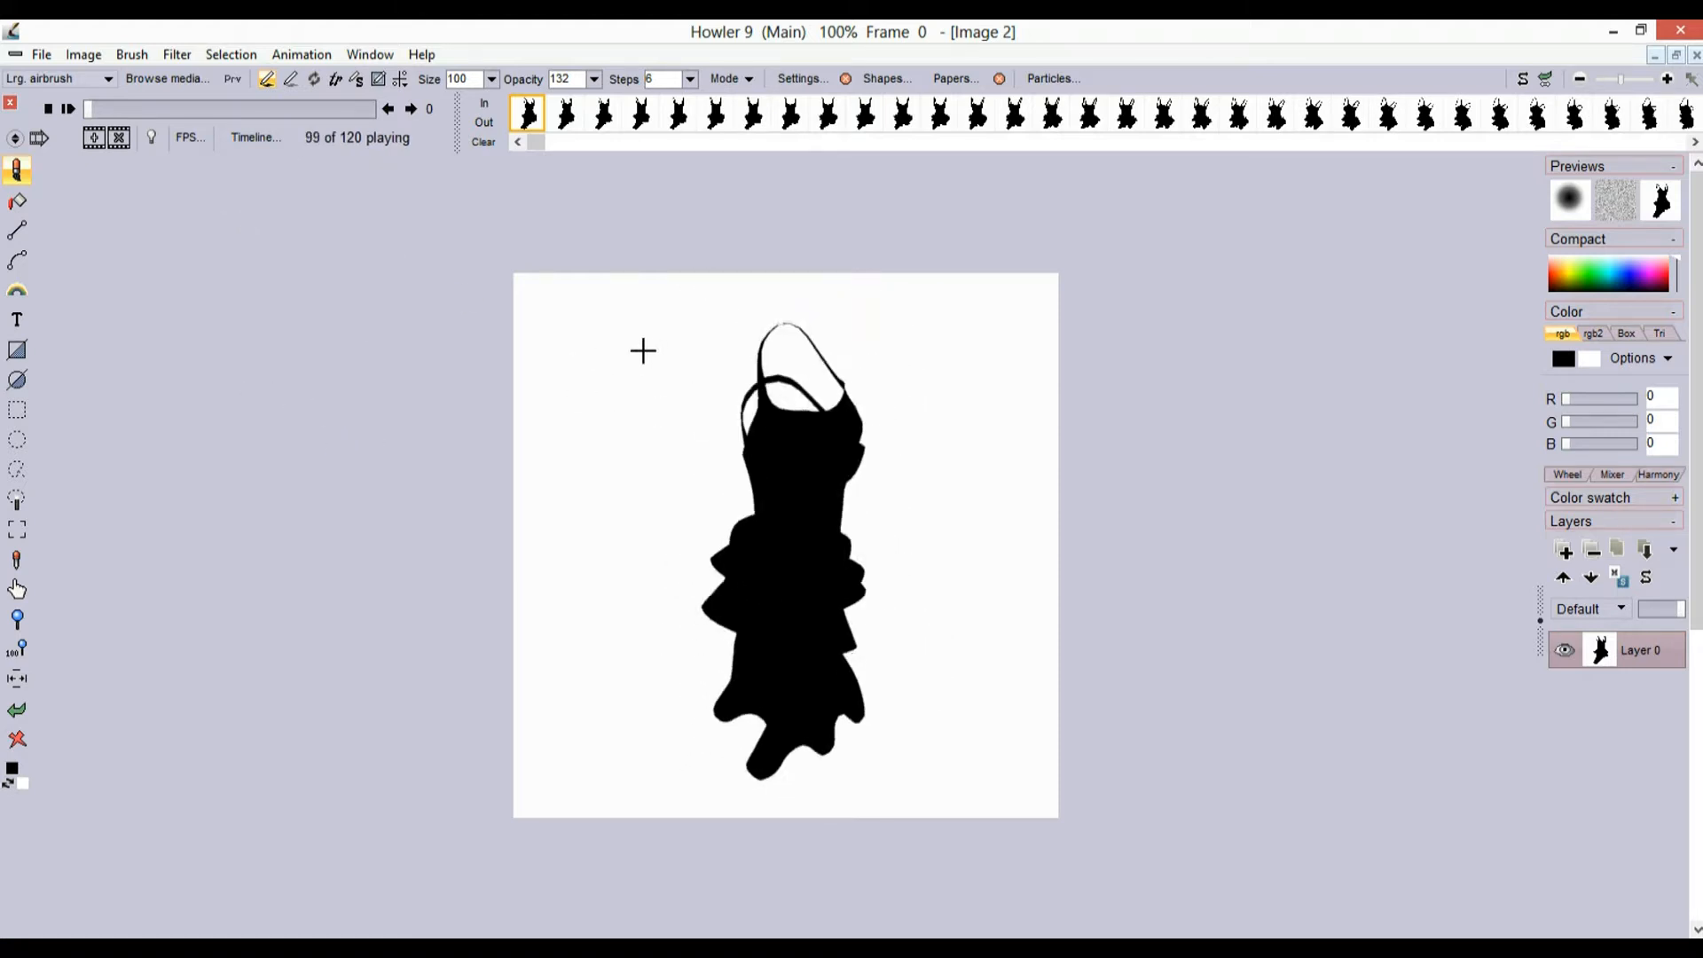
{"action": "left_click", "coordinate": [151, 108]}
{"action": "left_click_drag", "start_coordinate": [151, 108], "coordinate": [206, 109]}
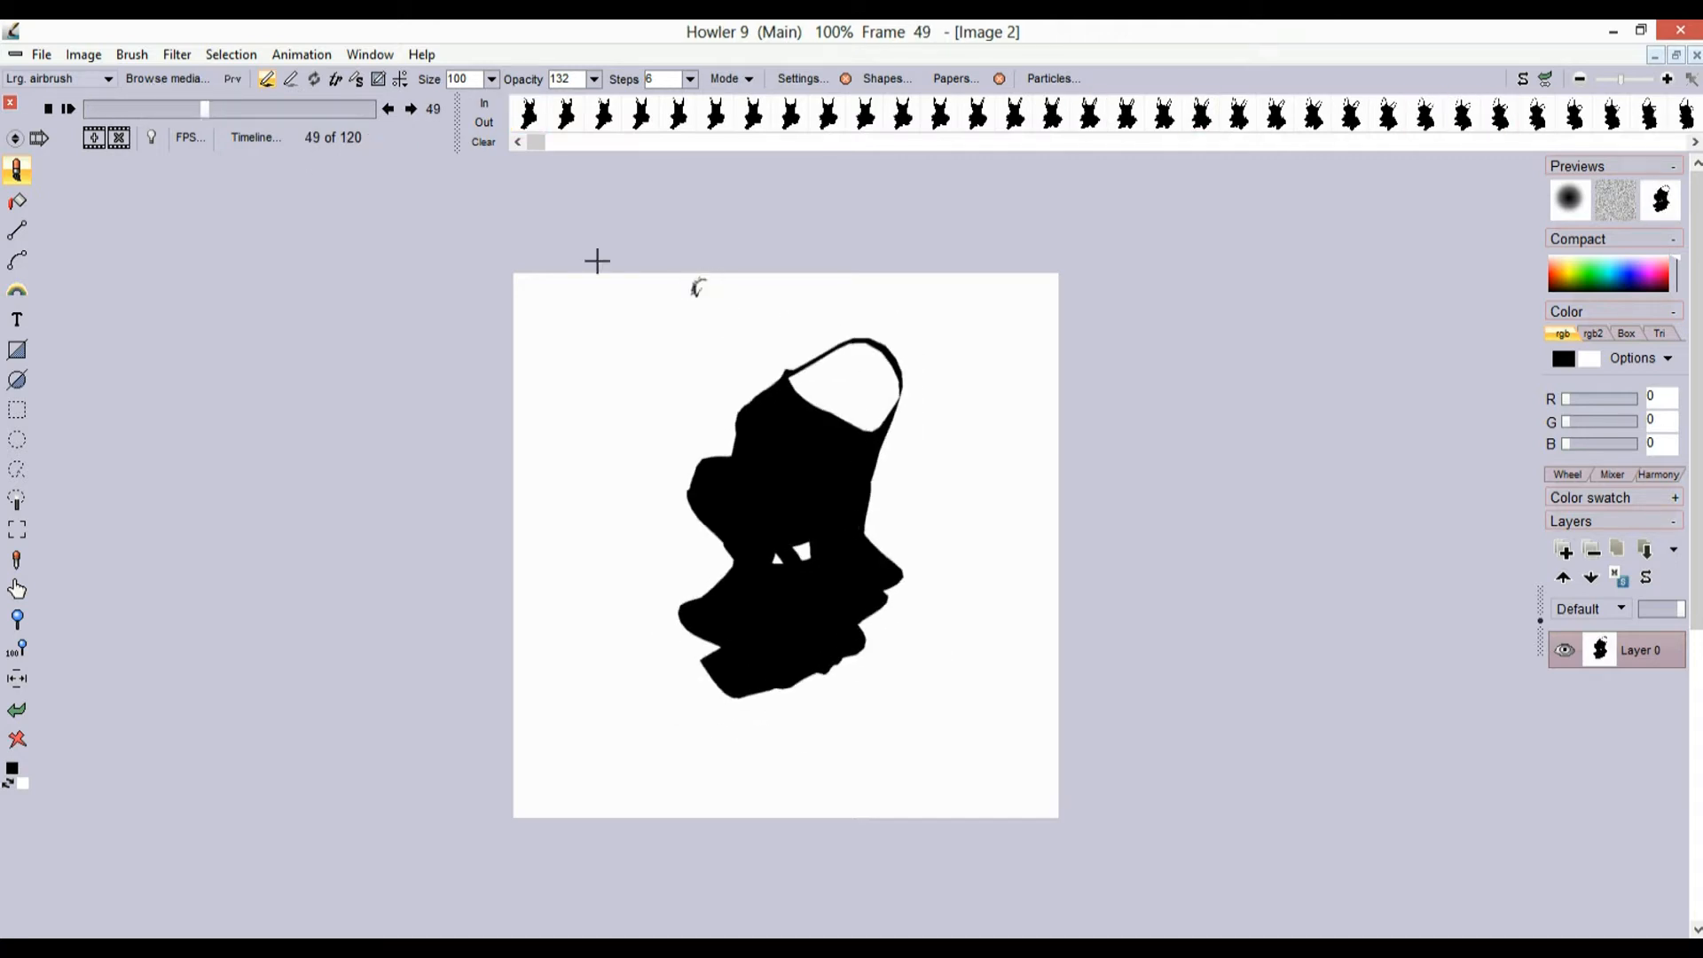
- Paint out the stray speck above the dress silhouette on frame 49
{"action": "scroll", "coordinate": [830, 347], "scroll_direction": "up", "scroll_amount": 4}
{"action": "scroll", "coordinate": [829, 348], "scroll_direction": "down", "scroll_amount": 1}
{"action": "left_click_drag", "start_coordinate": [737, 286], "coordinate": [777, 392]}
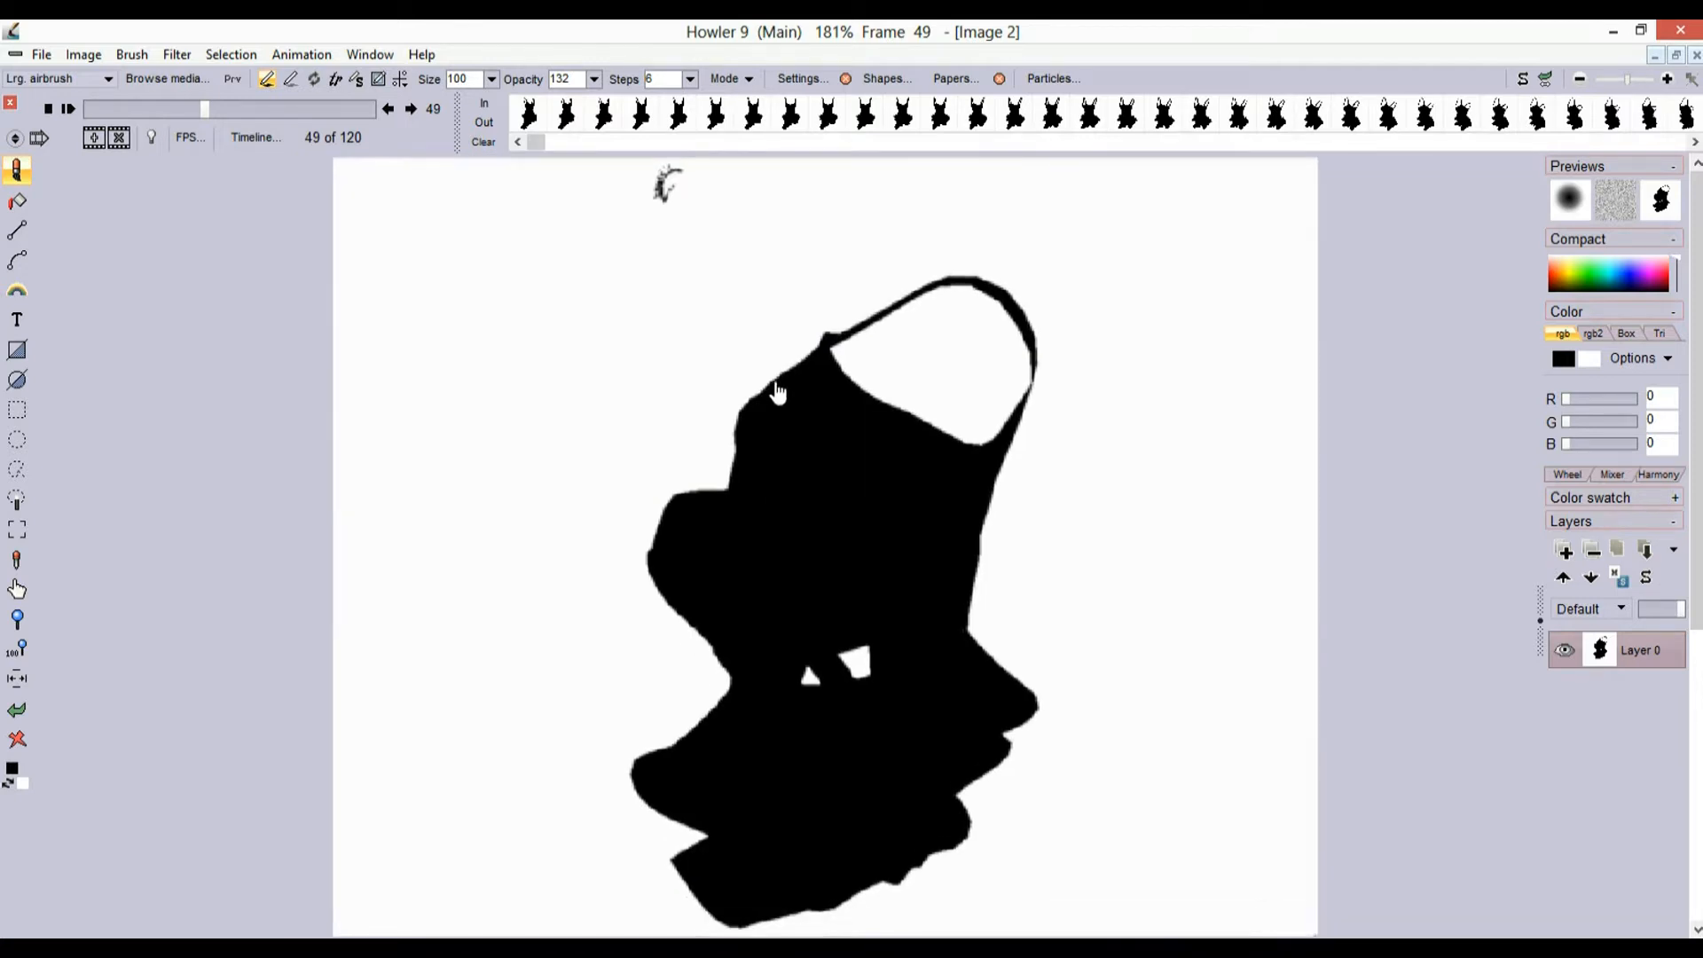
{"action": "scroll", "coordinate": [777, 392], "scroll_direction": "down", "scroll_amount": 3}
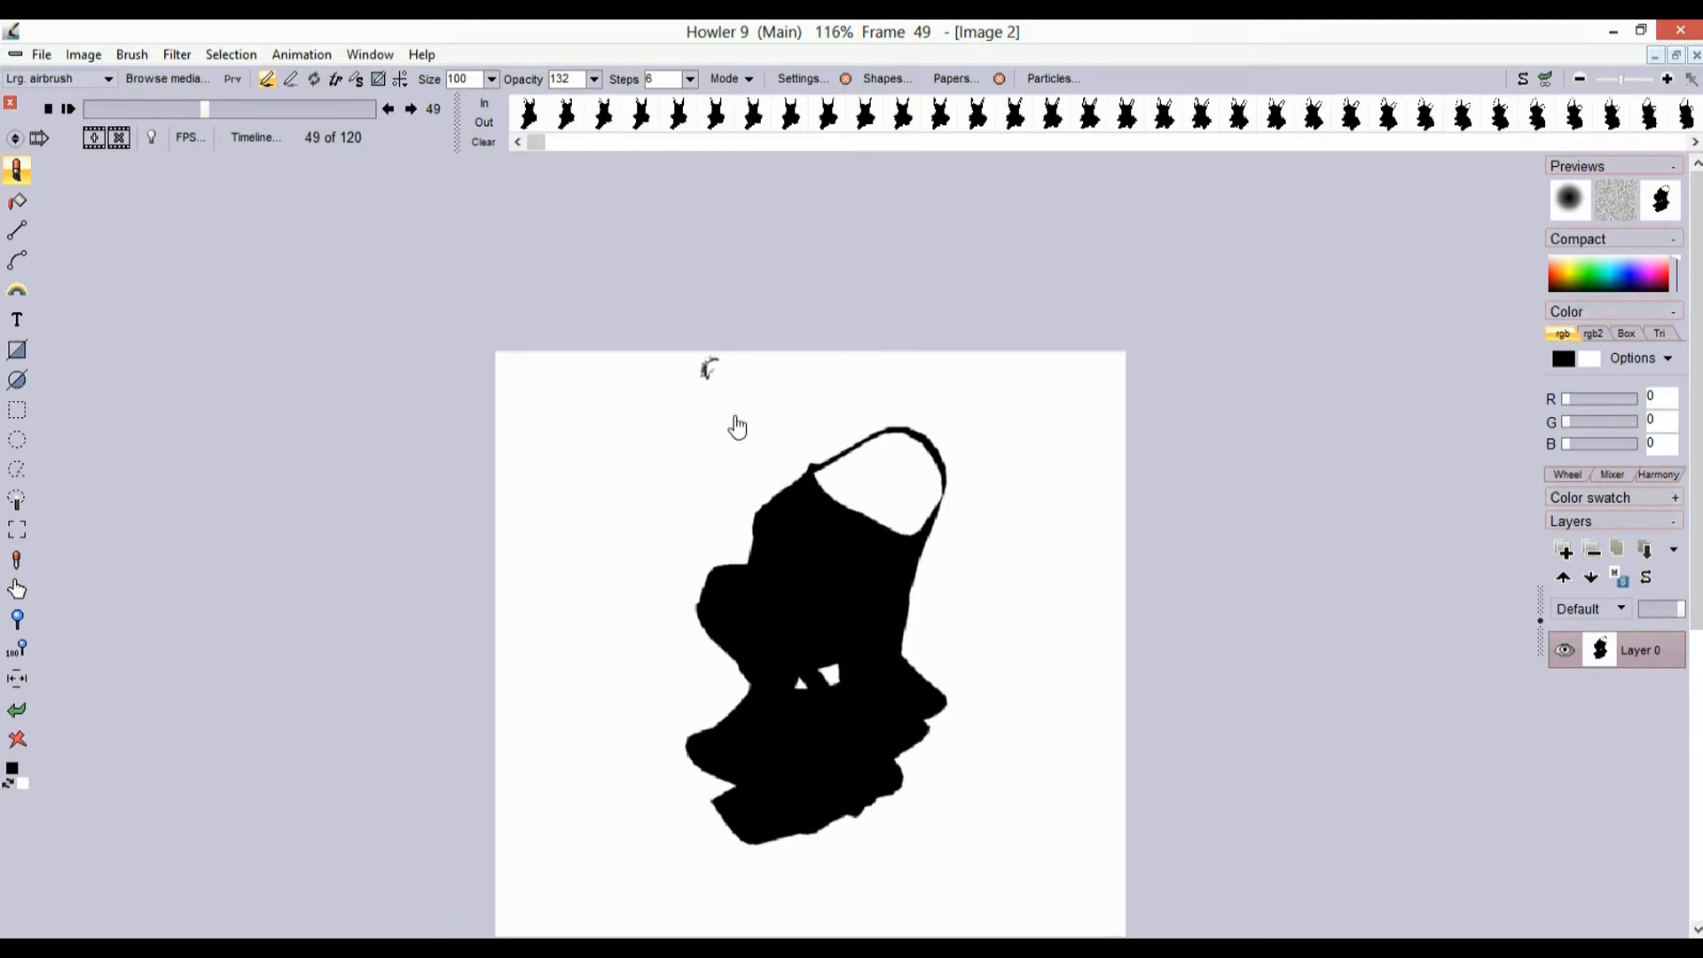
{"action": "scroll", "coordinate": [737, 427], "scroll_direction": "up", "scroll_amount": 3}
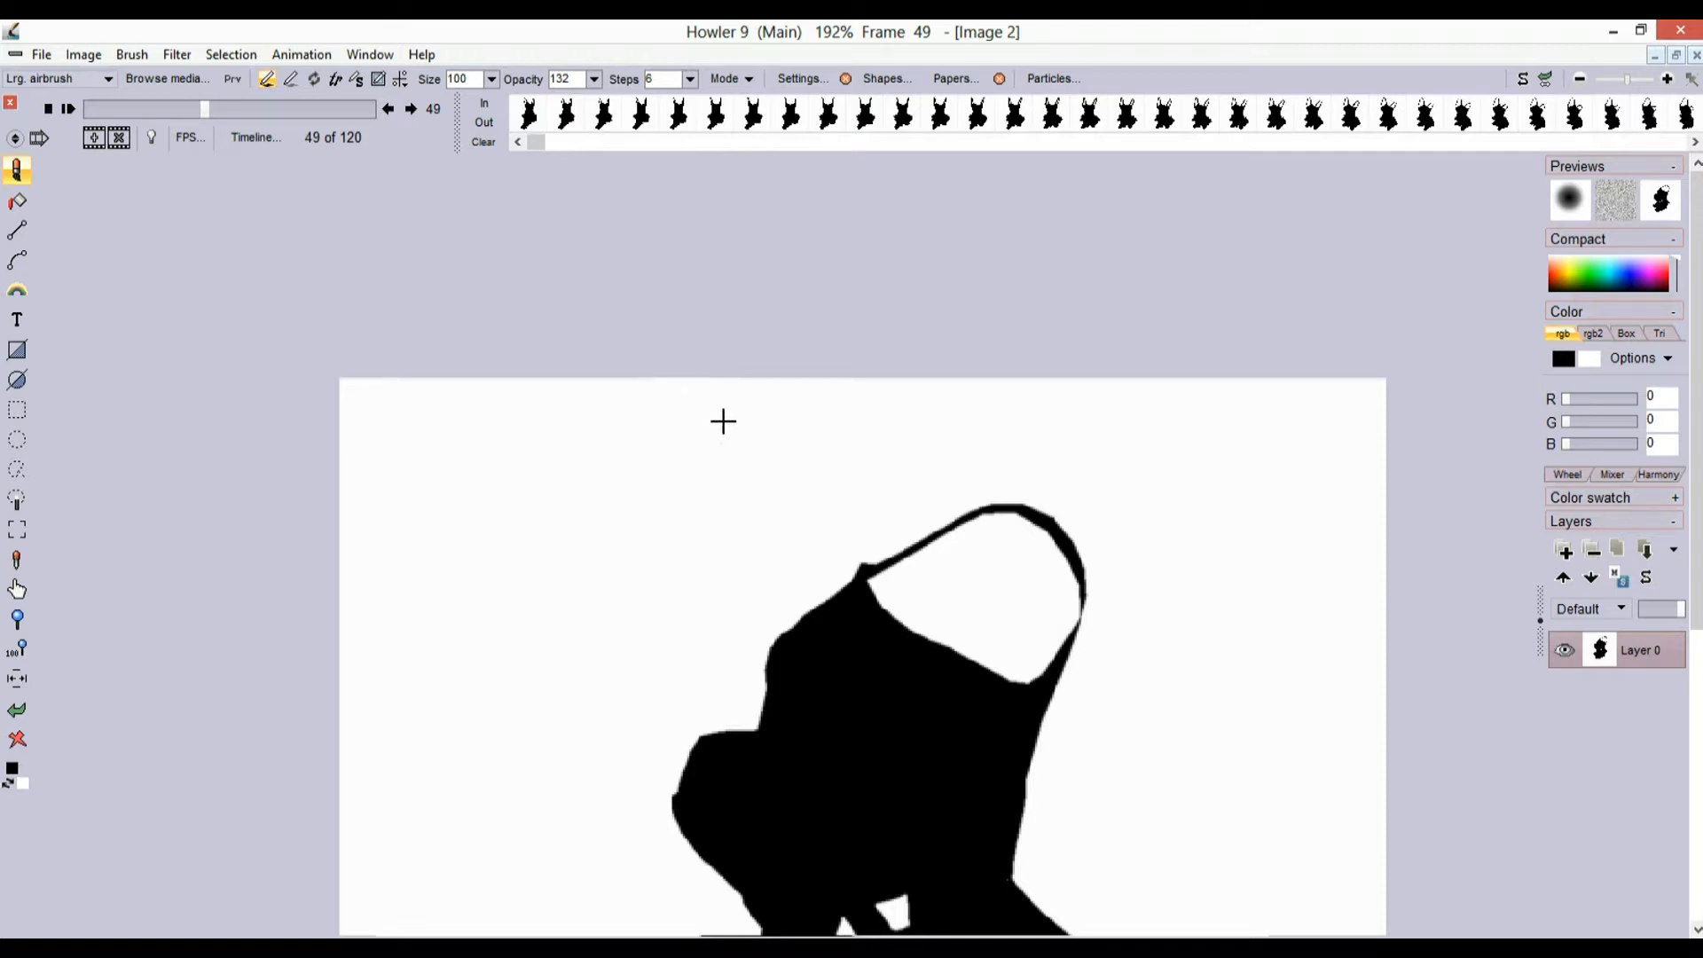
{"action": "mouse_move", "coordinate": [714, 406]}
{"action": "left_mouse_down"}
{"action": "mouse_move", "coordinate": [675, 421]}
{"action": "mouse_move", "coordinate": [627, 391]}
{"action": "mouse_move", "coordinate": [679, 386]}
{"action": "mouse_move", "coordinate": [725, 433]}
{"action": "left_mouse_up"}
- Examine the stray marks on frame 44, and replay the animation from frame 0 to check other frames
{"action": "mouse_move", "coordinate": [205, 108]}
{"action": "left_mouse_down"}
{"action": "mouse_move", "coordinate": [173, 122]}
{"action": "mouse_move", "coordinate": [232, 110]}
{"action": "mouse_move", "coordinate": [147, 119]}
{"action": "mouse_move", "coordinate": [194, 112]}
{"action": "left_mouse_up"}
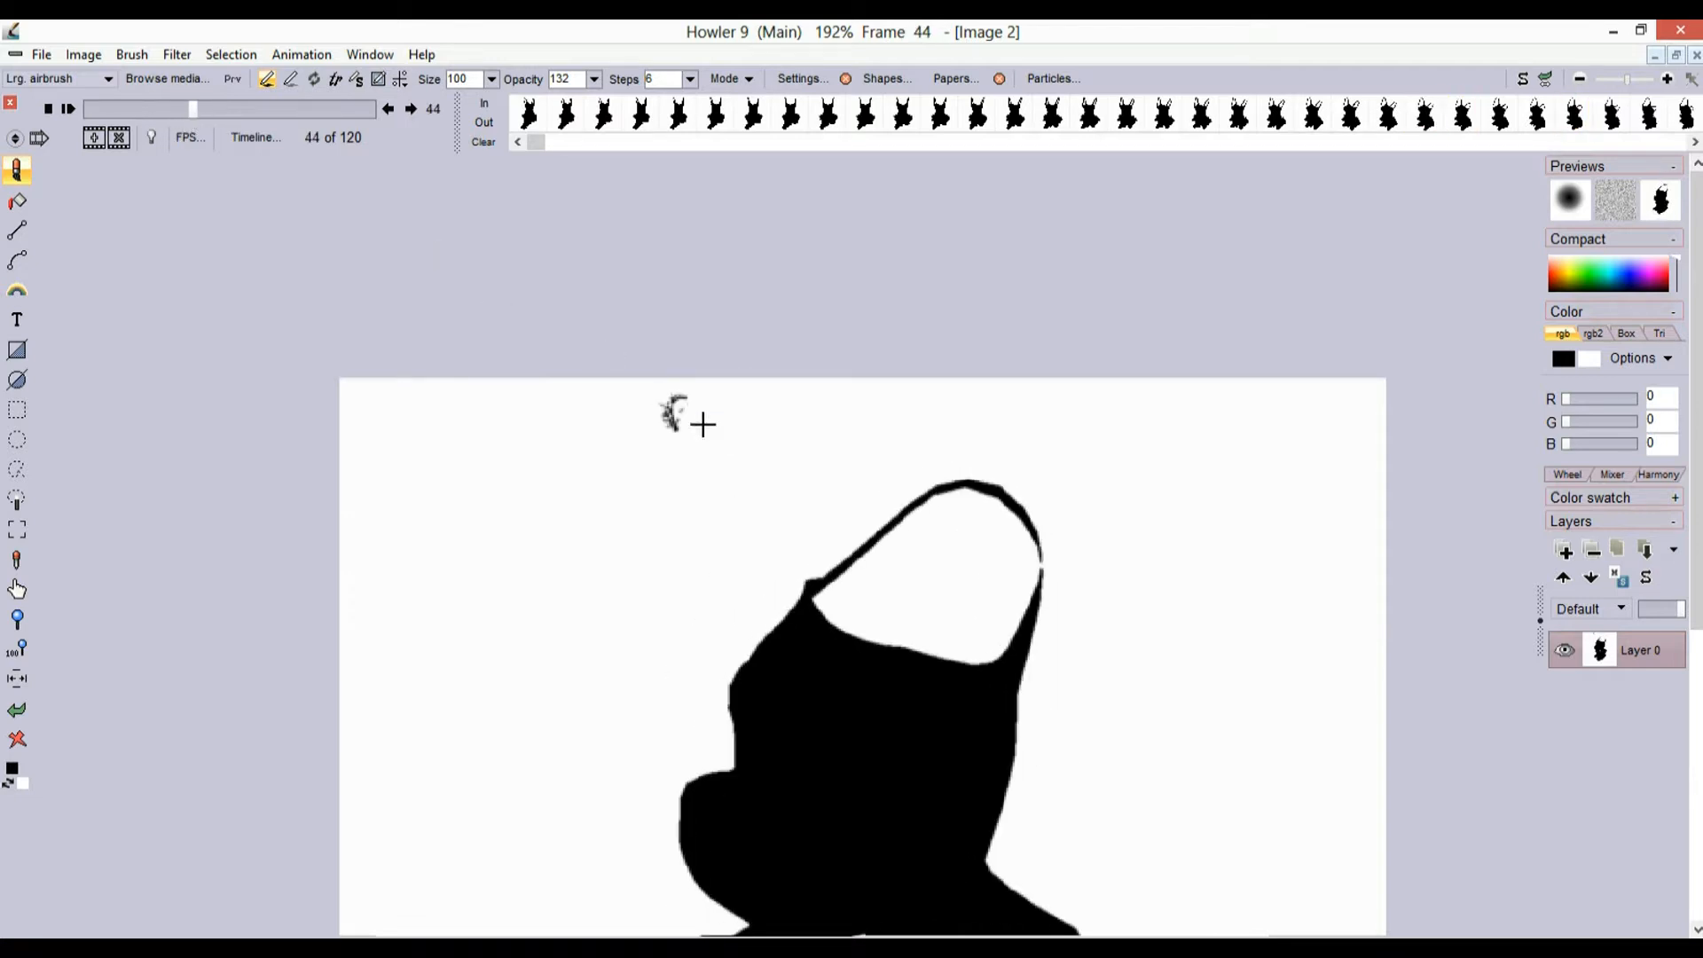
{"action": "scroll", "coordinate": [796, 528], "scroll_direction": "down", "scroll_amount": 4}
{"action": "scroll", "coordinate": [813, 494], "scroll_direction": "up", "scroll_amount": 2}
{"action": "left_click_drag", "start_coordinate": [737, 570], "coordinate": [742, 412]}
{"action": "scroll", "coordinate": [810, 407], "scroll_direction": "up", "scroll_amount": 4}
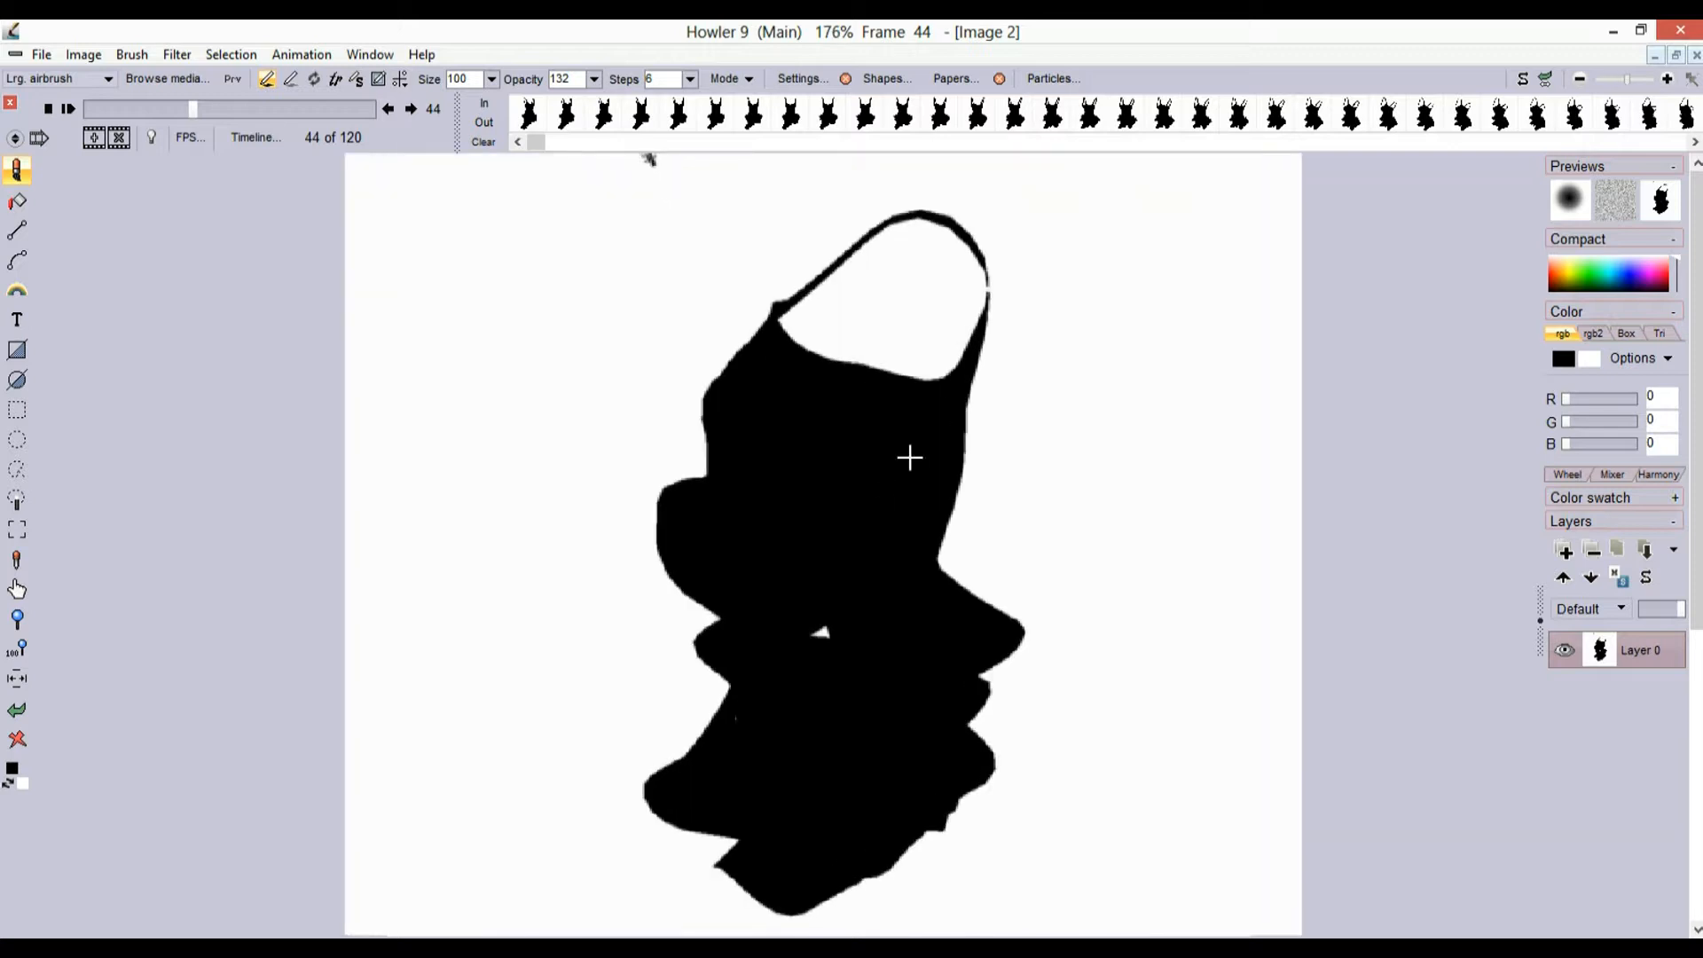
{"action": "left_click_drag", "start_coordinate": [195, 115], "coordinate": [69, 109]}
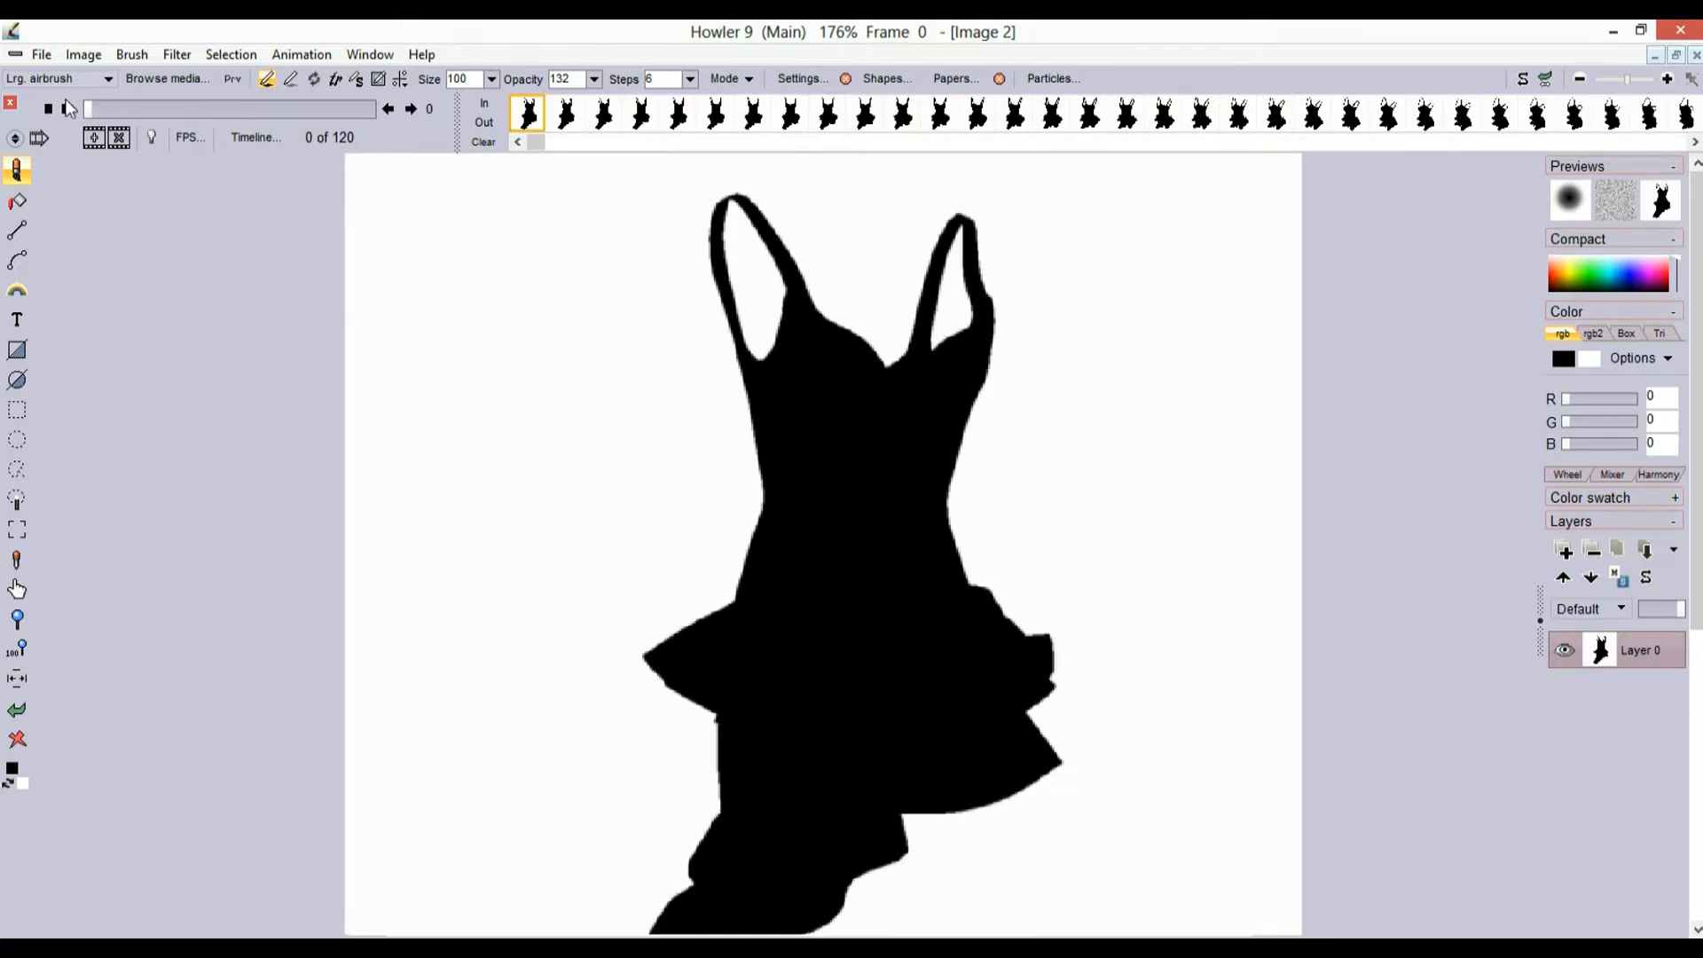
{"action": "left_click", "coordinate": [47, 107]}
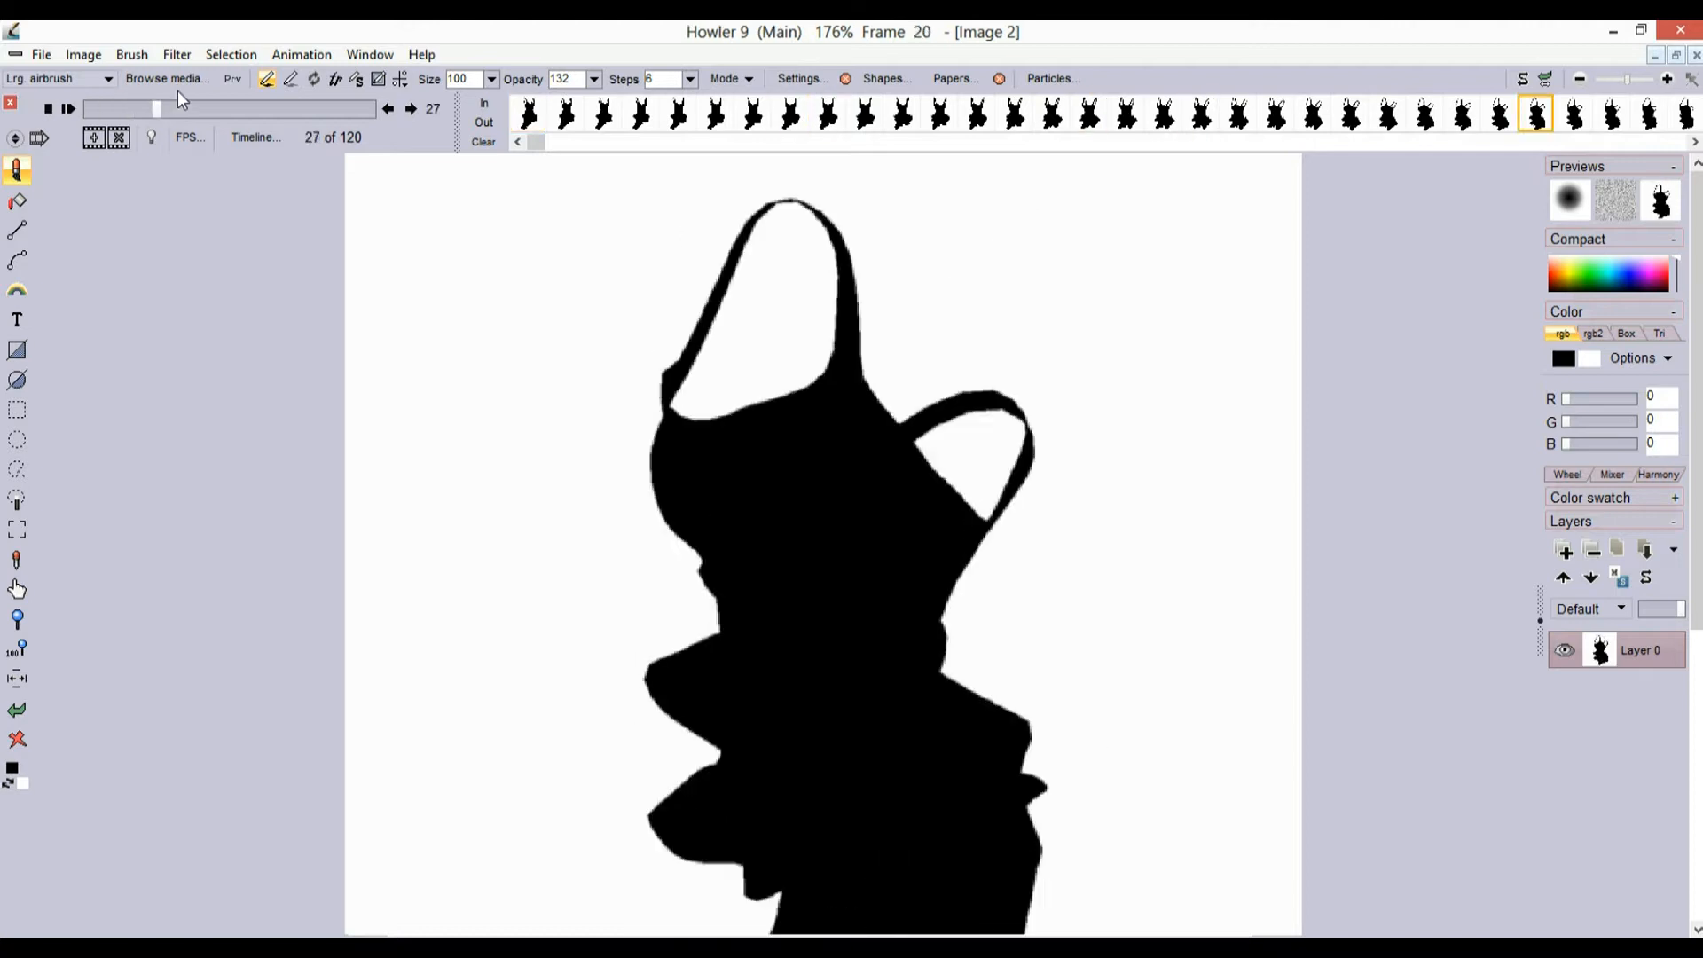
- Start an AVI export of the silhouette animation and name the file leopard-seq1-mask.avi in the MD3 folder
{"action": "left_click", "coordinate": [301, 55]}
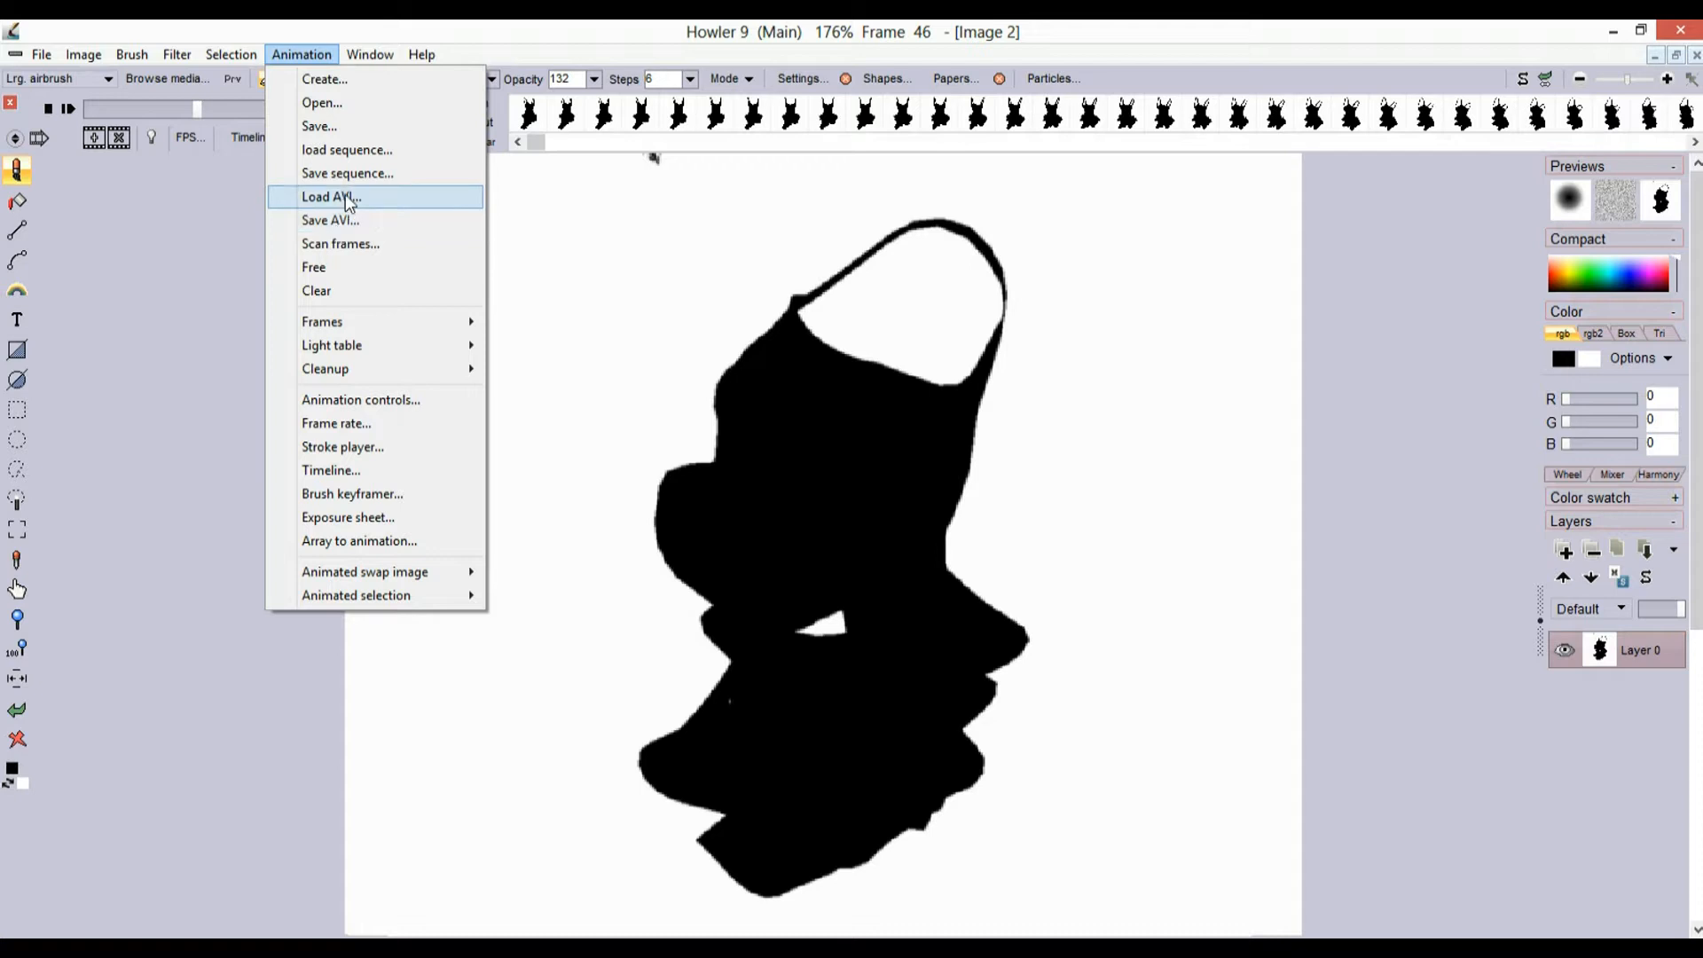
{"action": "left_click", "coordinate": [337, 220]}
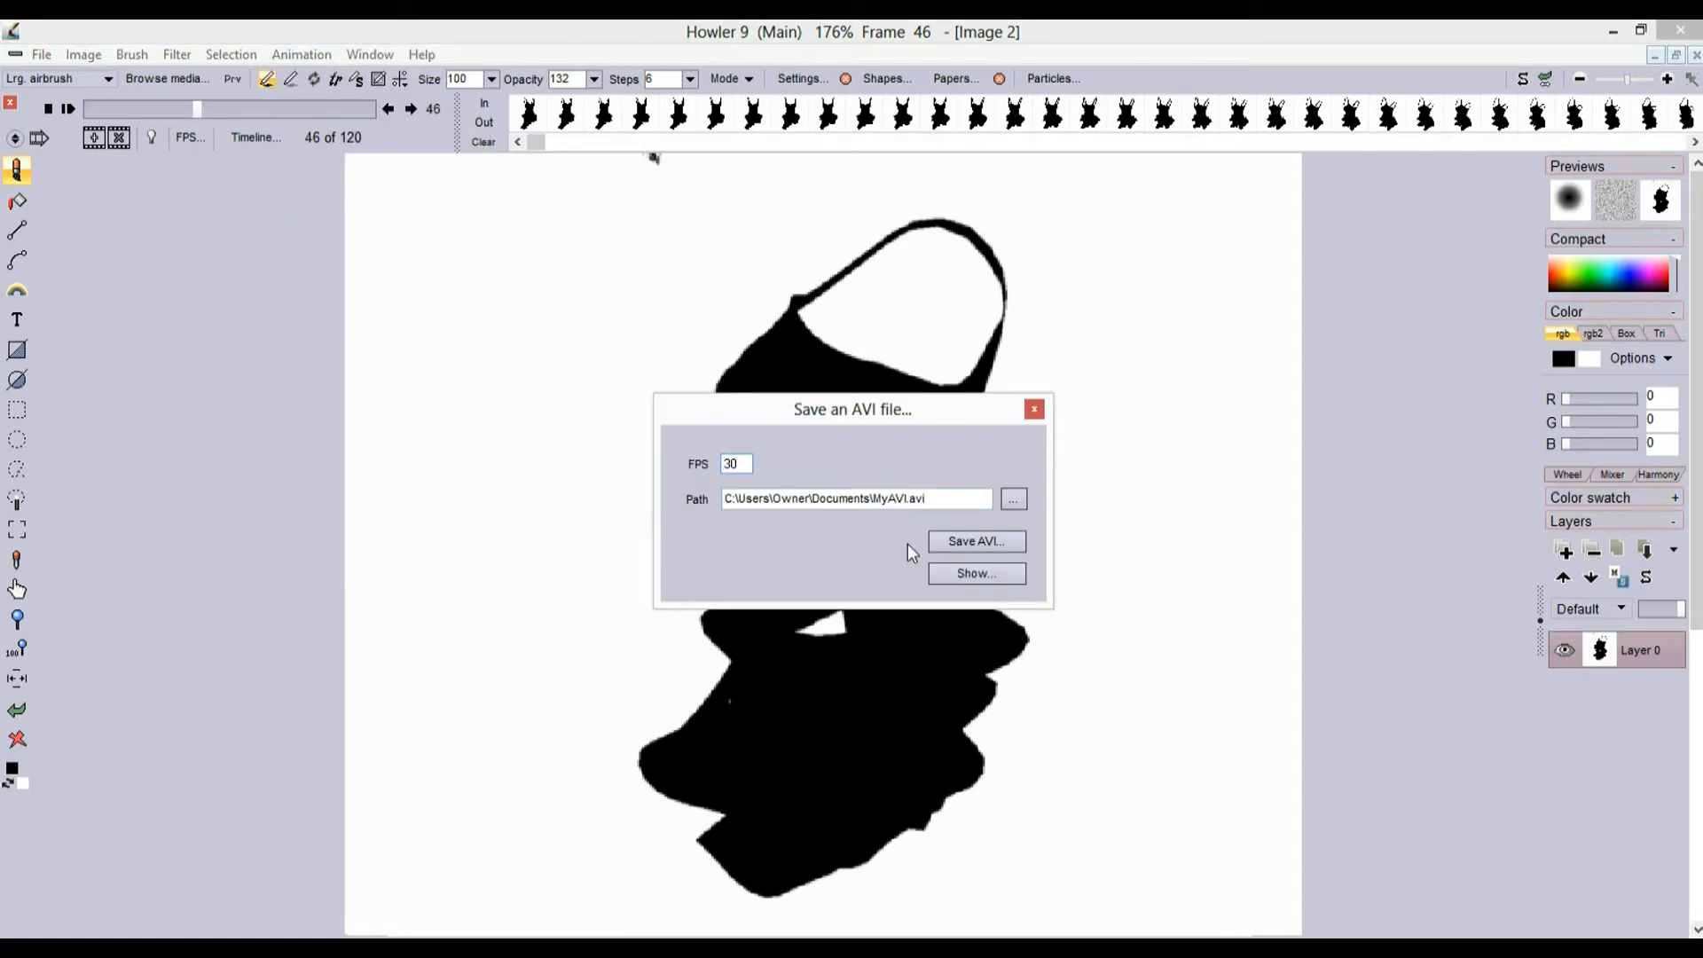
{"action": "left_click", "coordinate": [1034, 409]}
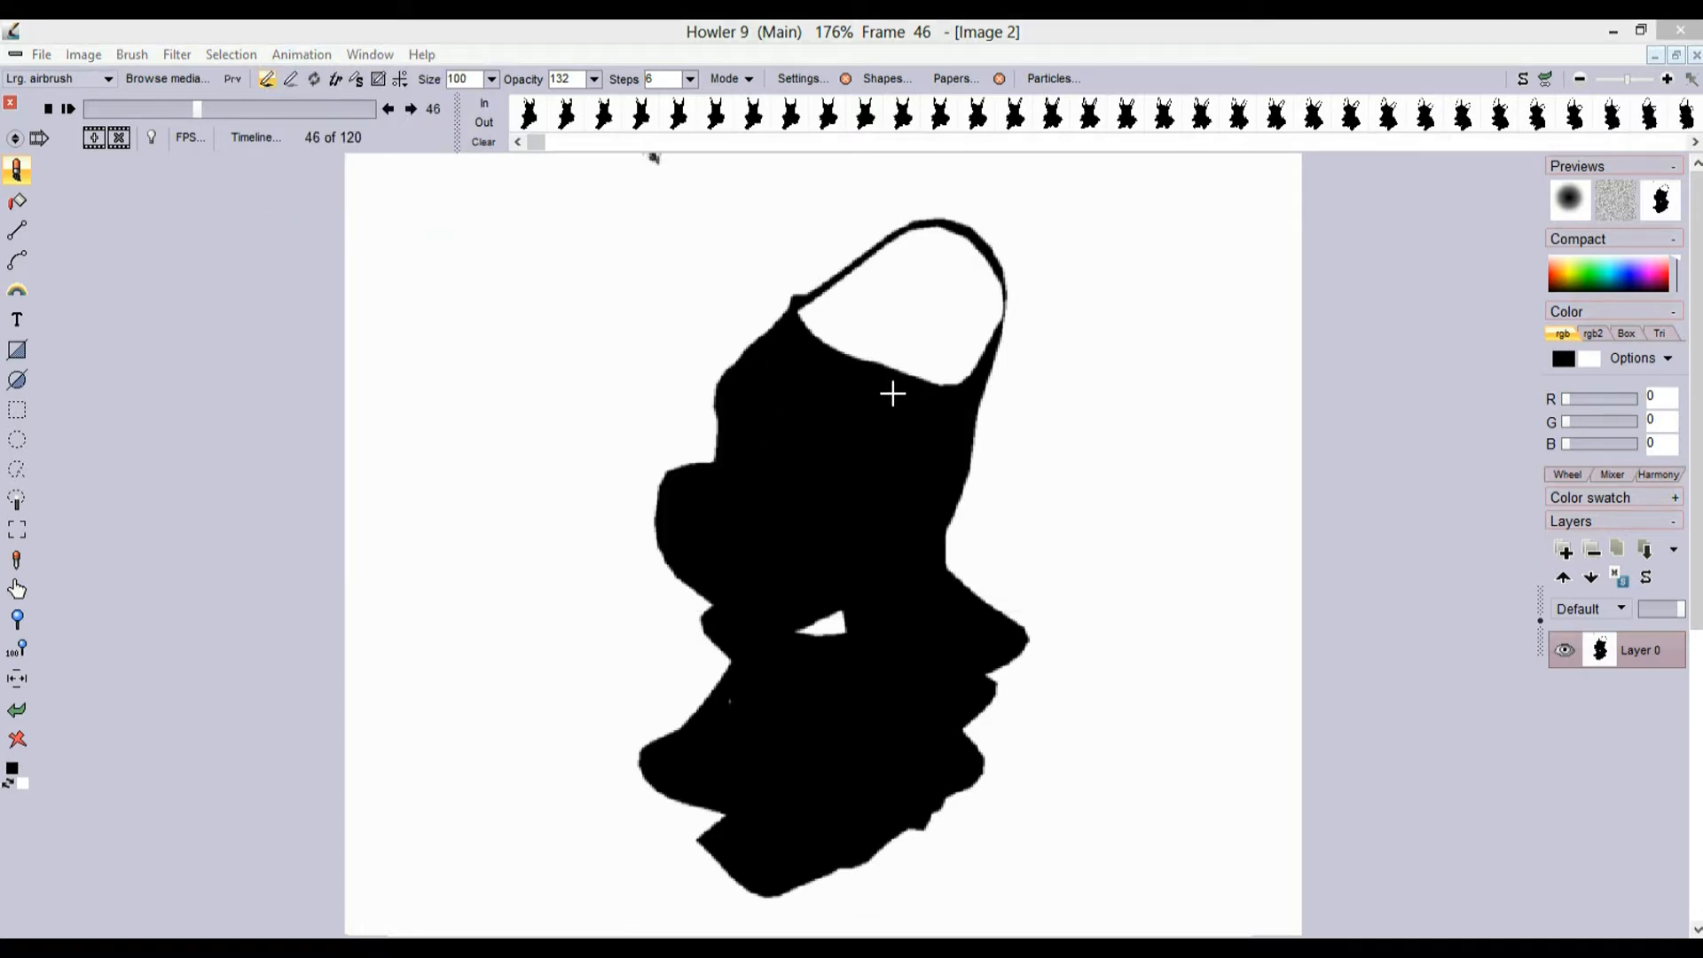
{"action": "key", "text": "alt+Tab"}
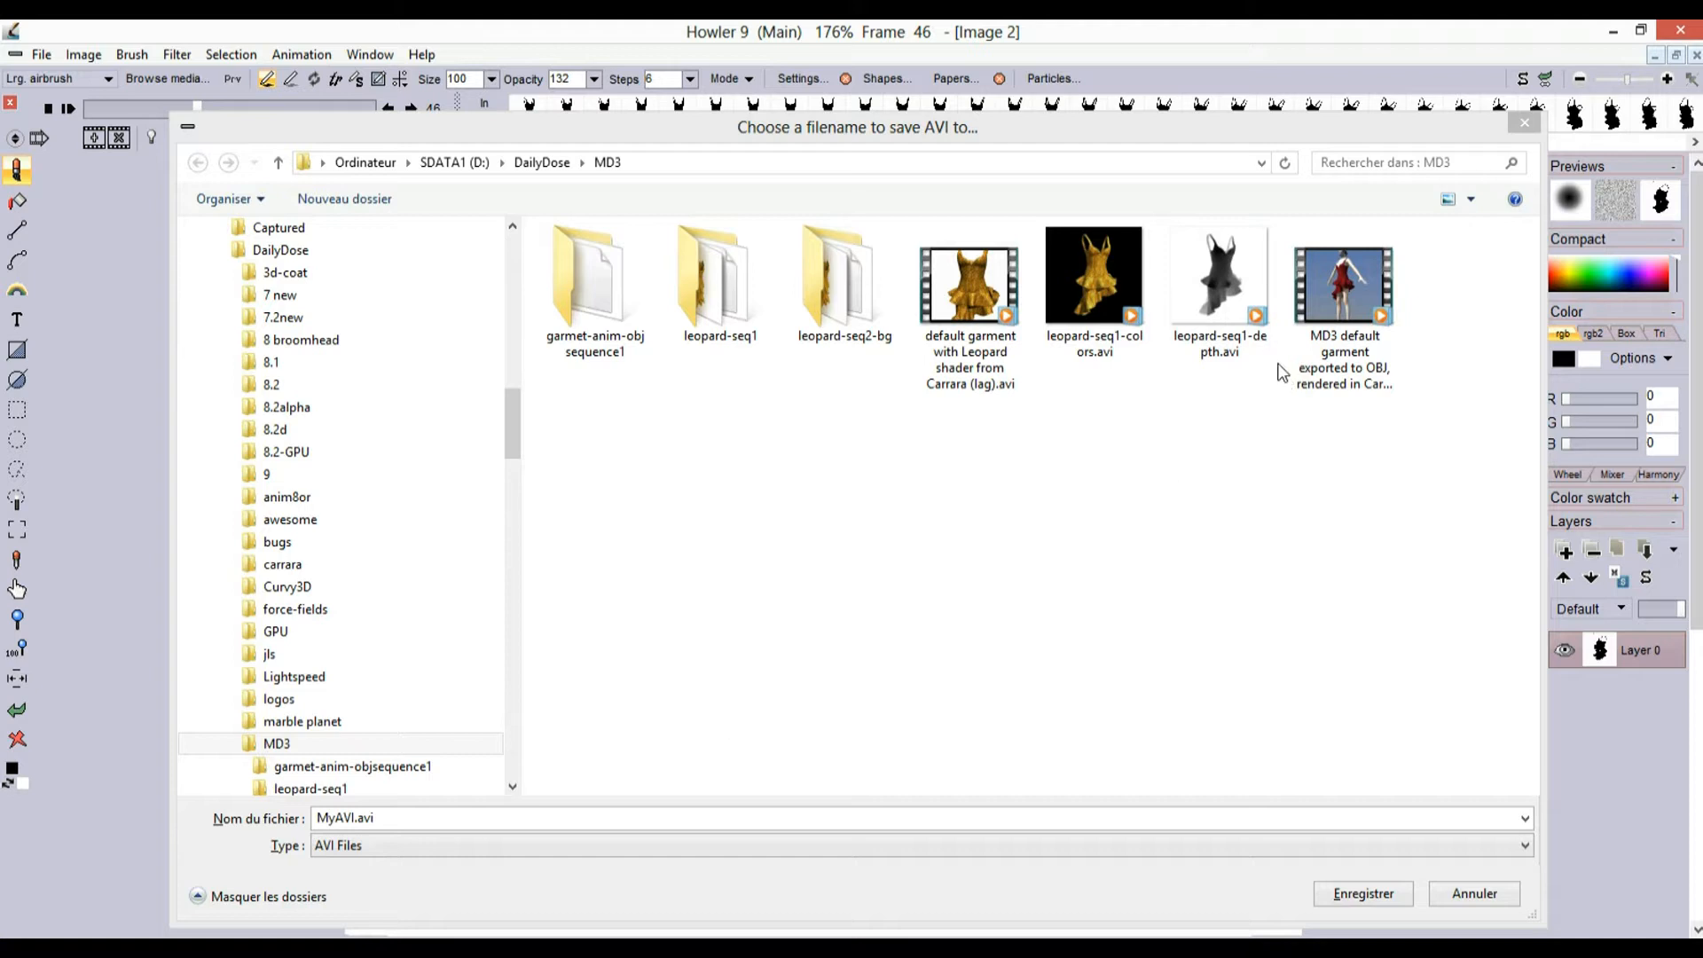
{"action": "left_click", "coordinate": [1218, 289]}
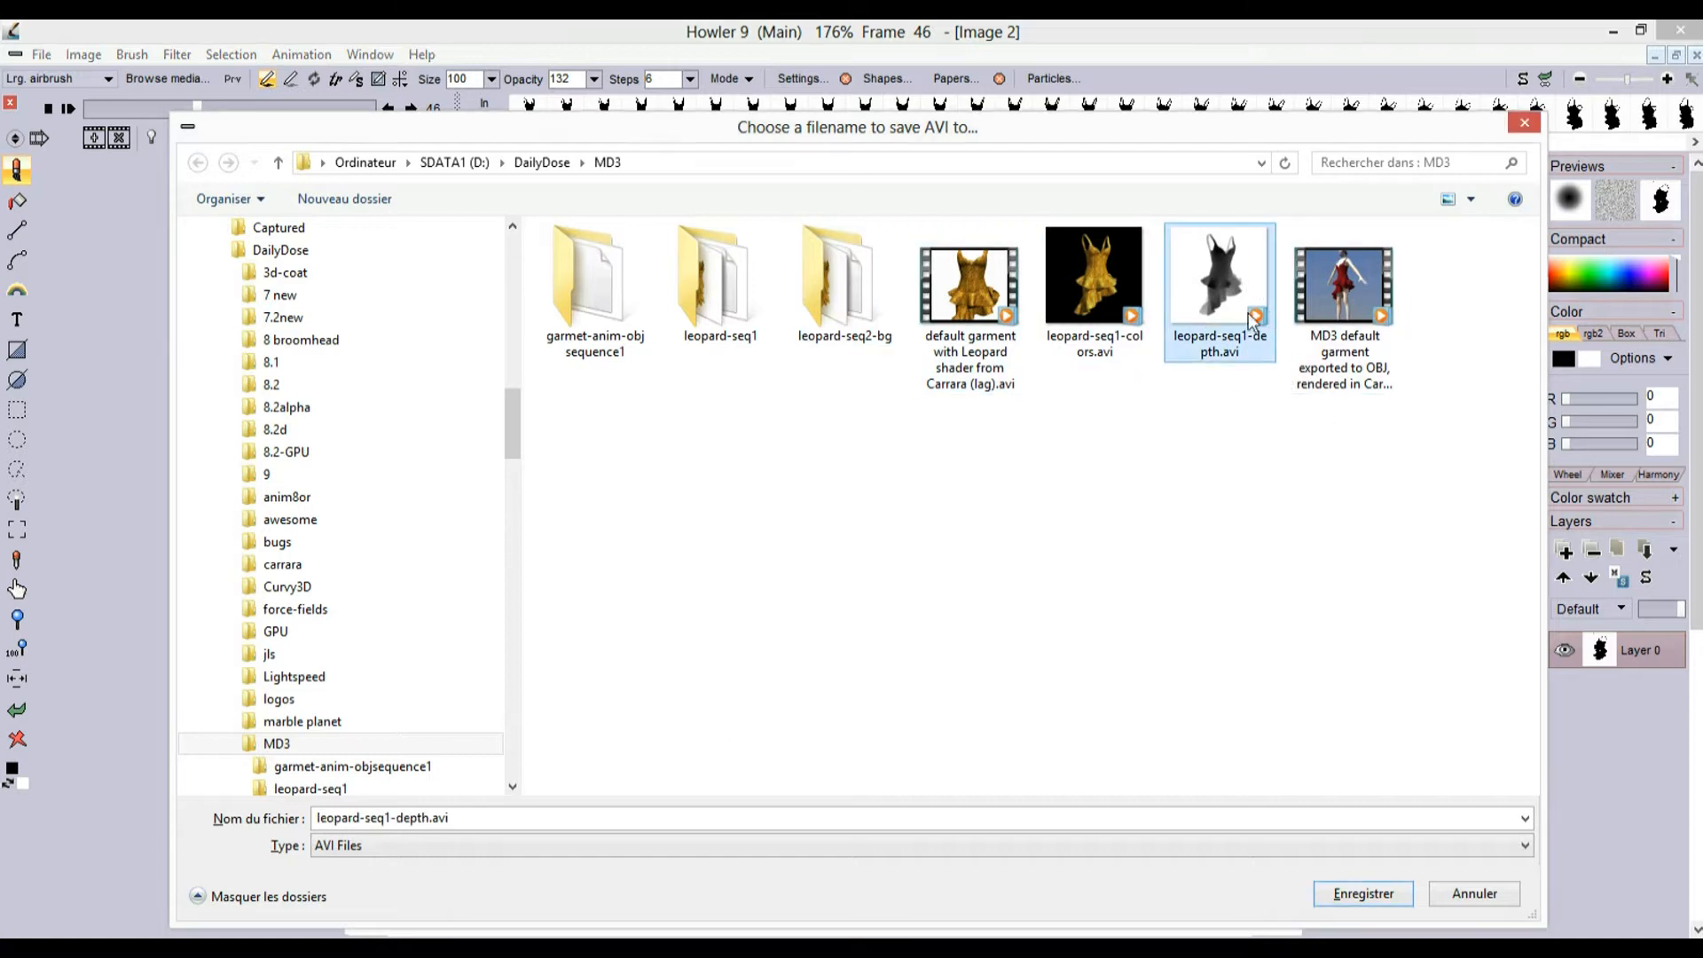
{"action": "left_click", "coordinate": [412, 821]}
{"action": "left_click", "coordinate": [398, 821]}
{"action": "double_click", "coordinate": [404, 817]}
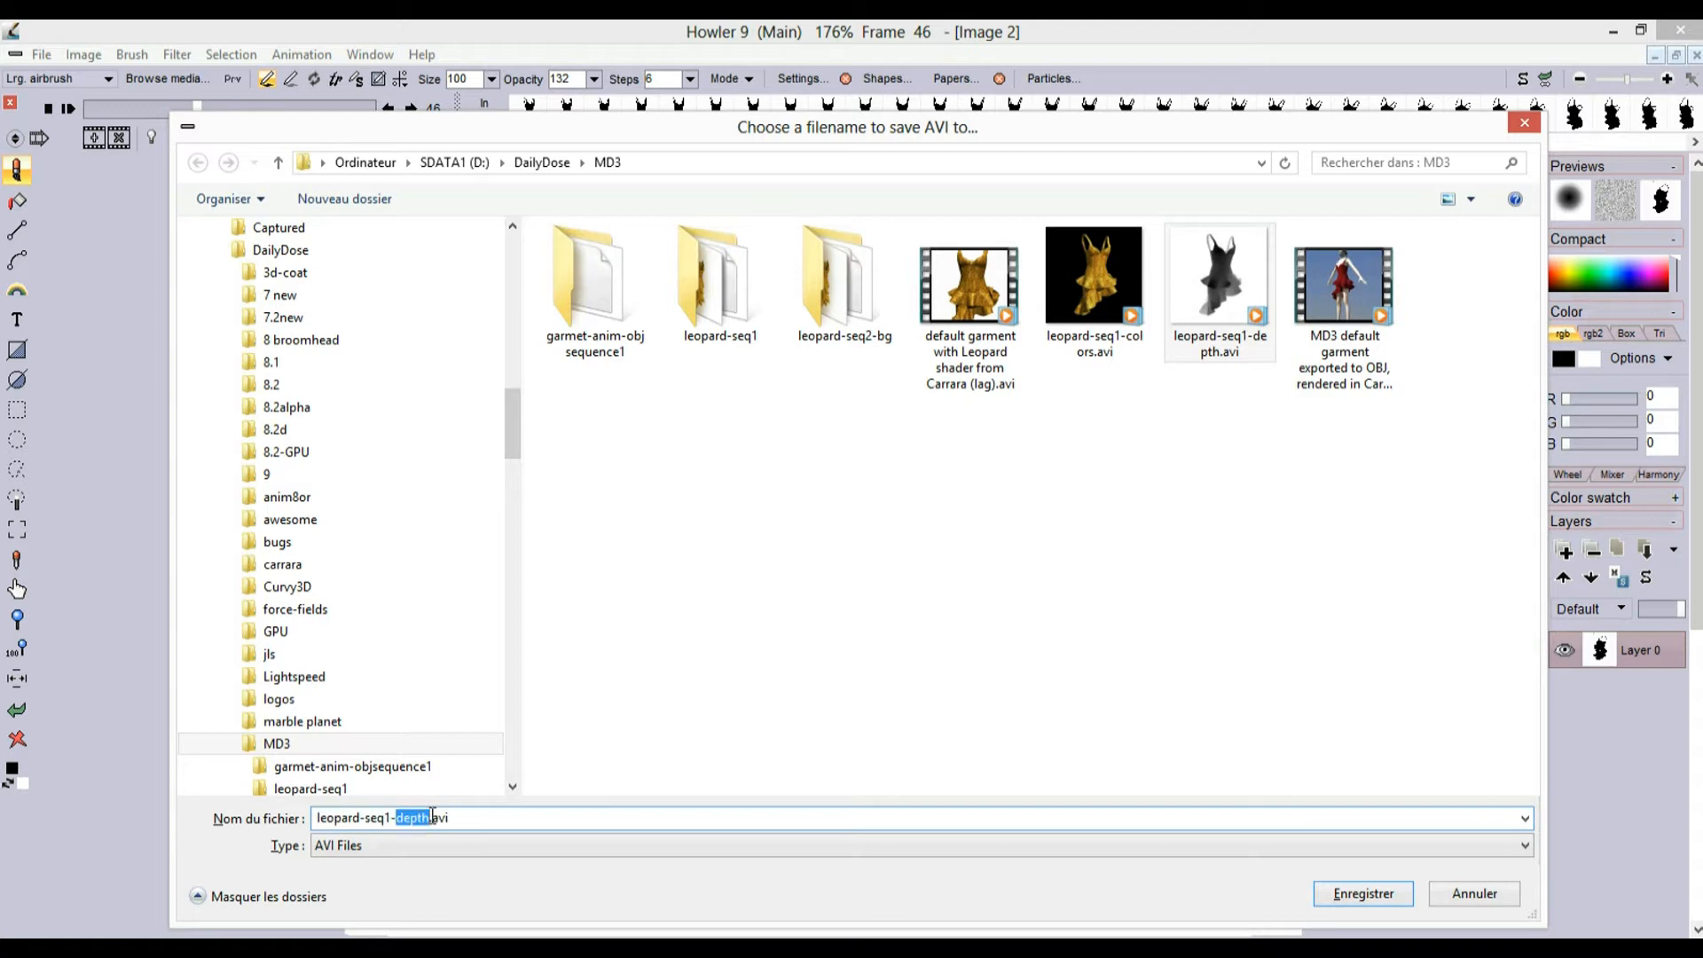
{"action": "type", "text": "mask"}
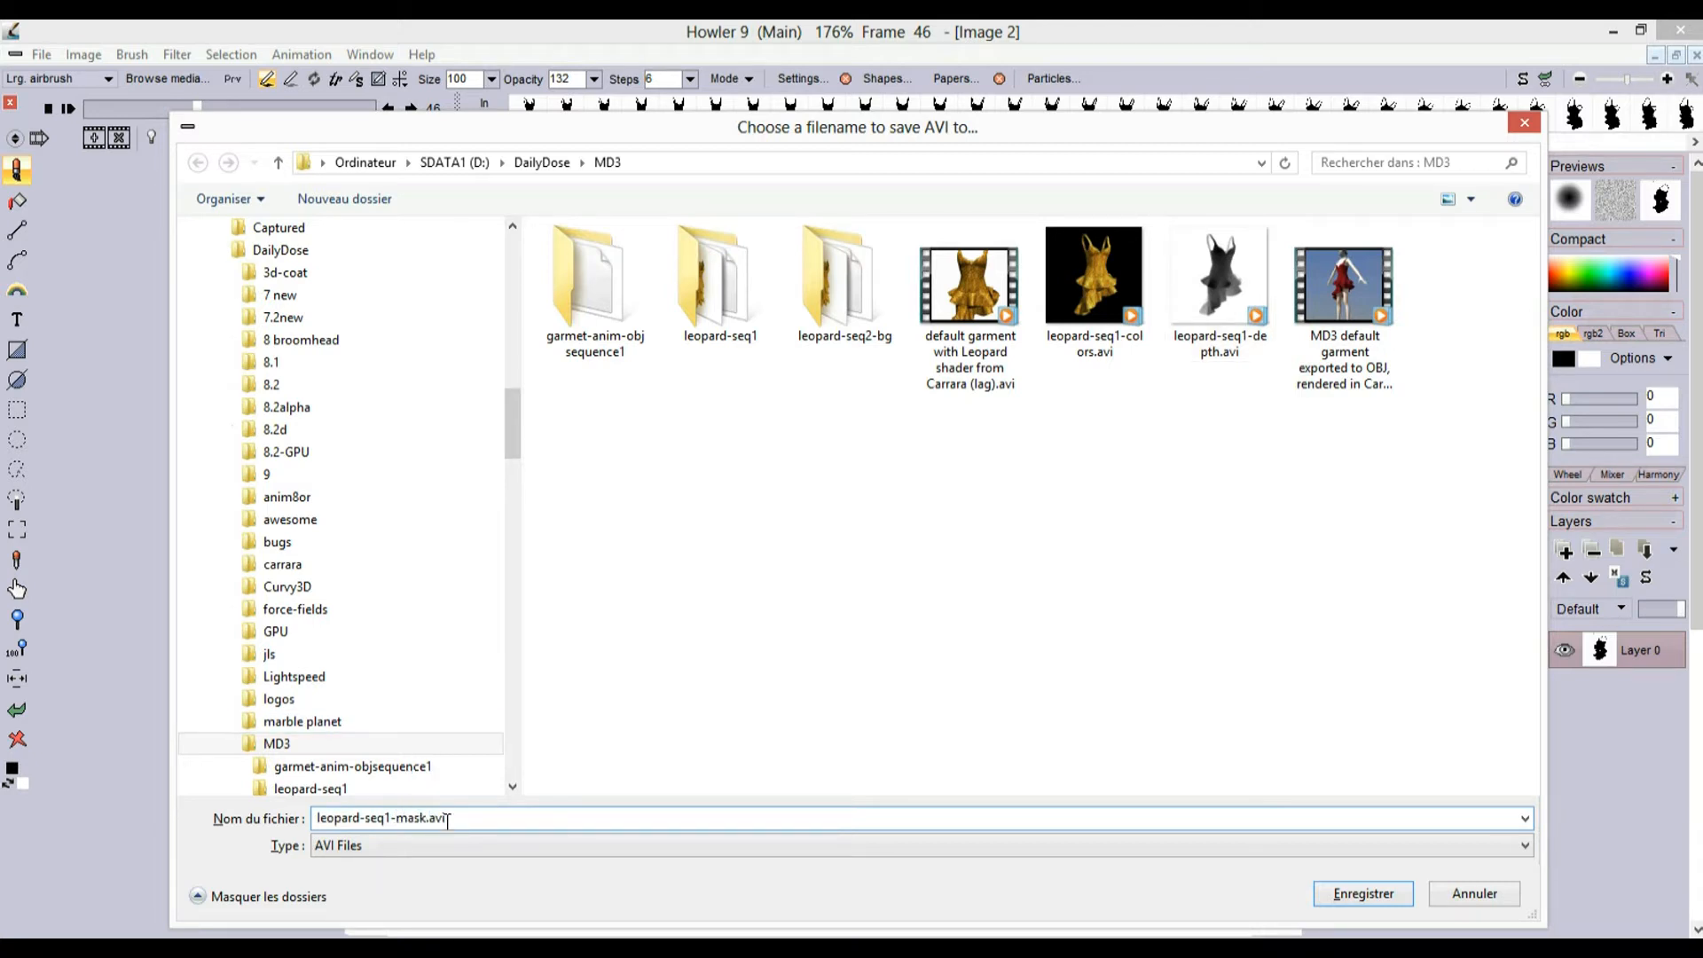
- Change the sequence number so the AVI file name reads leopard-seq2-mask.avi, and accept it as the export path
{"action": "key", "text": "BackSpace"}
{"action": "key", "text": "BackSpace"}
{"action": "type", "text": "2-"}
{"action": "left_click", "coordinate": [1363, 893]}
{"action": "key", "text": "alt+Tab"}
{"action": "key", "text": "alt+Tab"}
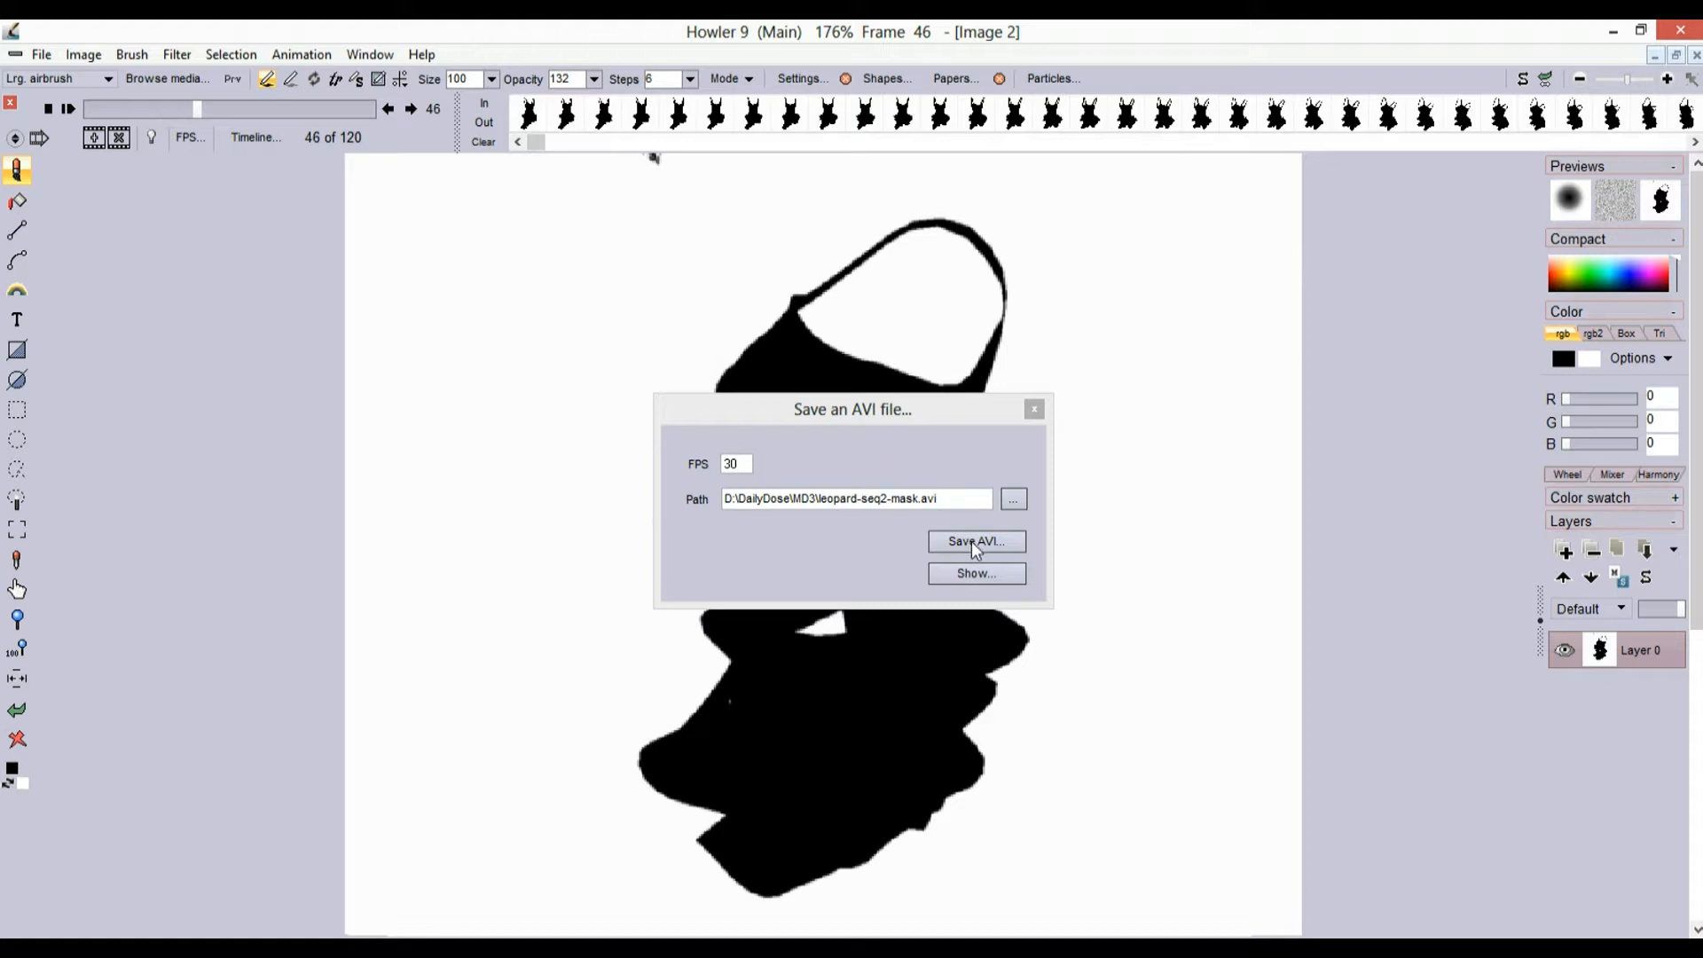
- Save the AVI at 30 fps with the Lagarith Lossless Codec and close the AVI export dialog
{"action": "left_click", "coordinate": [973, 543]}
{"action": "left_click", "coordinate": [903, 613]}
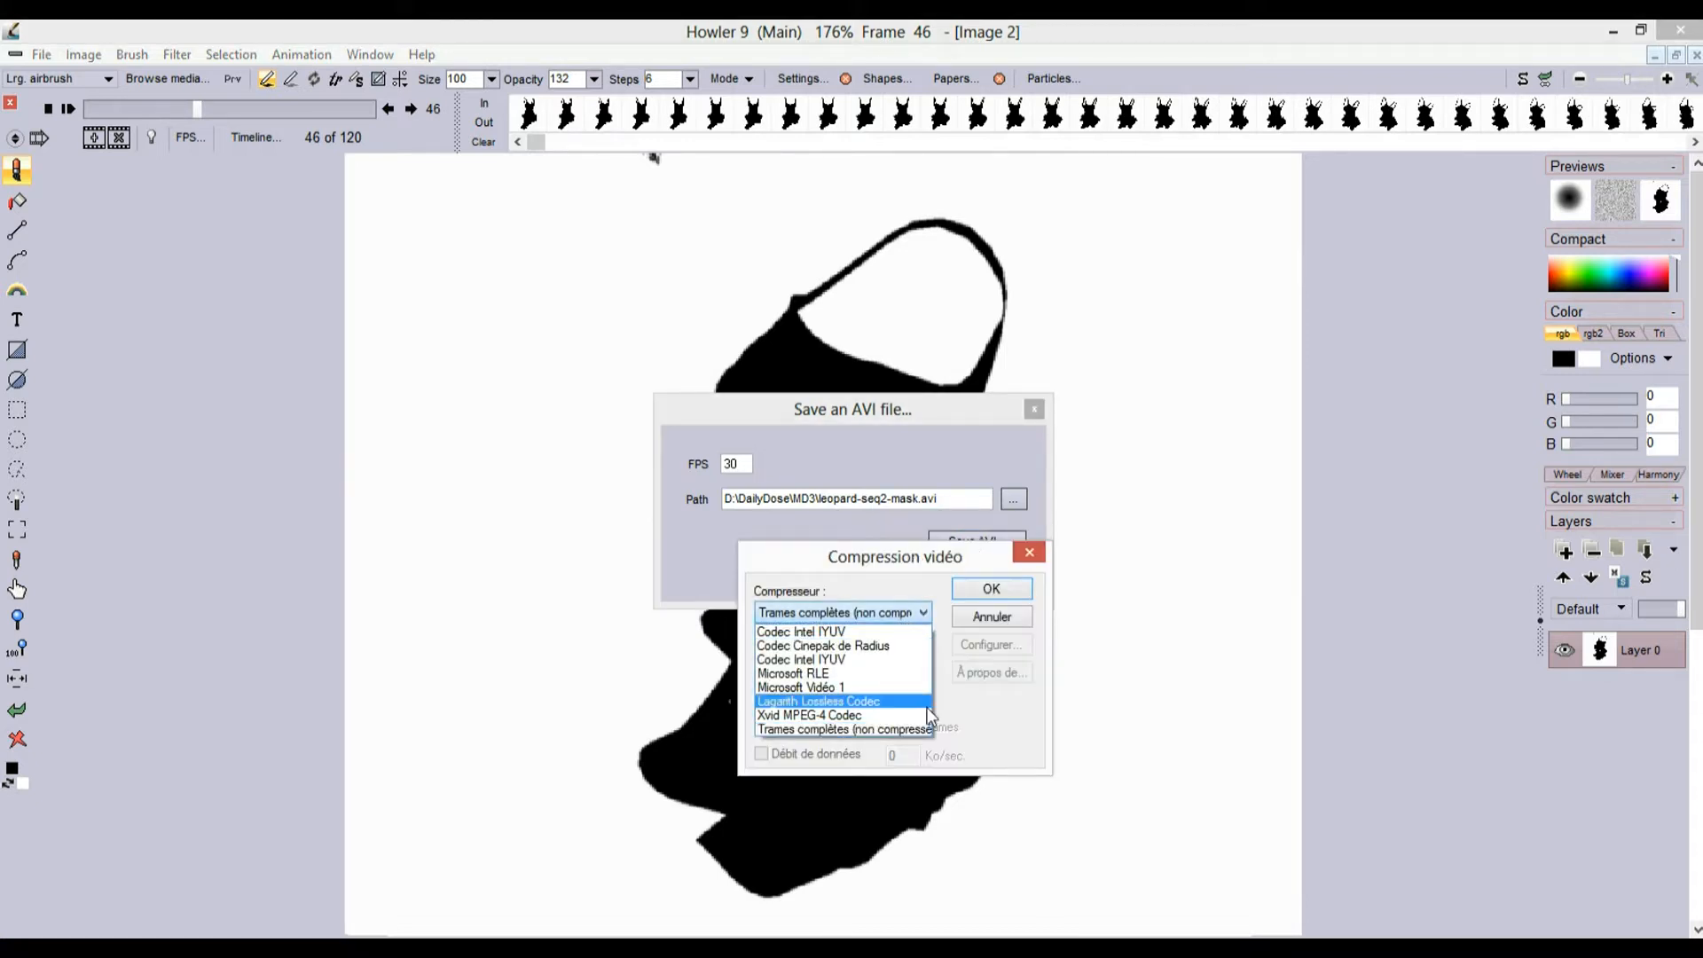
{"action": "left_click", "coordinate": [807, 702]}
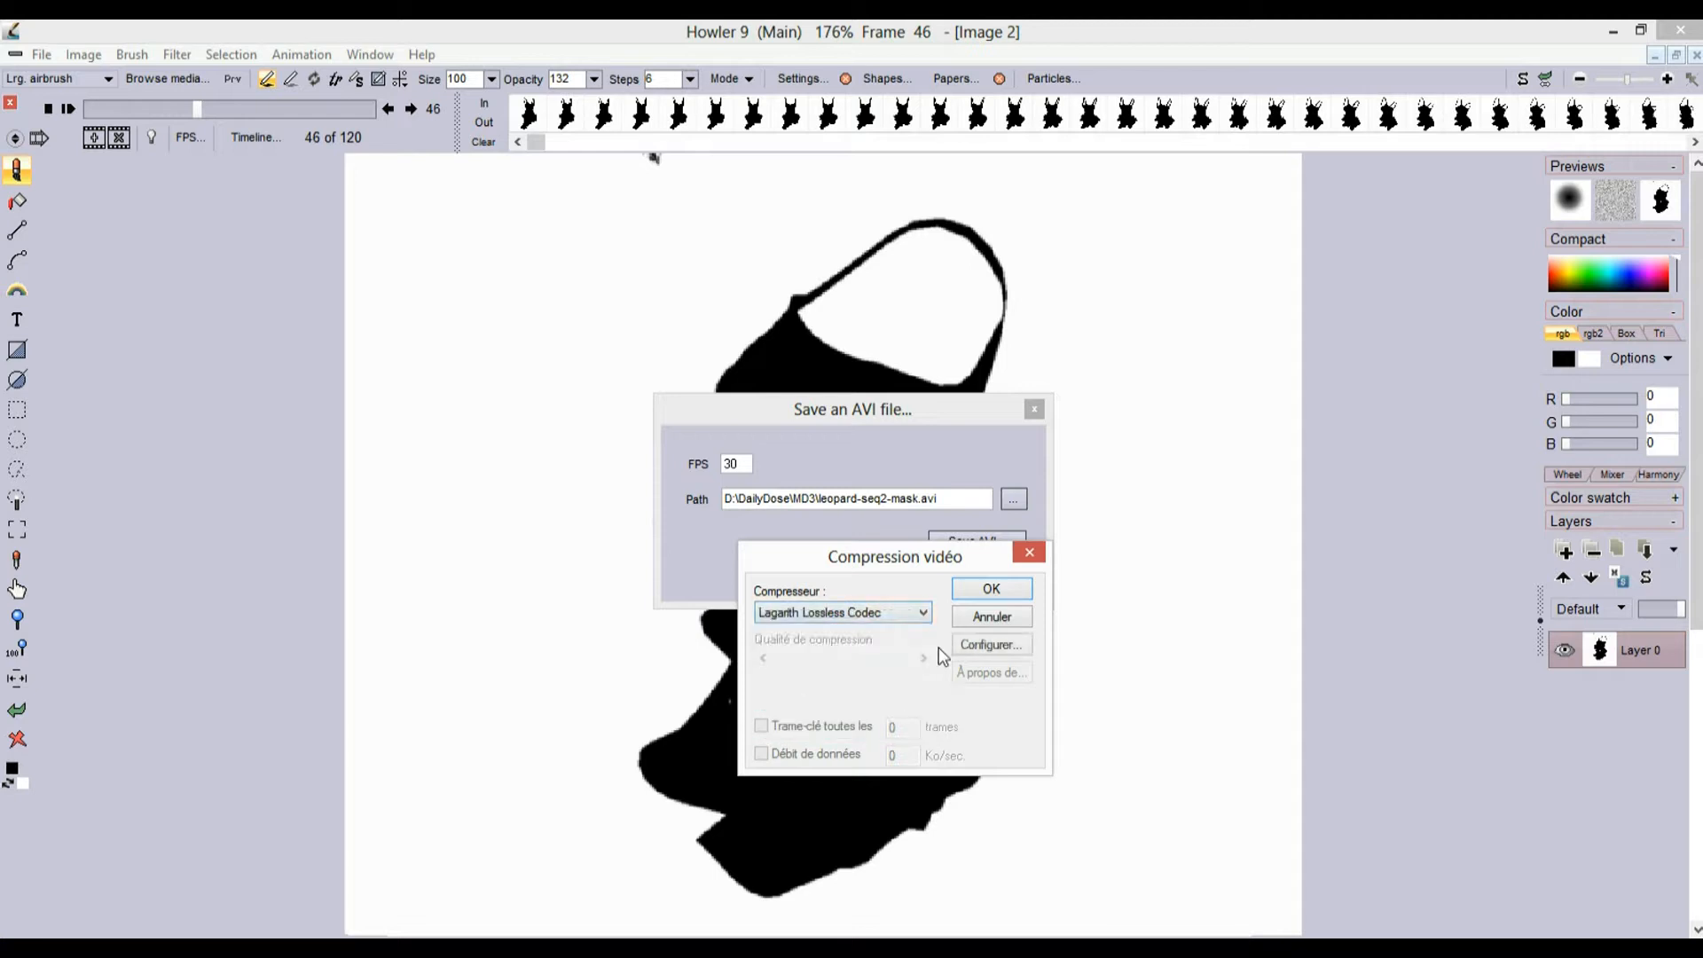
{"action": "left_click", "coordinate": [986, 588]}
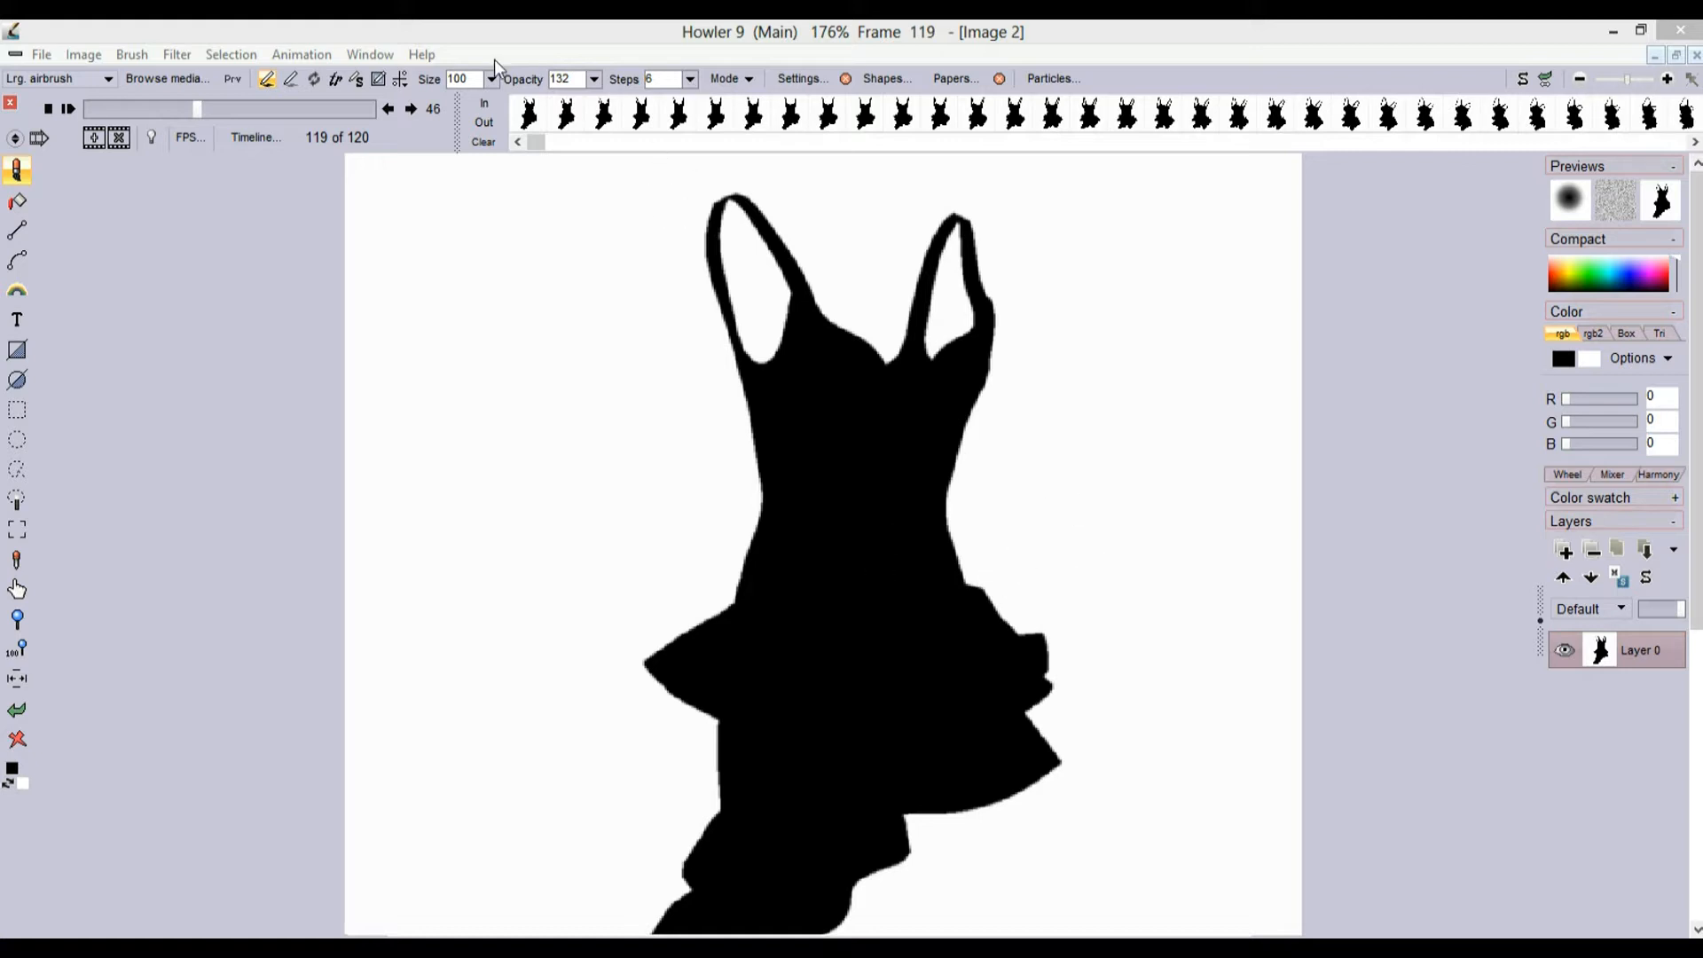
{"action": "left_click", "coordinate": [312, 55]}
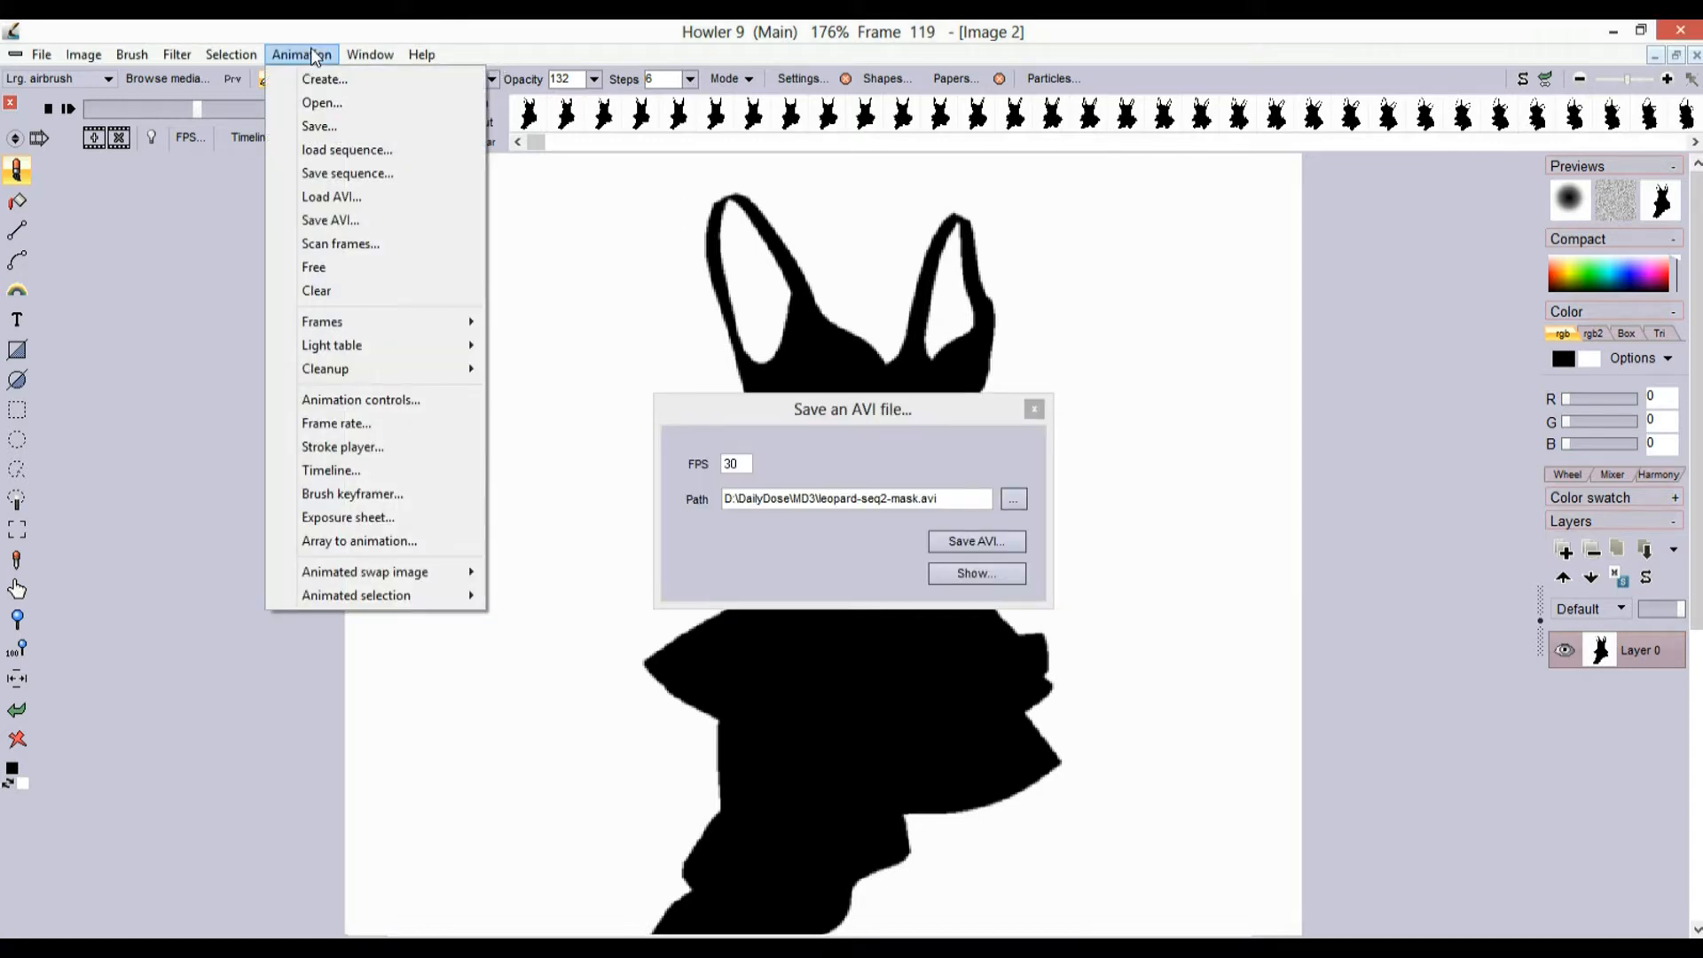
{"action": "left_click", "coordinate": [1036, 409]}
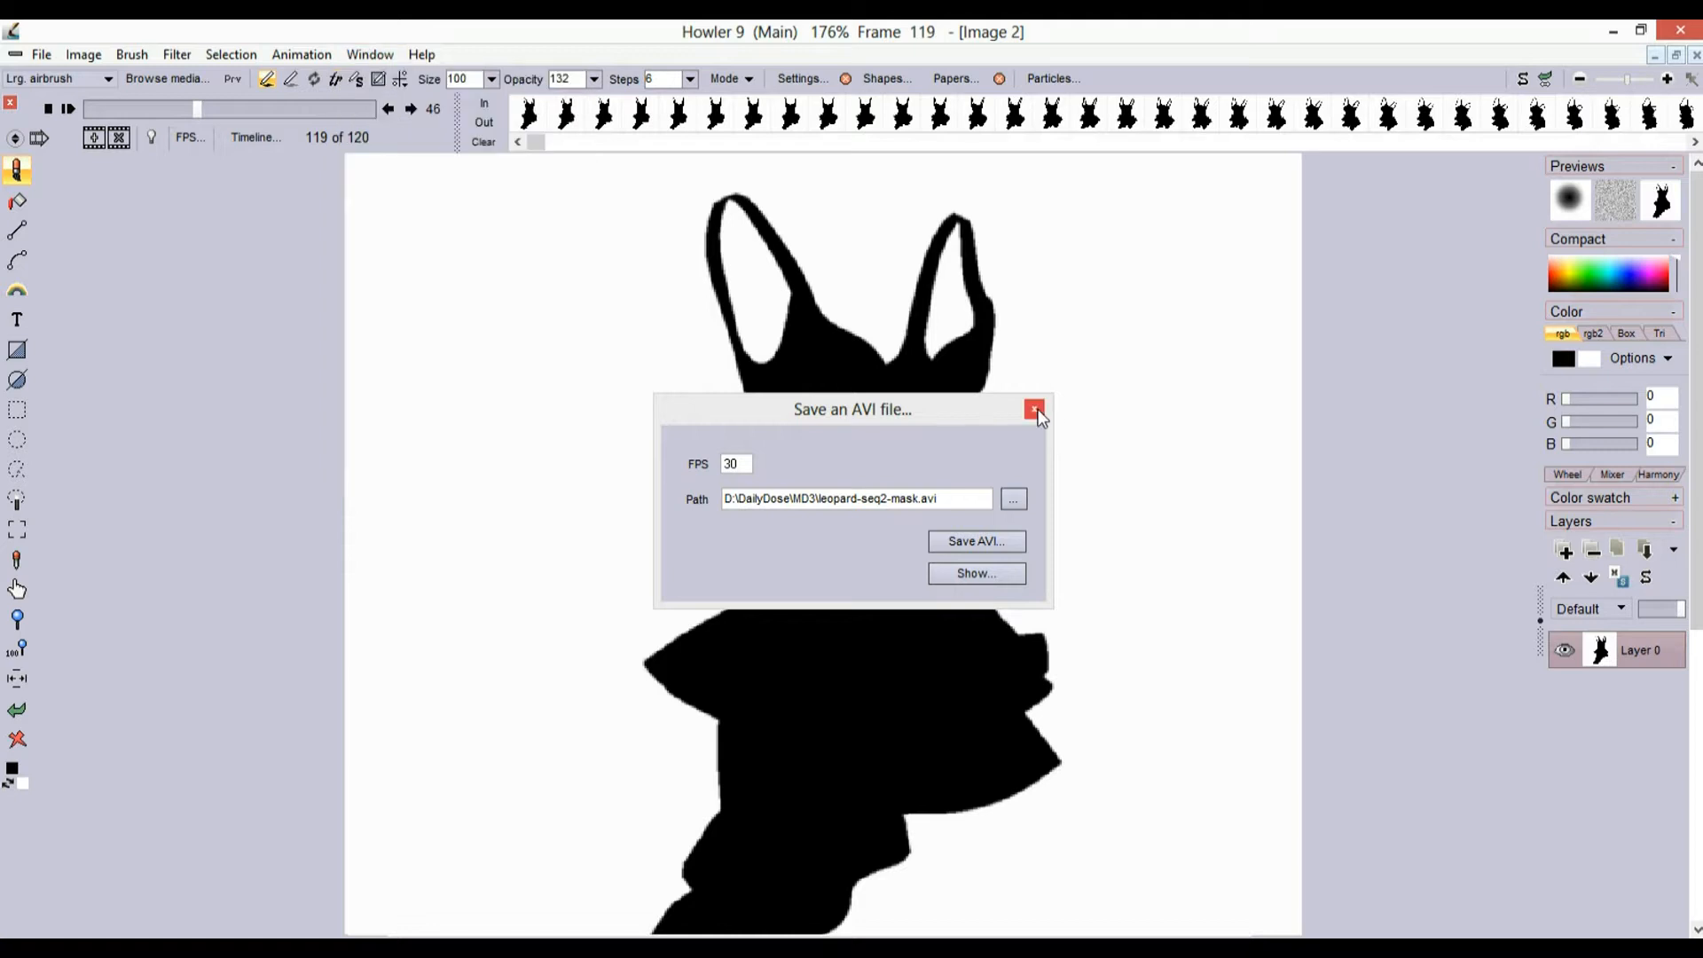
{"action": "left_click", "coordinate": [1034, 409]}
- Save the animation in the native dwa format as leopard-seq1-mask.dwa in the MD3 folder
{"action": "left_click", "coordinate": [302, 55]}
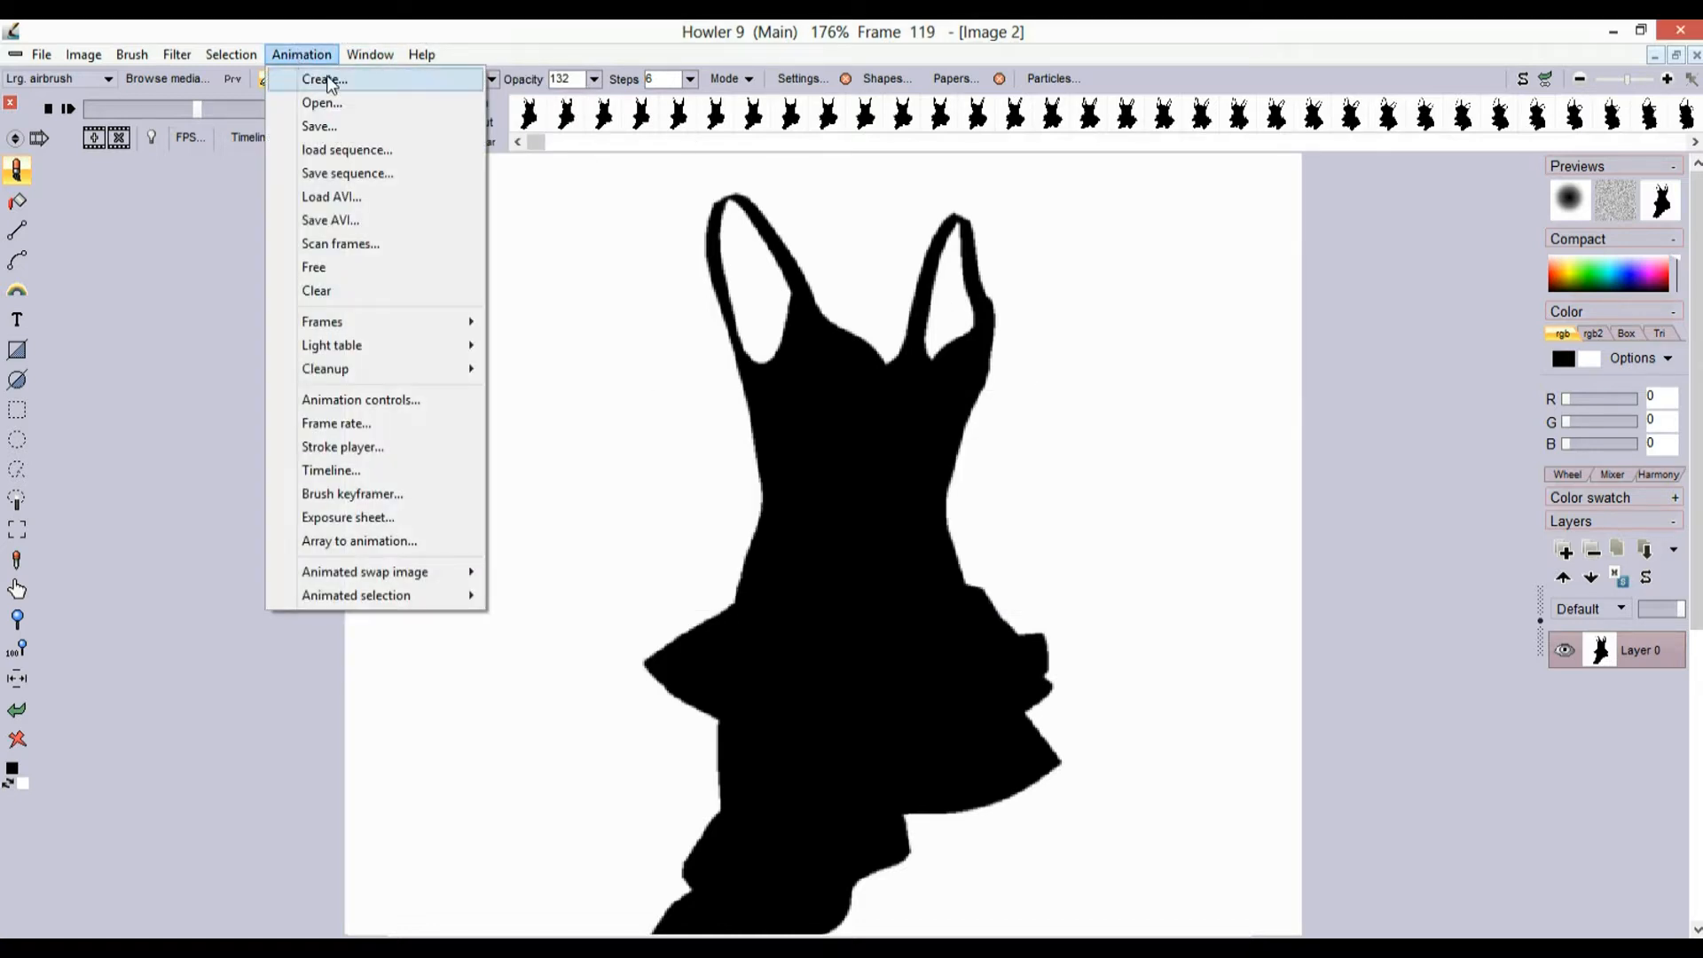
{"action": "left_click", "coordinate": [331, 125]}
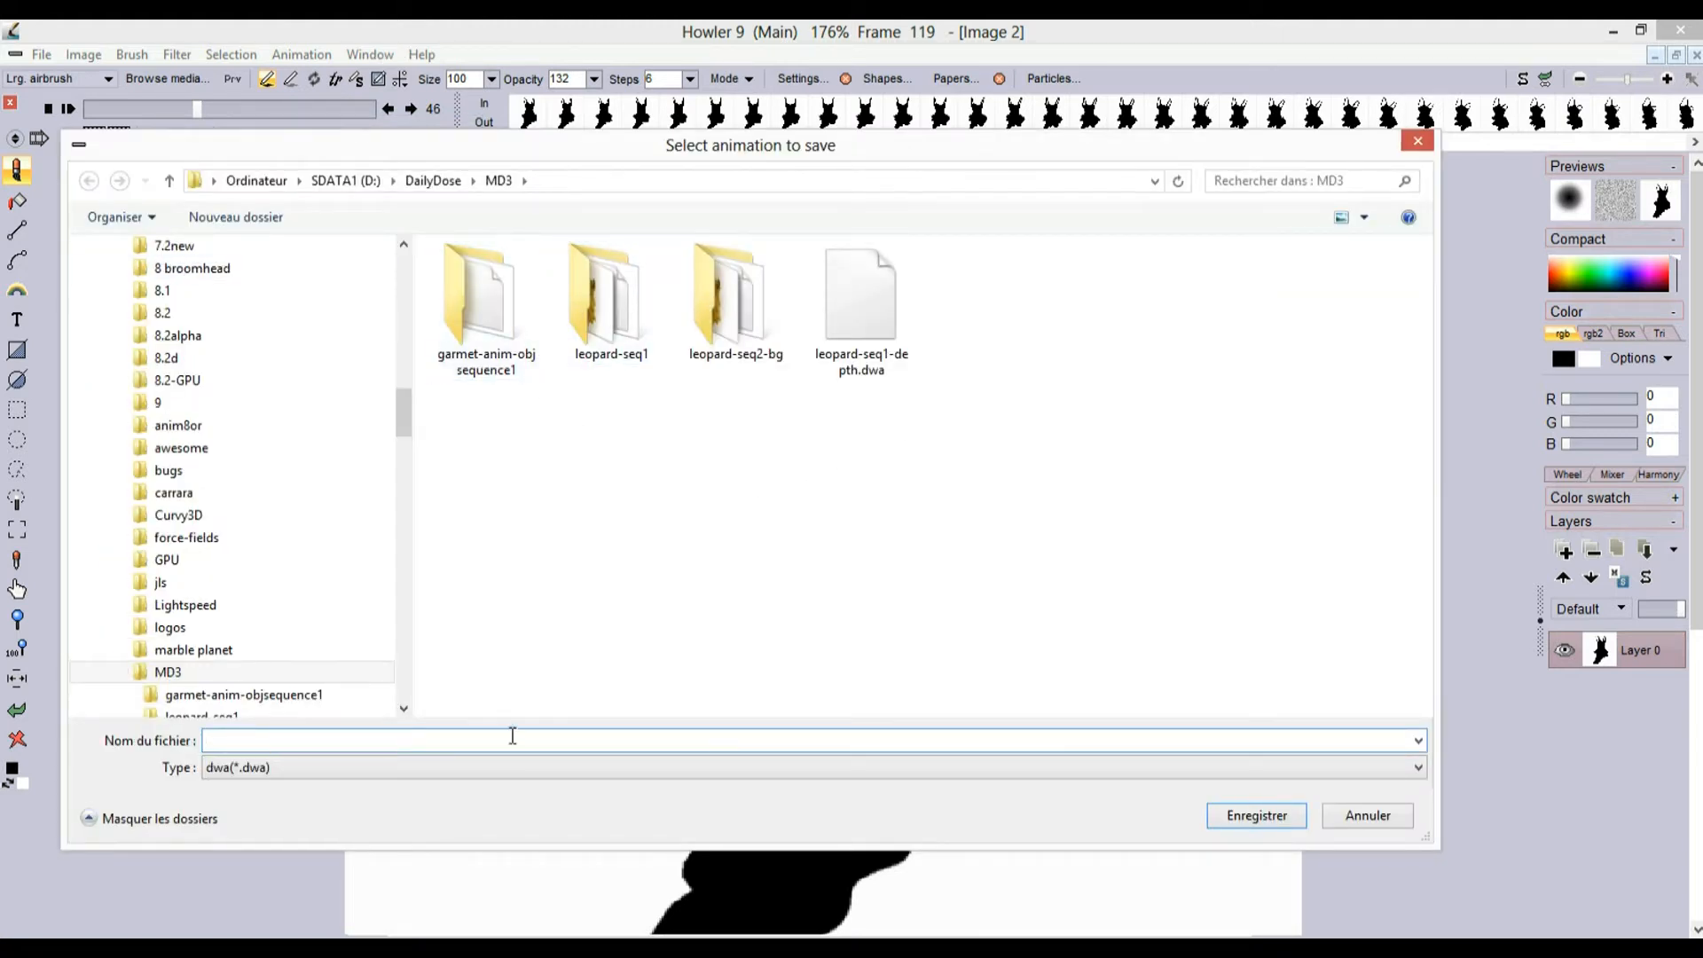
{"action": "left_click", "coordinate": [860, 306]}
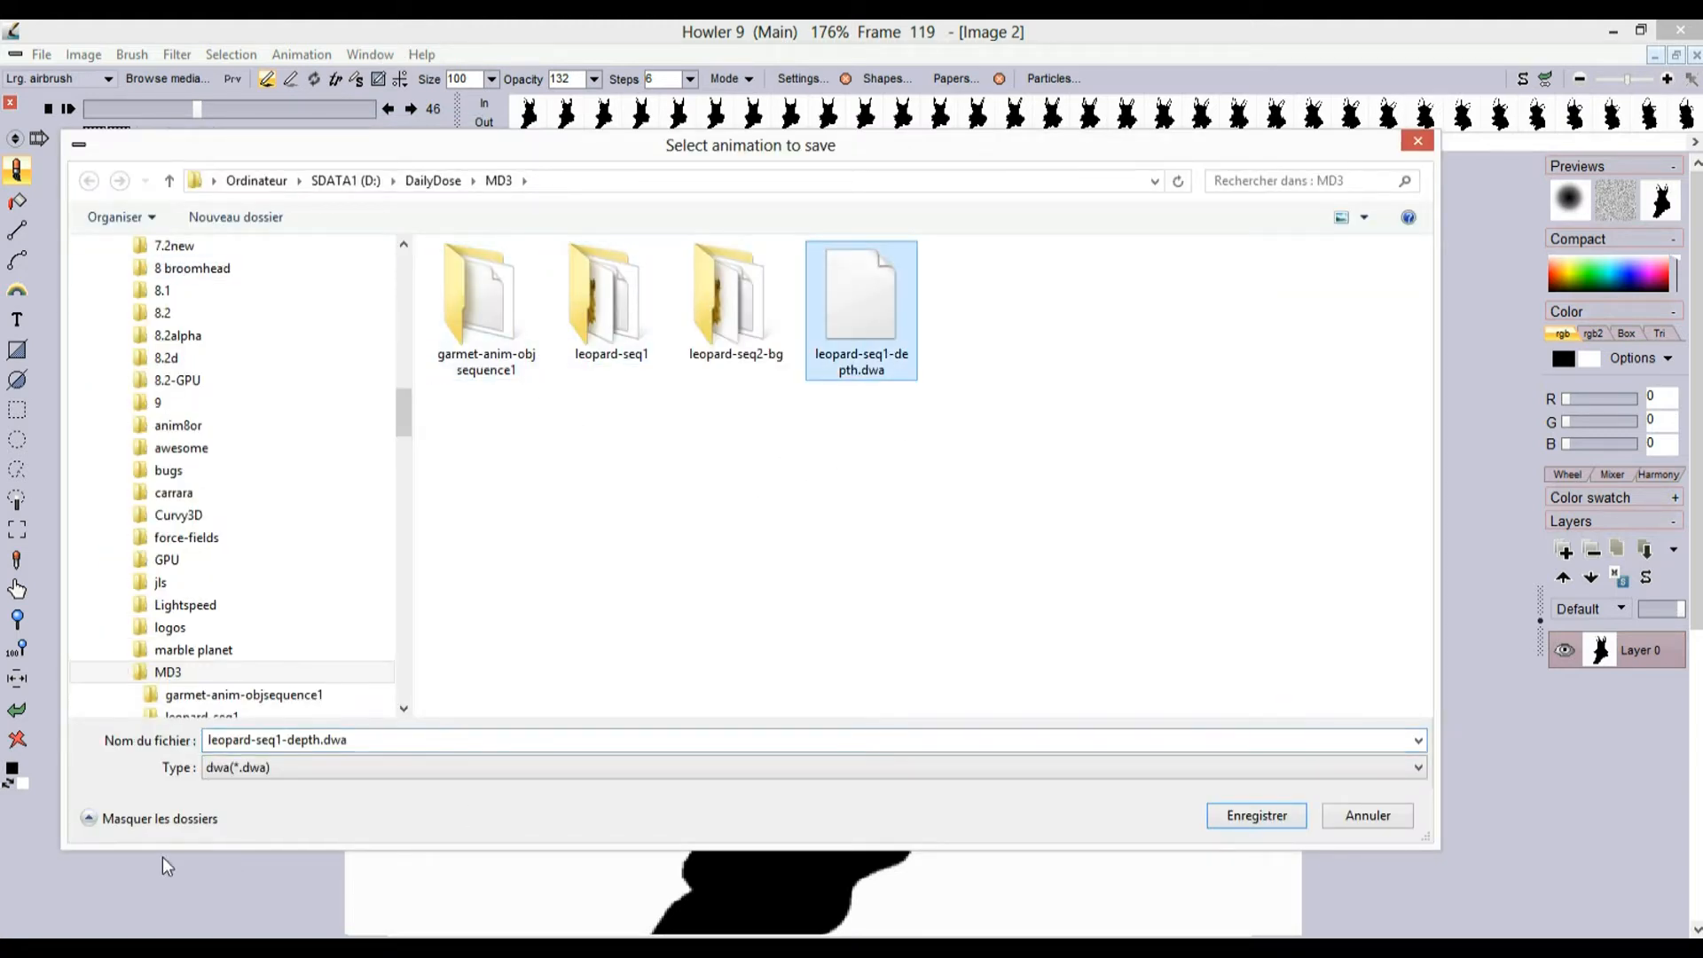
{"action": "double_click", "coordinate": [286, 739]}
{"action": "left_click", "coordinate": [319, 741]}
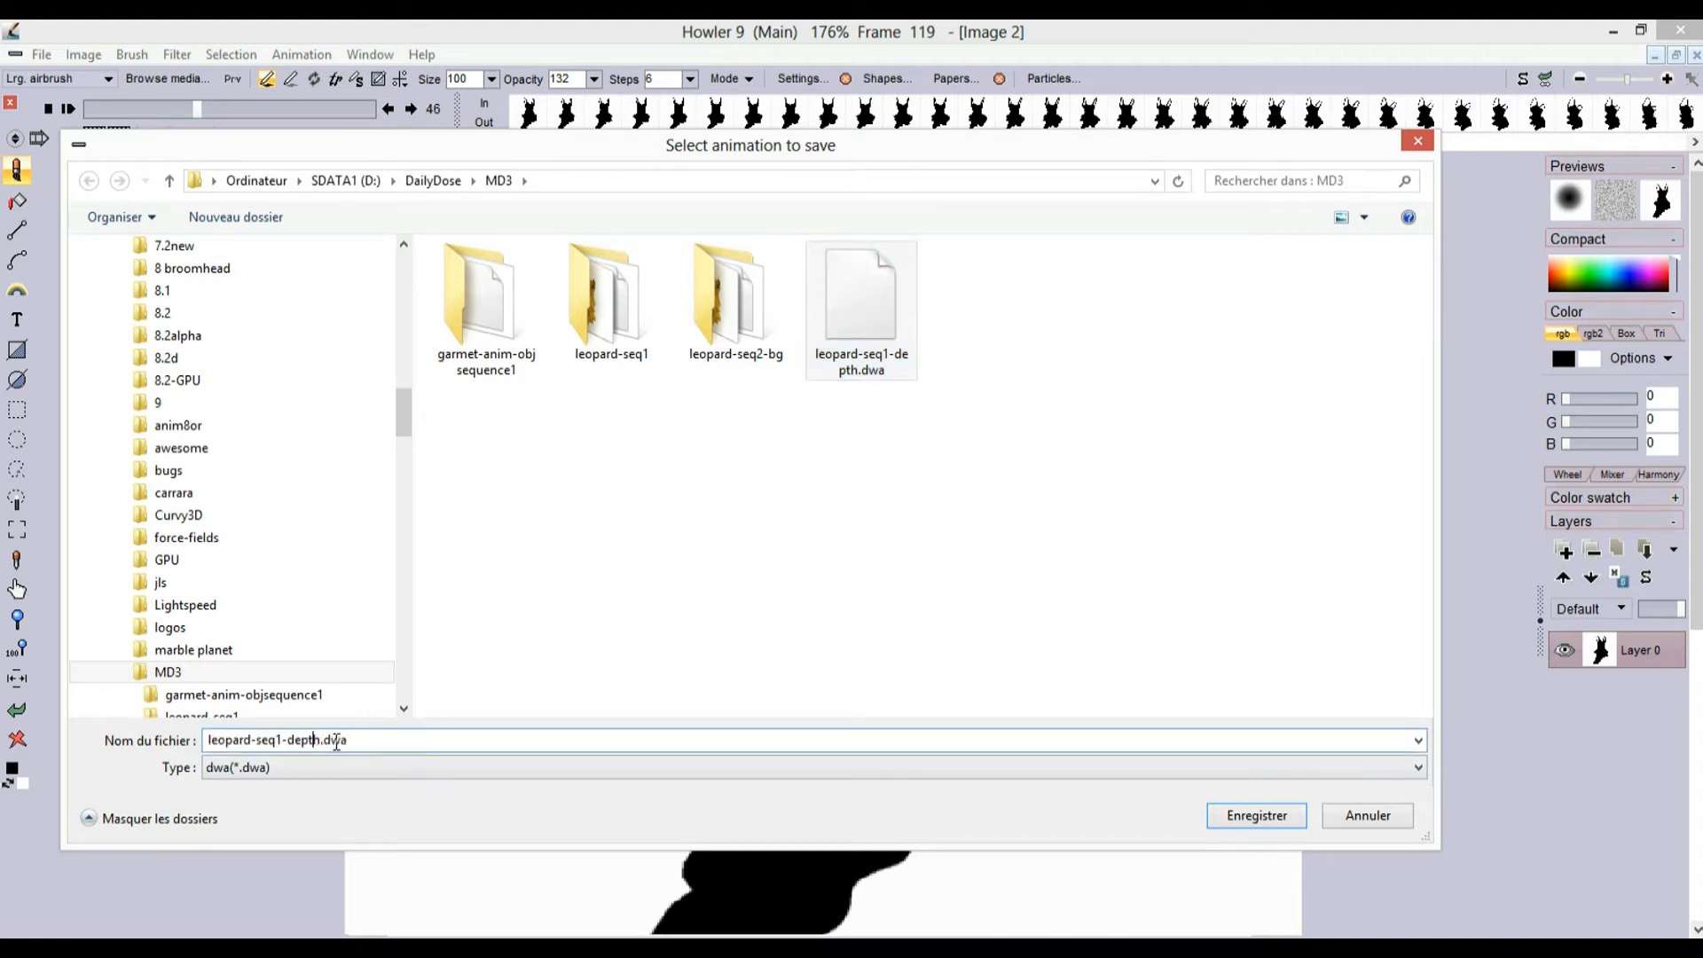
{"action": "key", "text": "BackSpace"}
{"action": "key", "text": "BackSpace"}
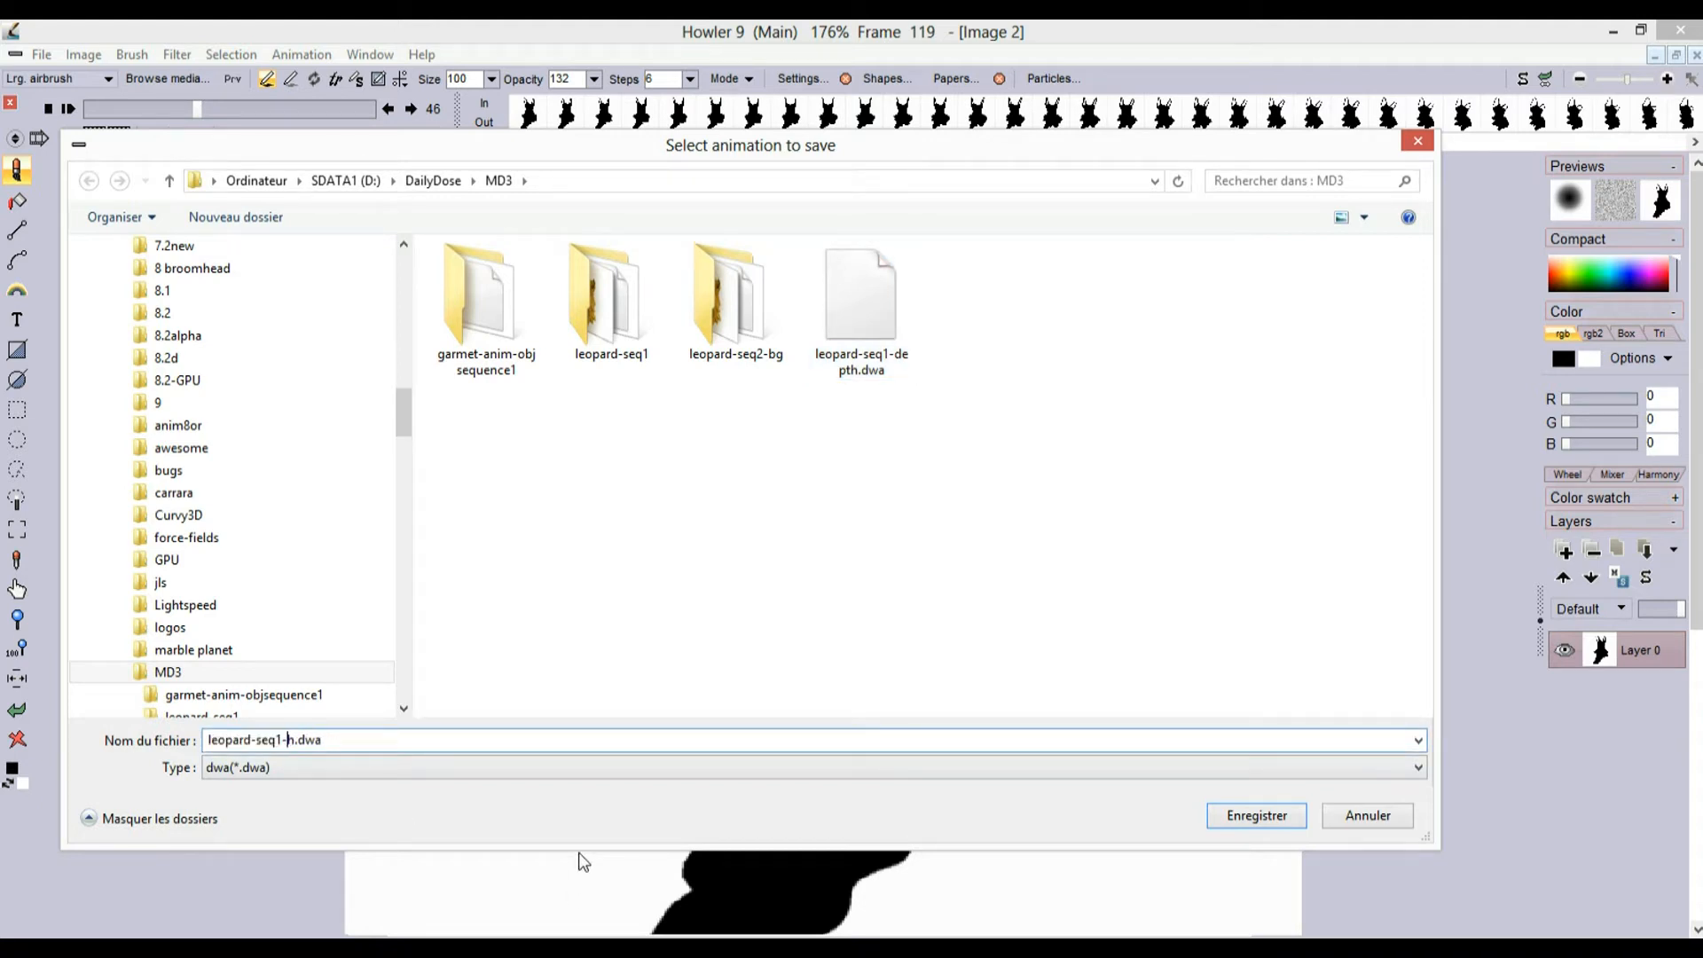
{"action": "type", "text": "mask"}
{"action": "left_click", "coordinate": [1277, 816]}
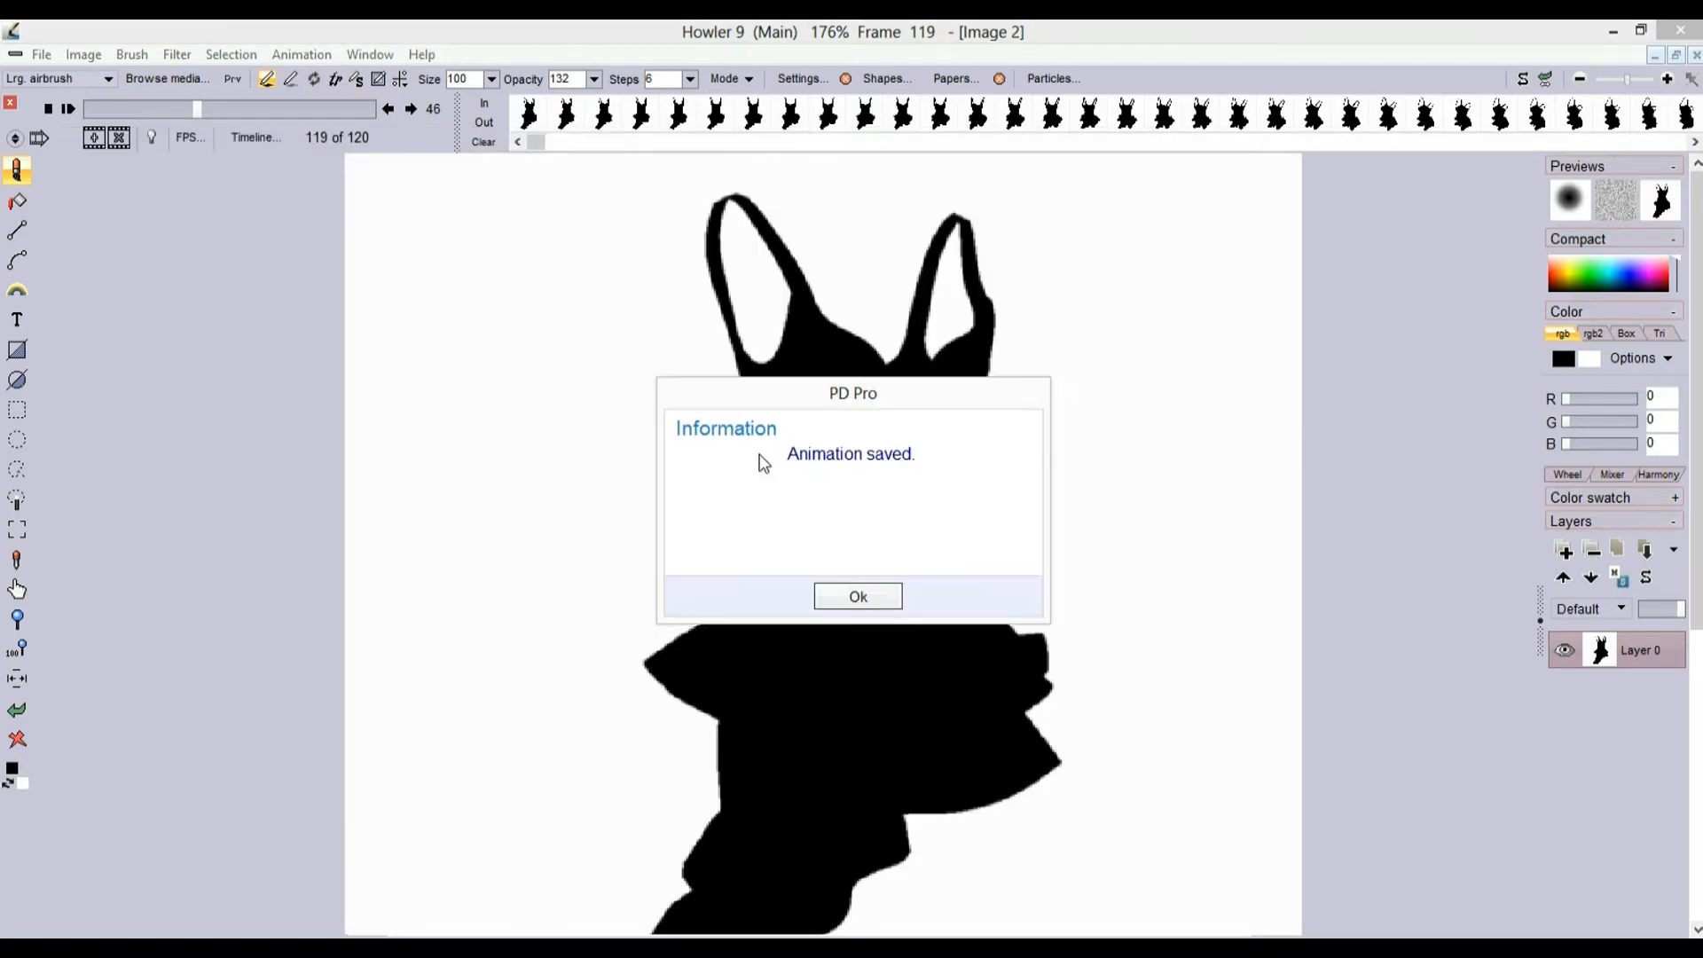
{"action": "left_click", "coordinate": [858, 596]}
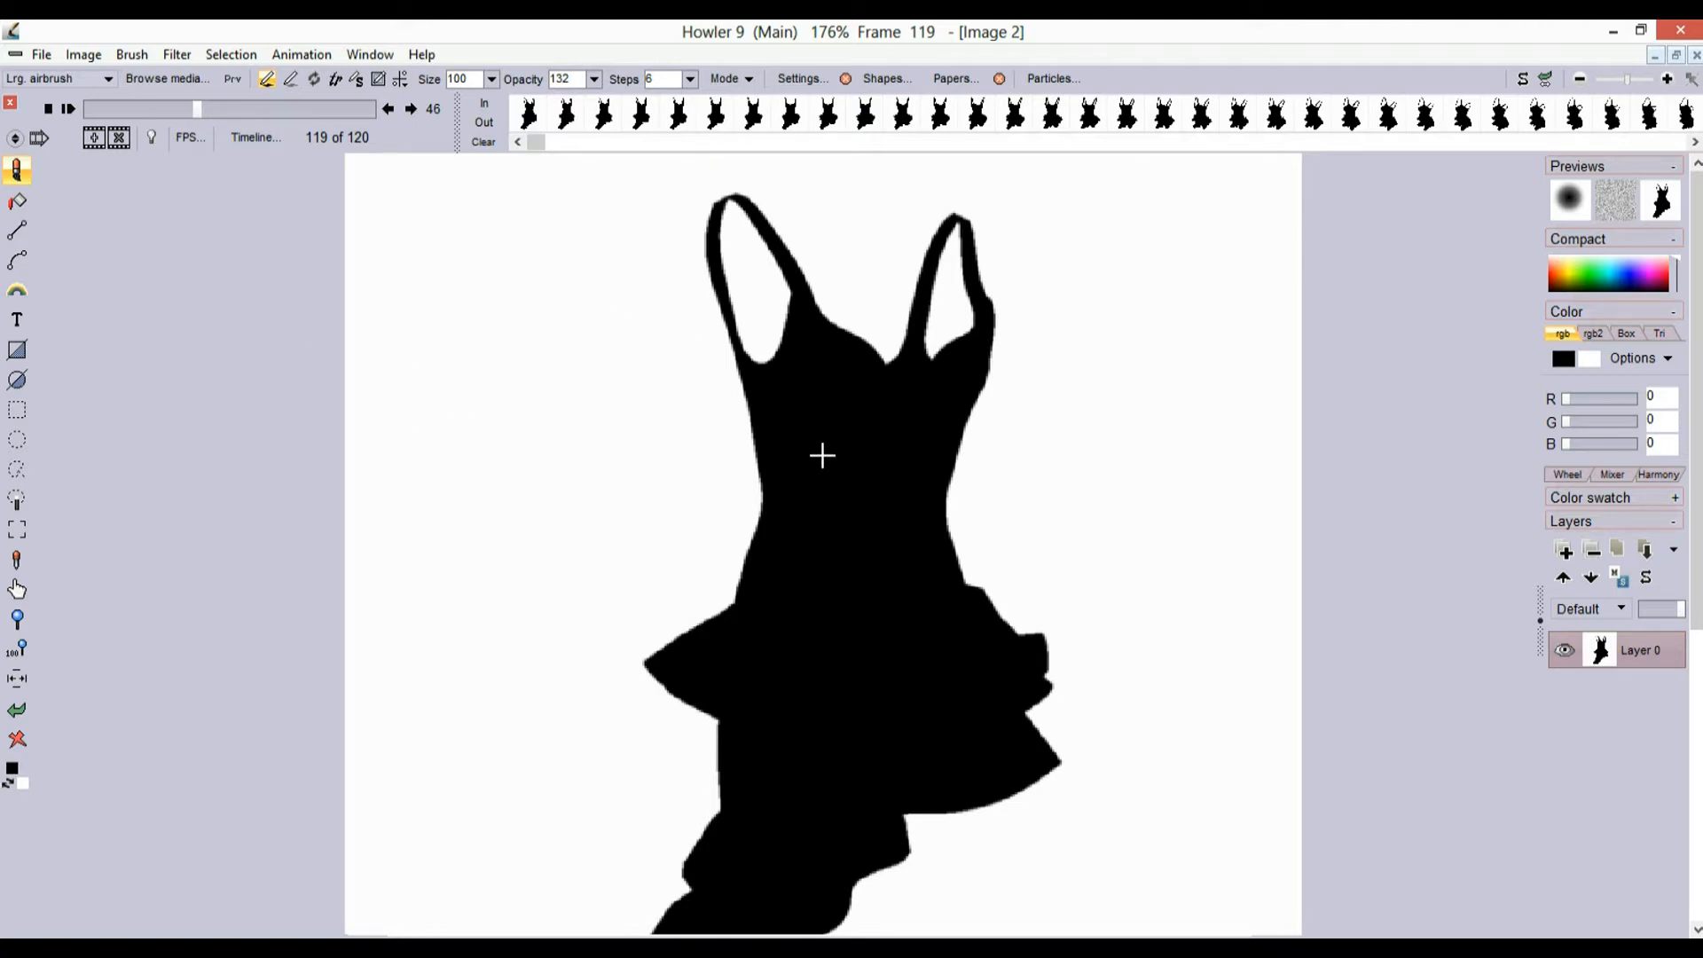
- Go to frame 3 and invert the black-and-white mask across the whole animation
{"action": "left_click_drag", "start_coordinate": [179, 113], "coordinate": [94, 93]}
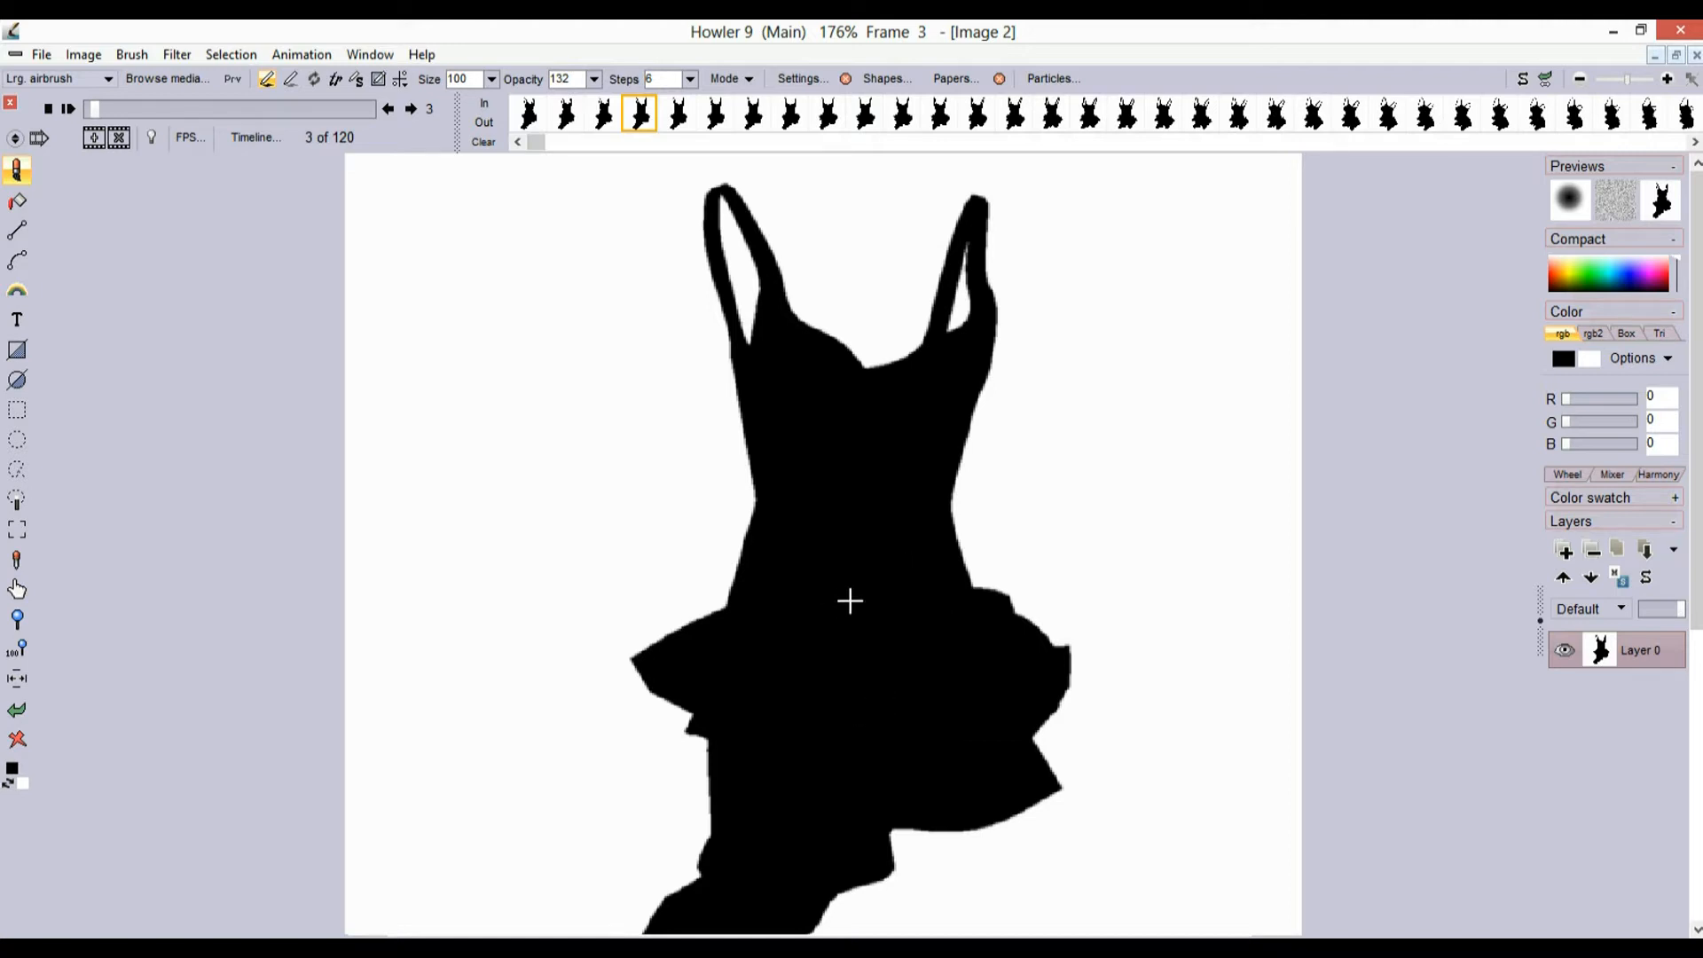
{"action": "left_click", "coordinate": [84, 55]}
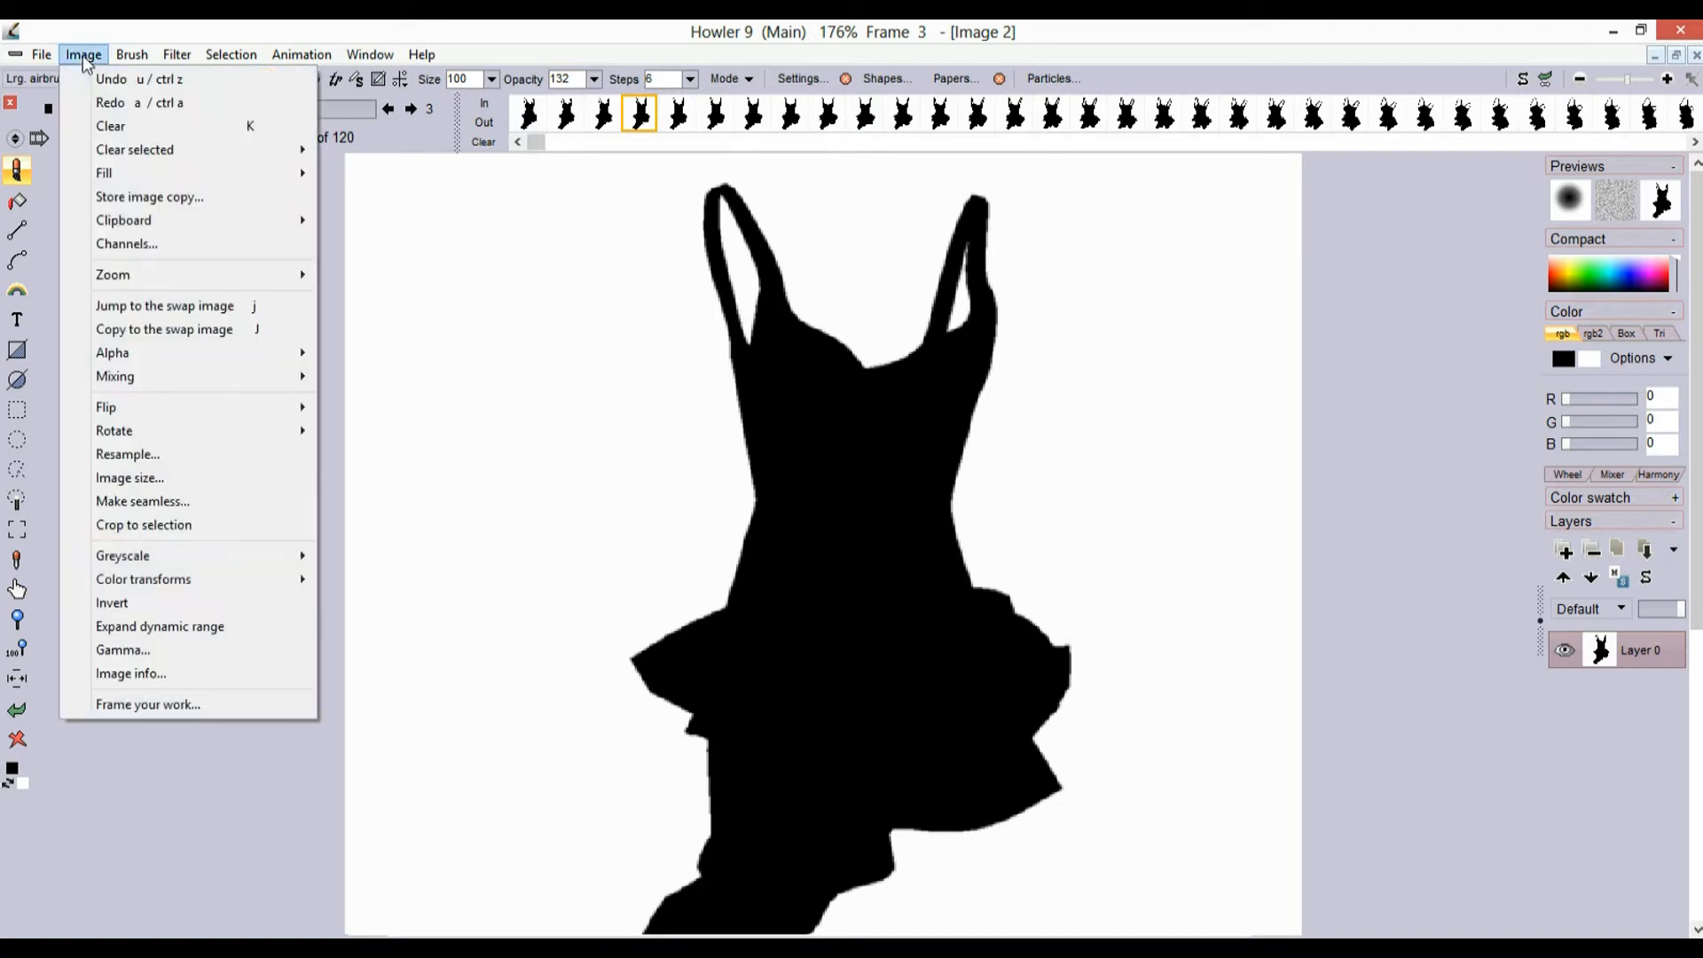
{"action": "left_click", "coordinate": [124, 610]}
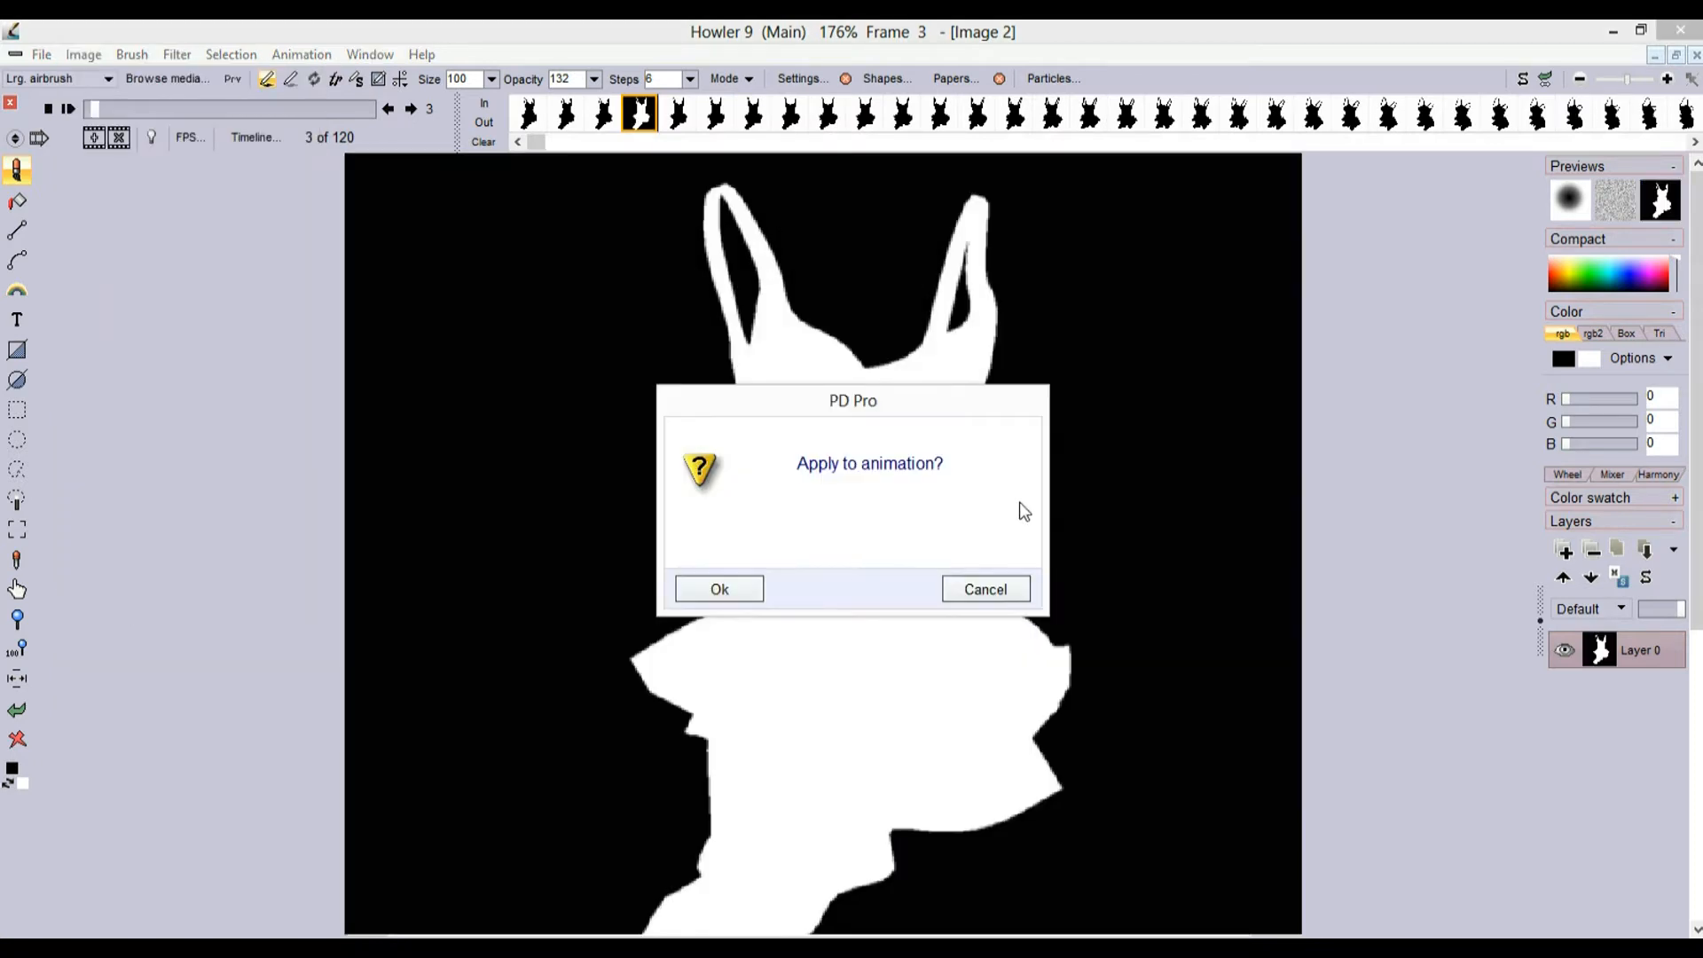
{"action": "left_click", "coordinate": [727, 590]}
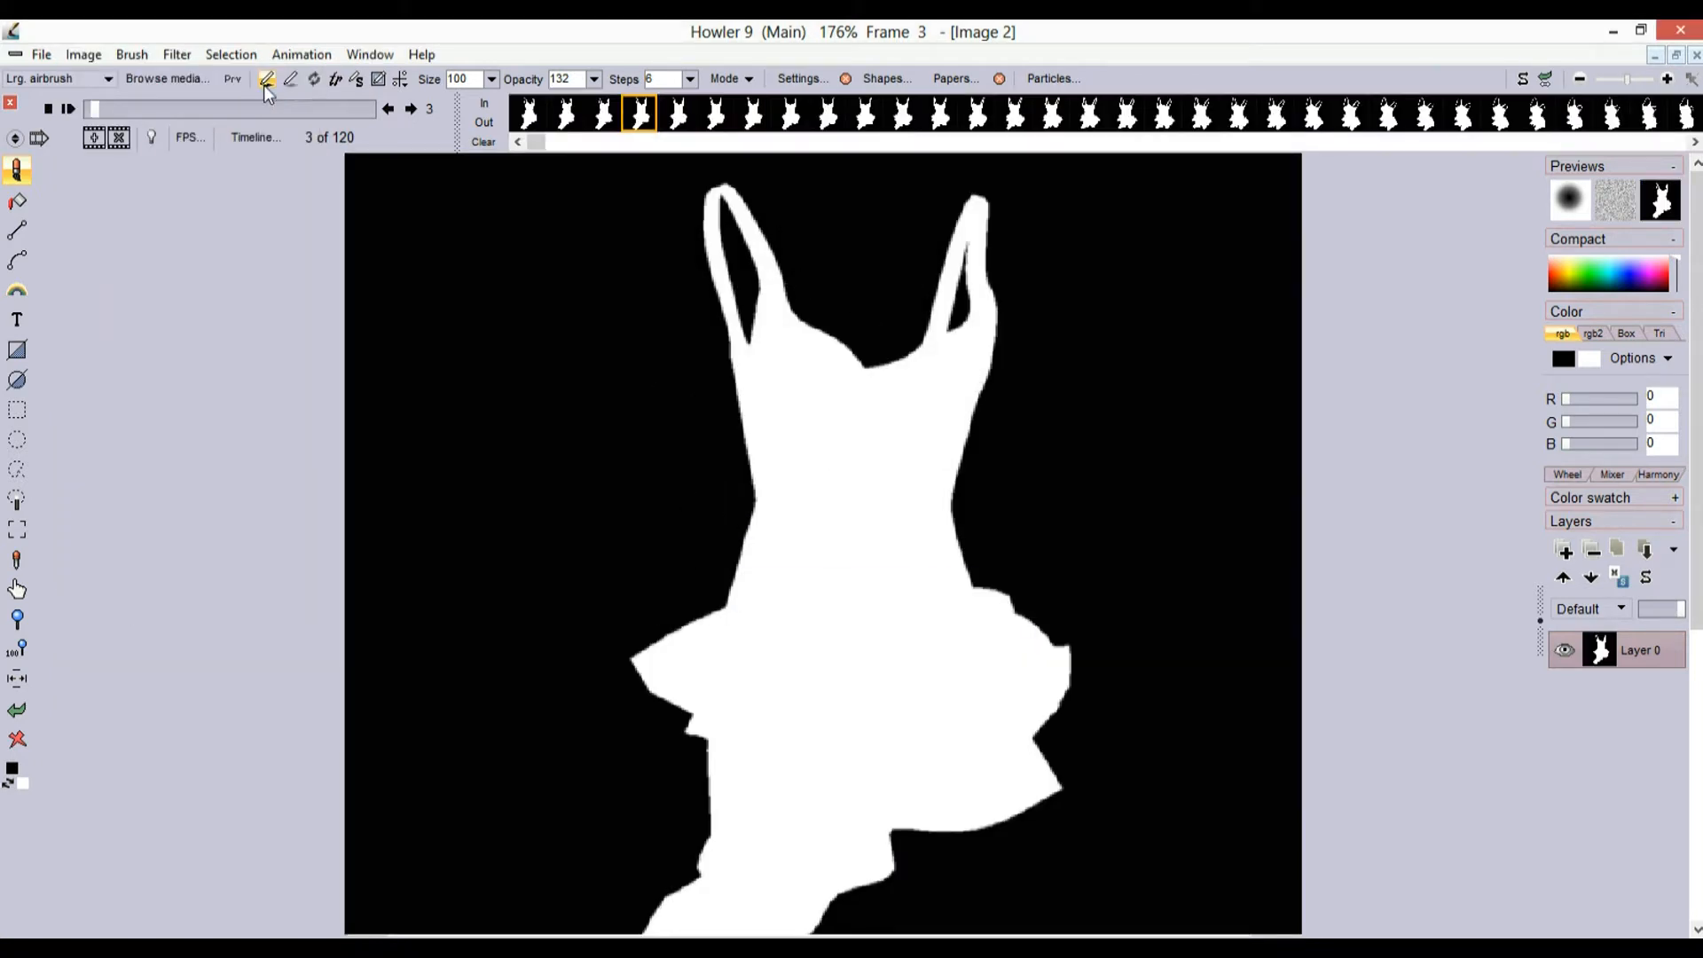
- Start saving the inverted animation and rename the existing leopard-seq1-mask.dwa file to leopard-seq2-mask.dwa
{"action": "left_click", "coordinate": [307, 53]}
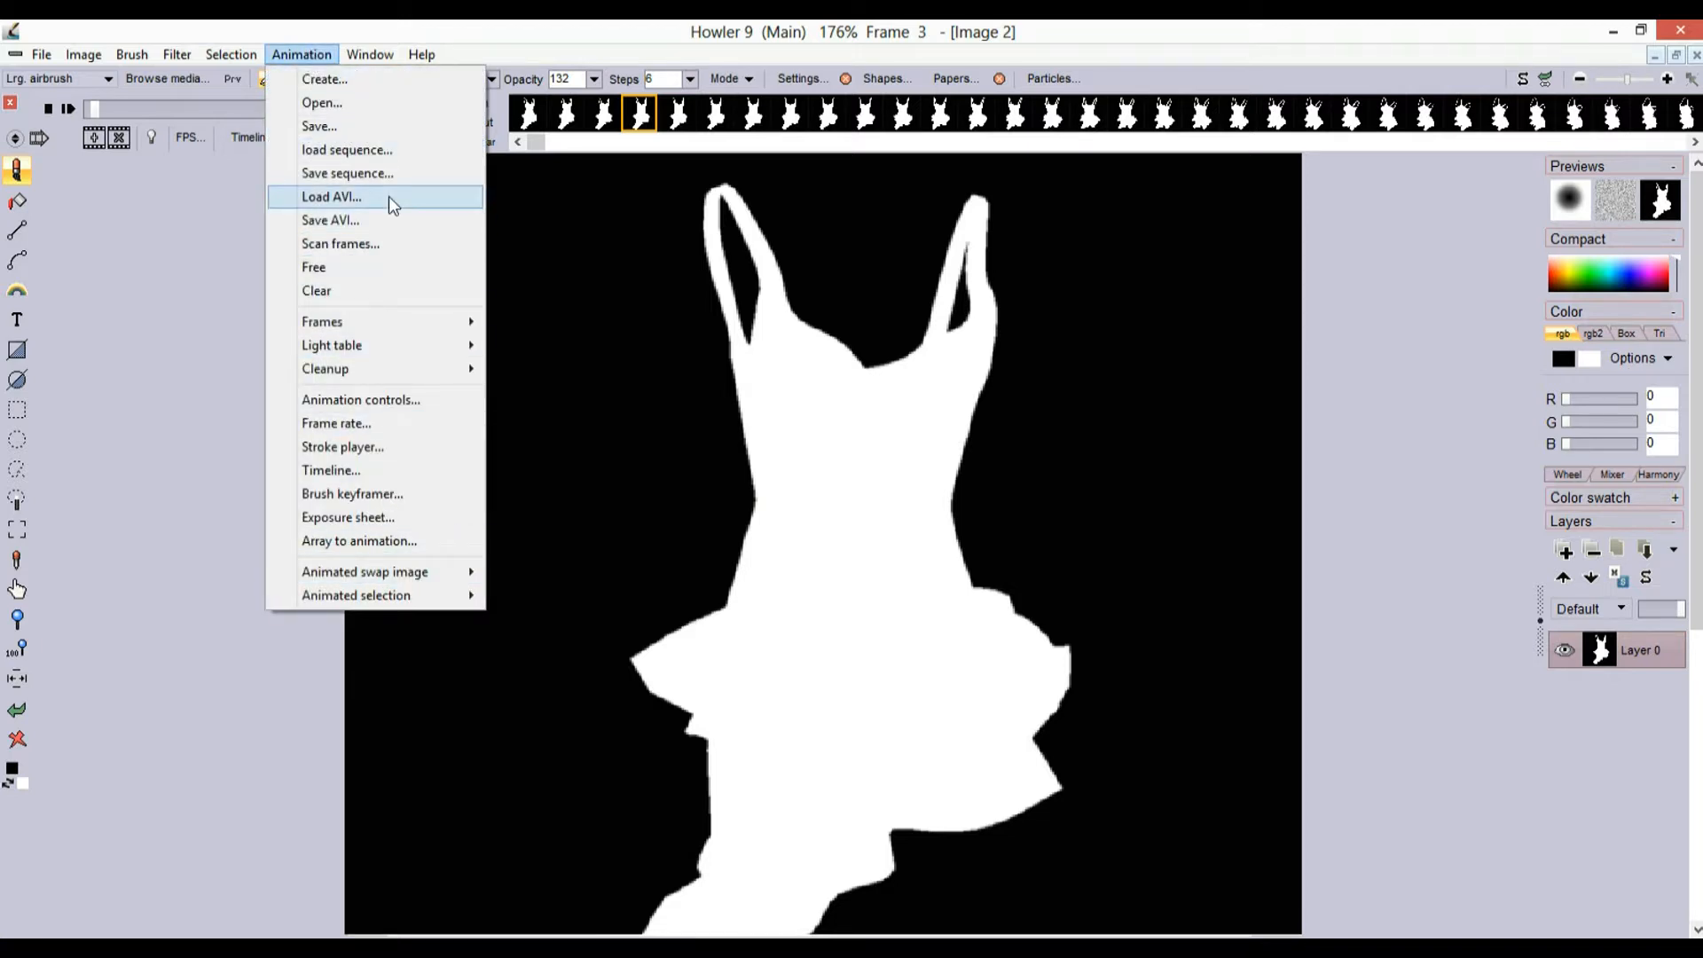
{"action": "left_click", "coordinate": [363, 128]}
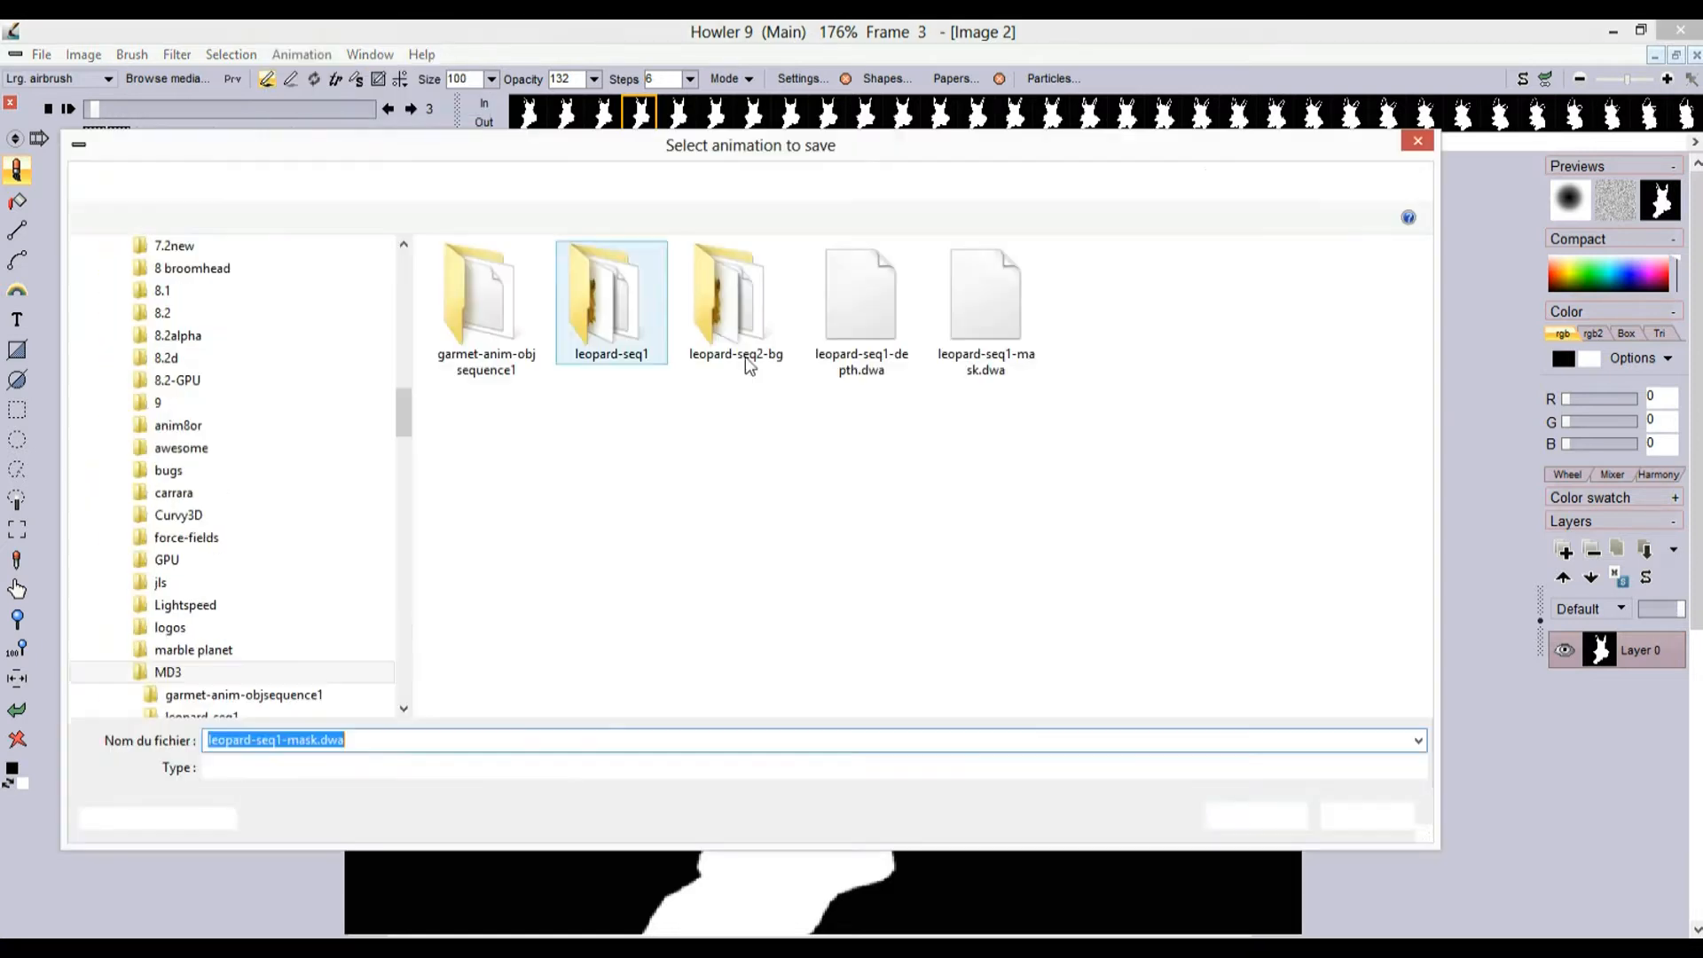
{"action": "left_click", "coordinate": [1000, 369]}
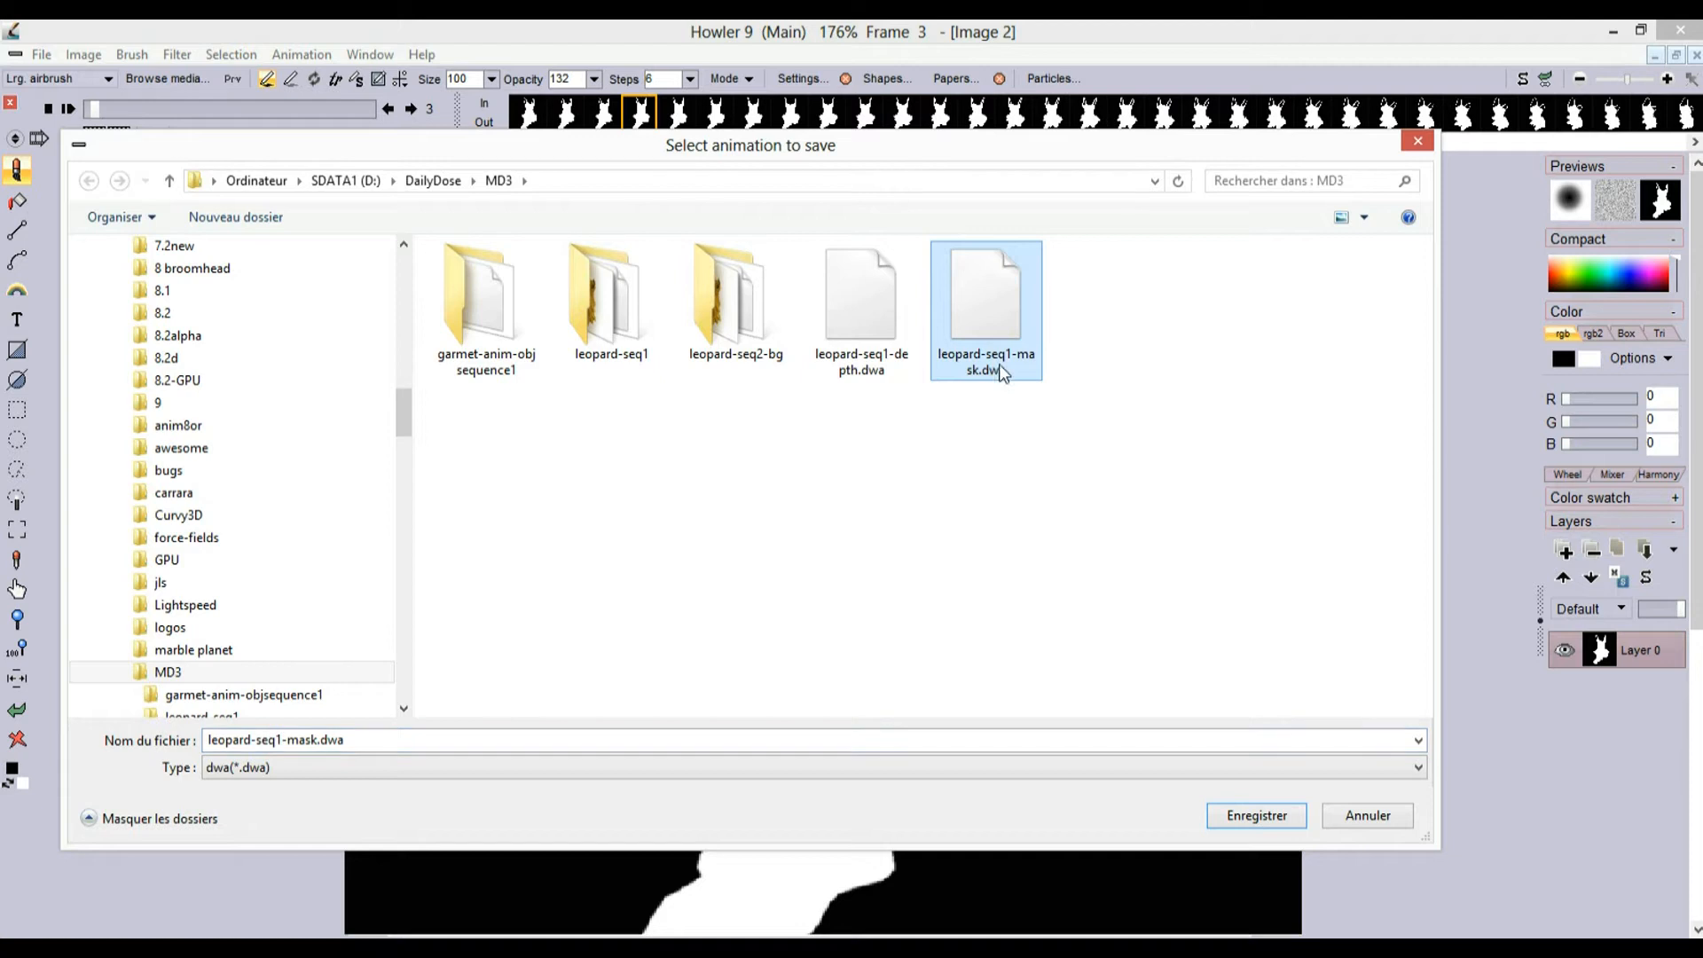
{"action": "left_click", "coordinate": [1007, 360]}
{"action": "left_click", "coordinate": [1009, 358]}
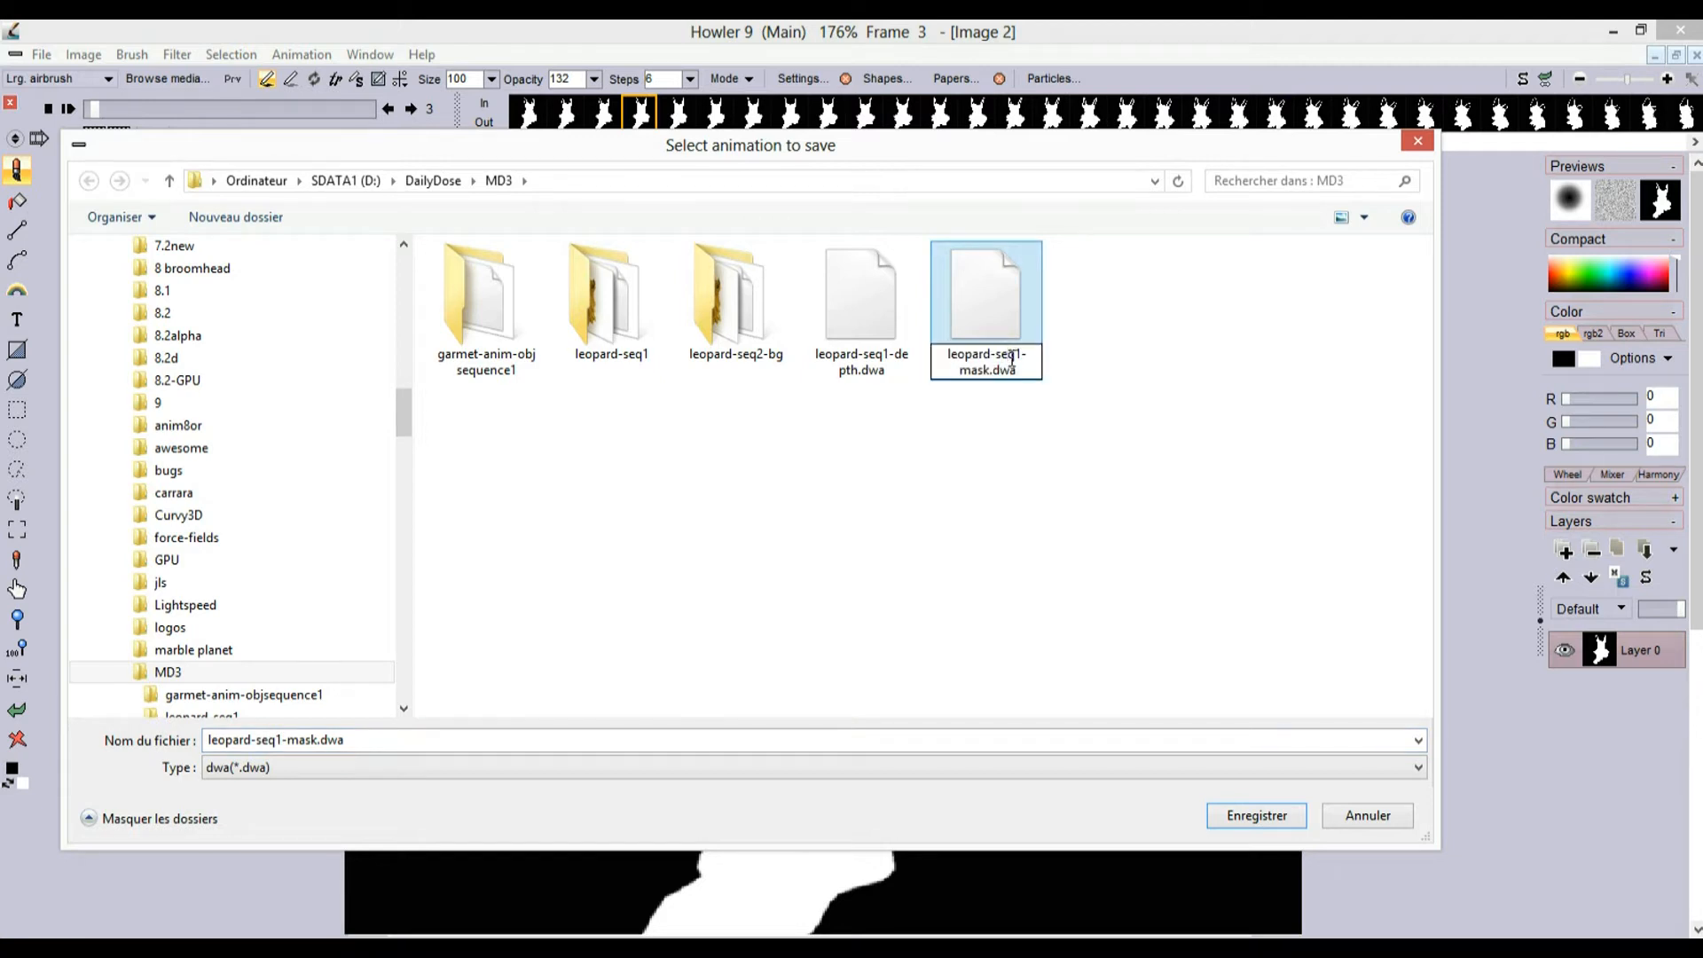
{"action": "key", "text": "BackSpace"}
{"action": "type", "text": "2"}
{"action": "key", "text": "Return"}
- Save the inverted mask animation over leopard-seq2-mask.dwa, replacing the existing file
{"action": "left_click", "coordinate": [1004, 318]}
{"action": "left_click", "coordinate": [1256, 815]}
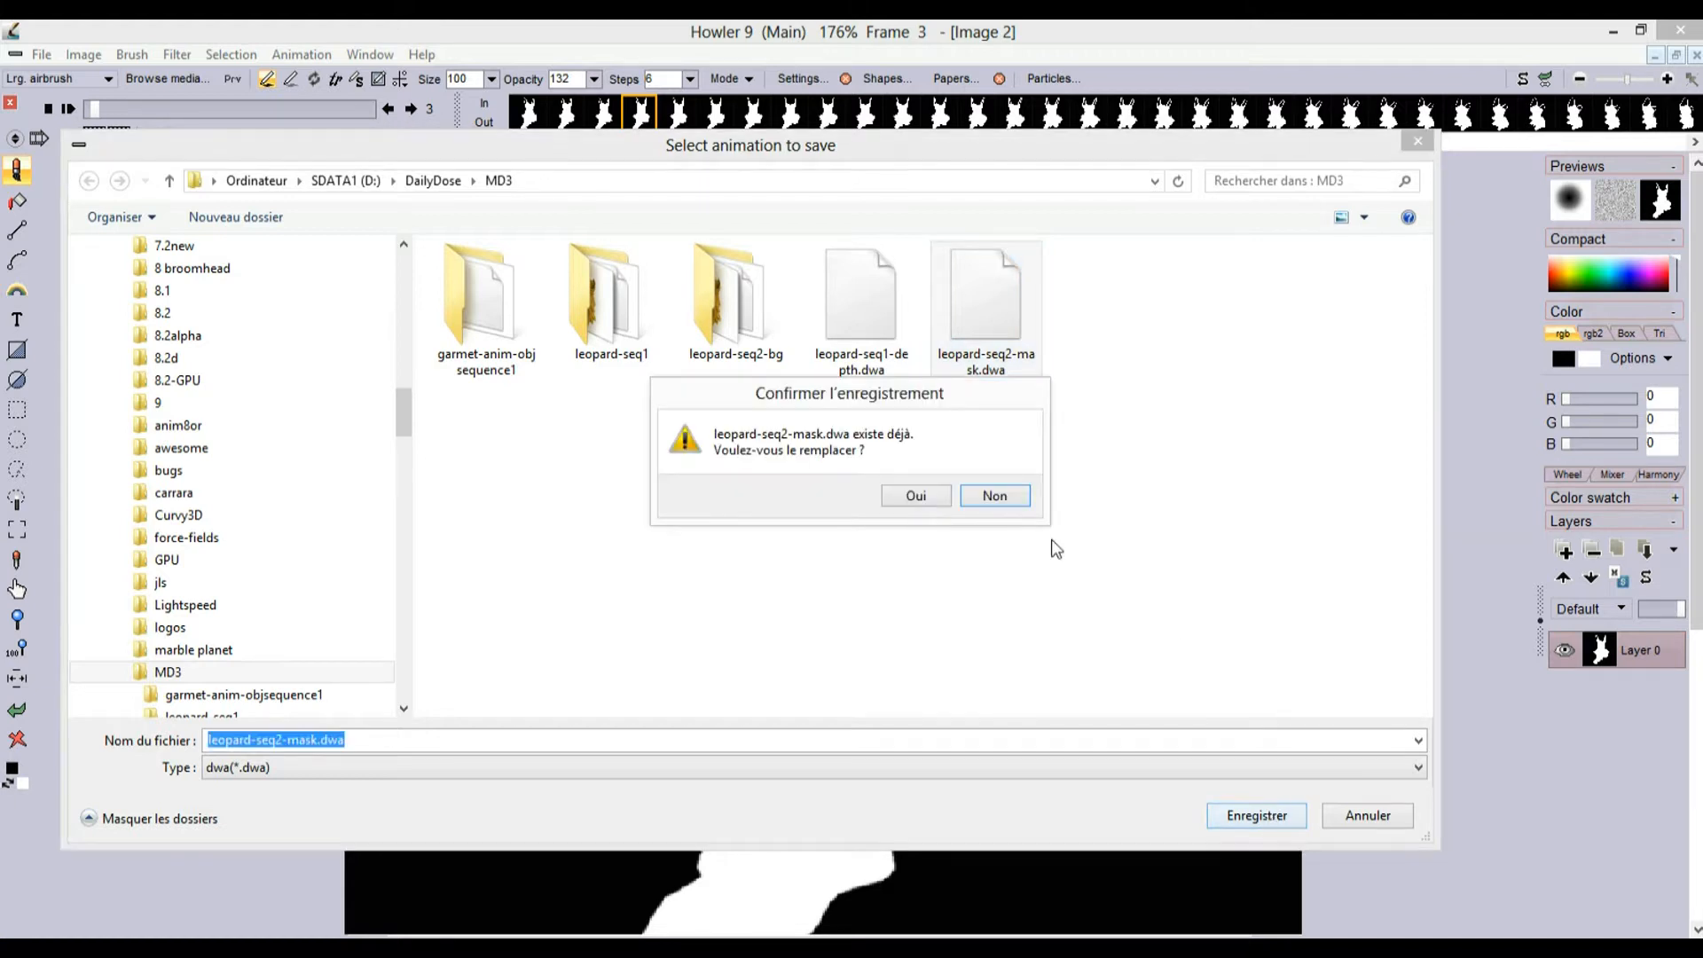
{"action": "left_click", "coordinate": [922, 504]}
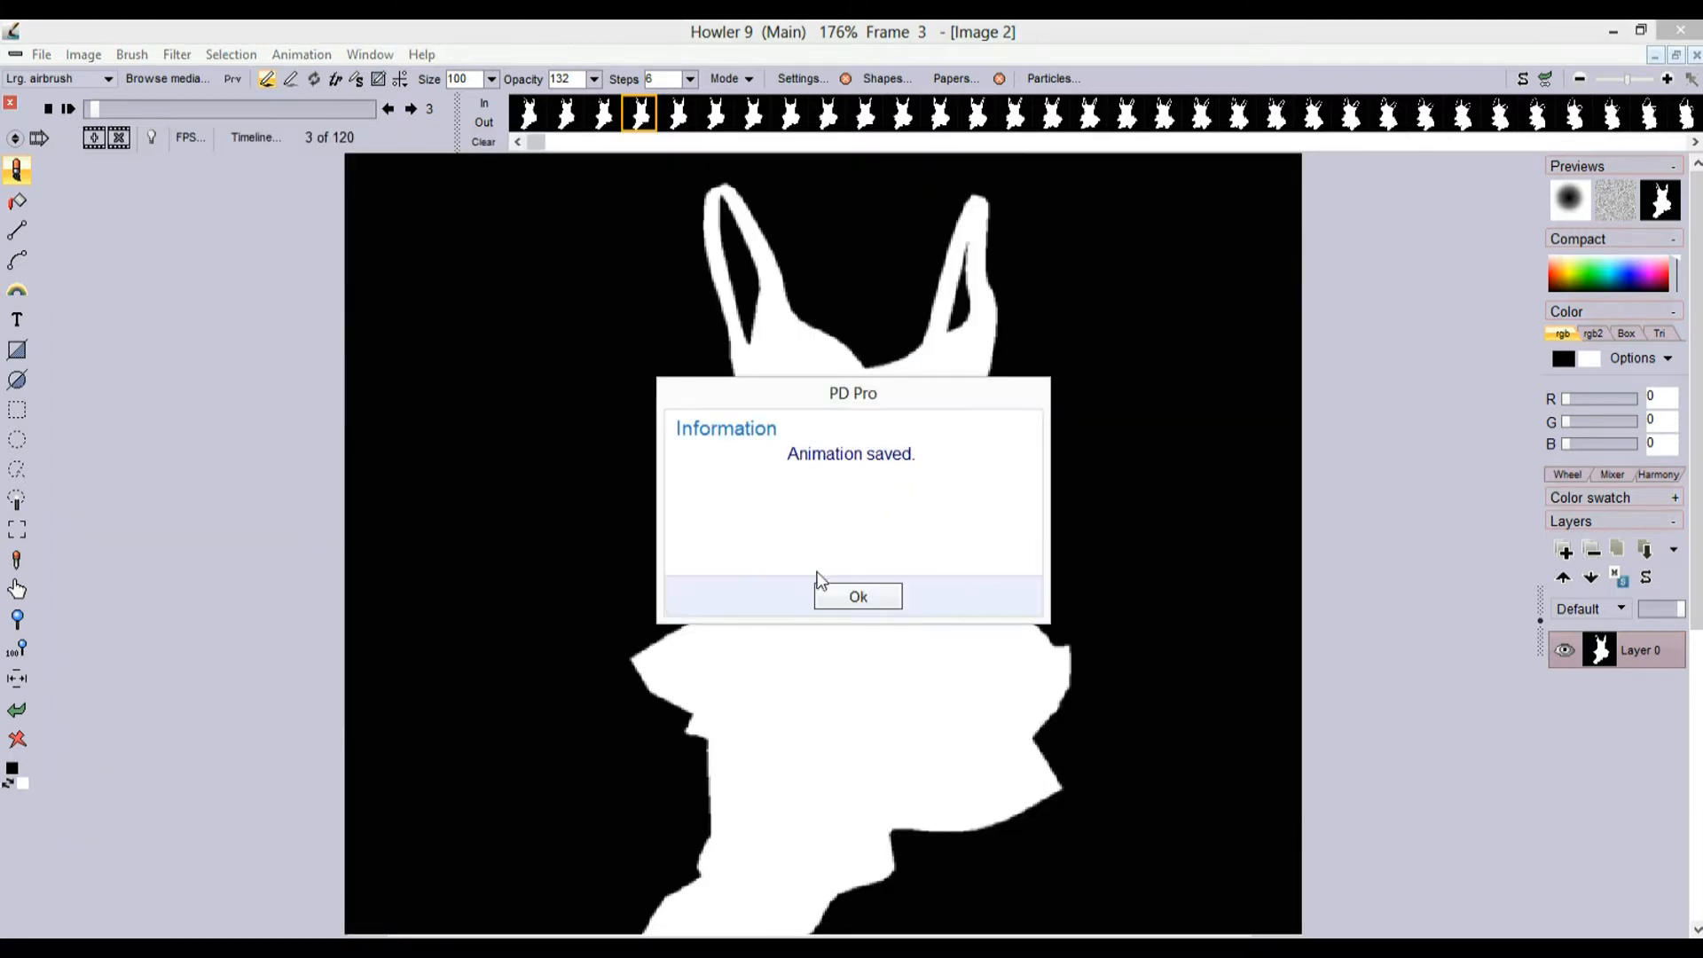
{"action": "left_click", "coordinate": [857, 596]}
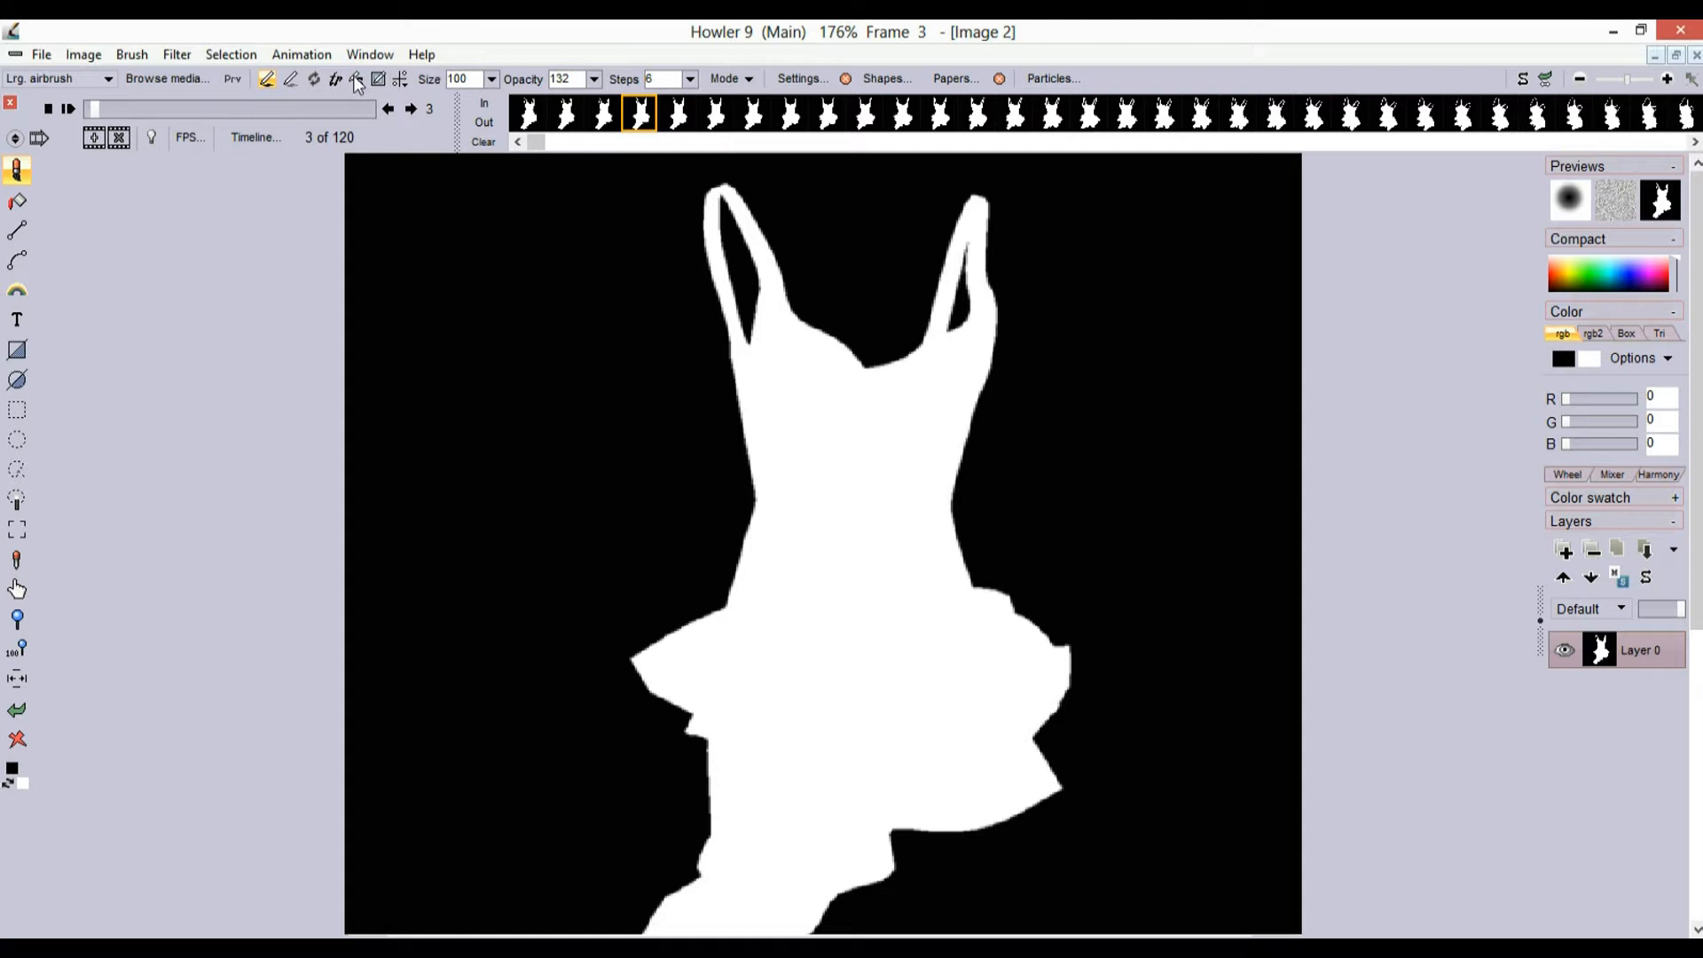
- Load the image sequence bgseq000.png to bgseq119.png from the leopard-seq2-bg folder, replacing the current animation
{"action": "left_click", "coordinate": [321, 58]}
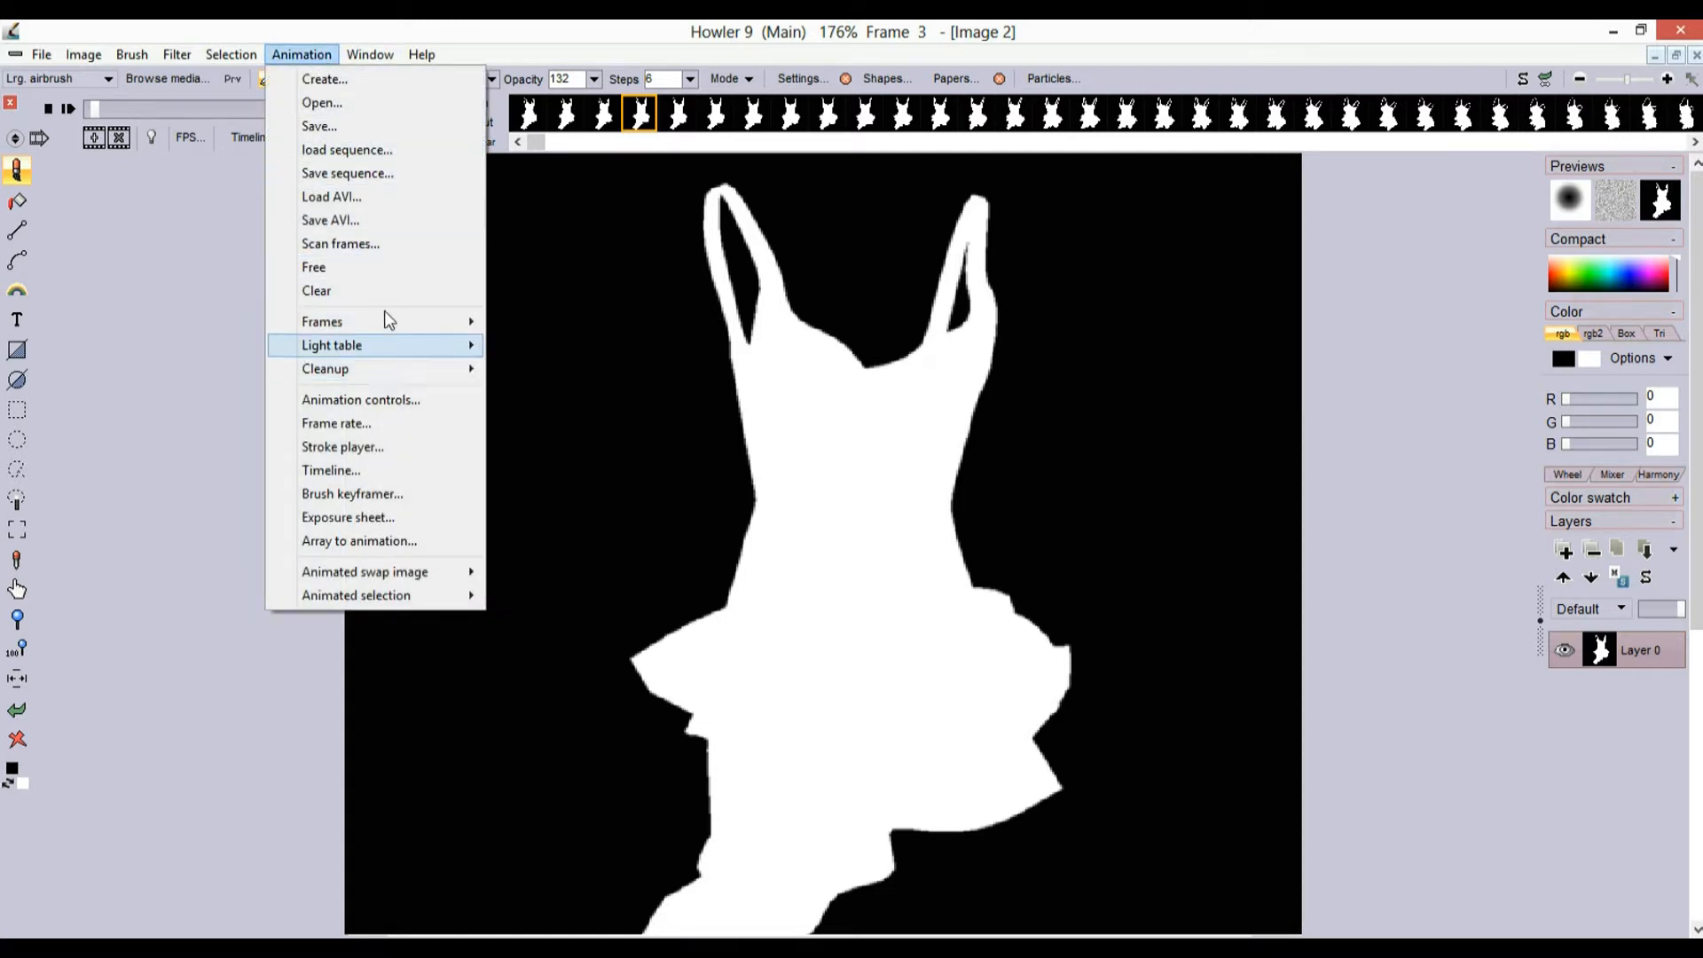
{"action": "left_click", "coordinate": [369, 151]}
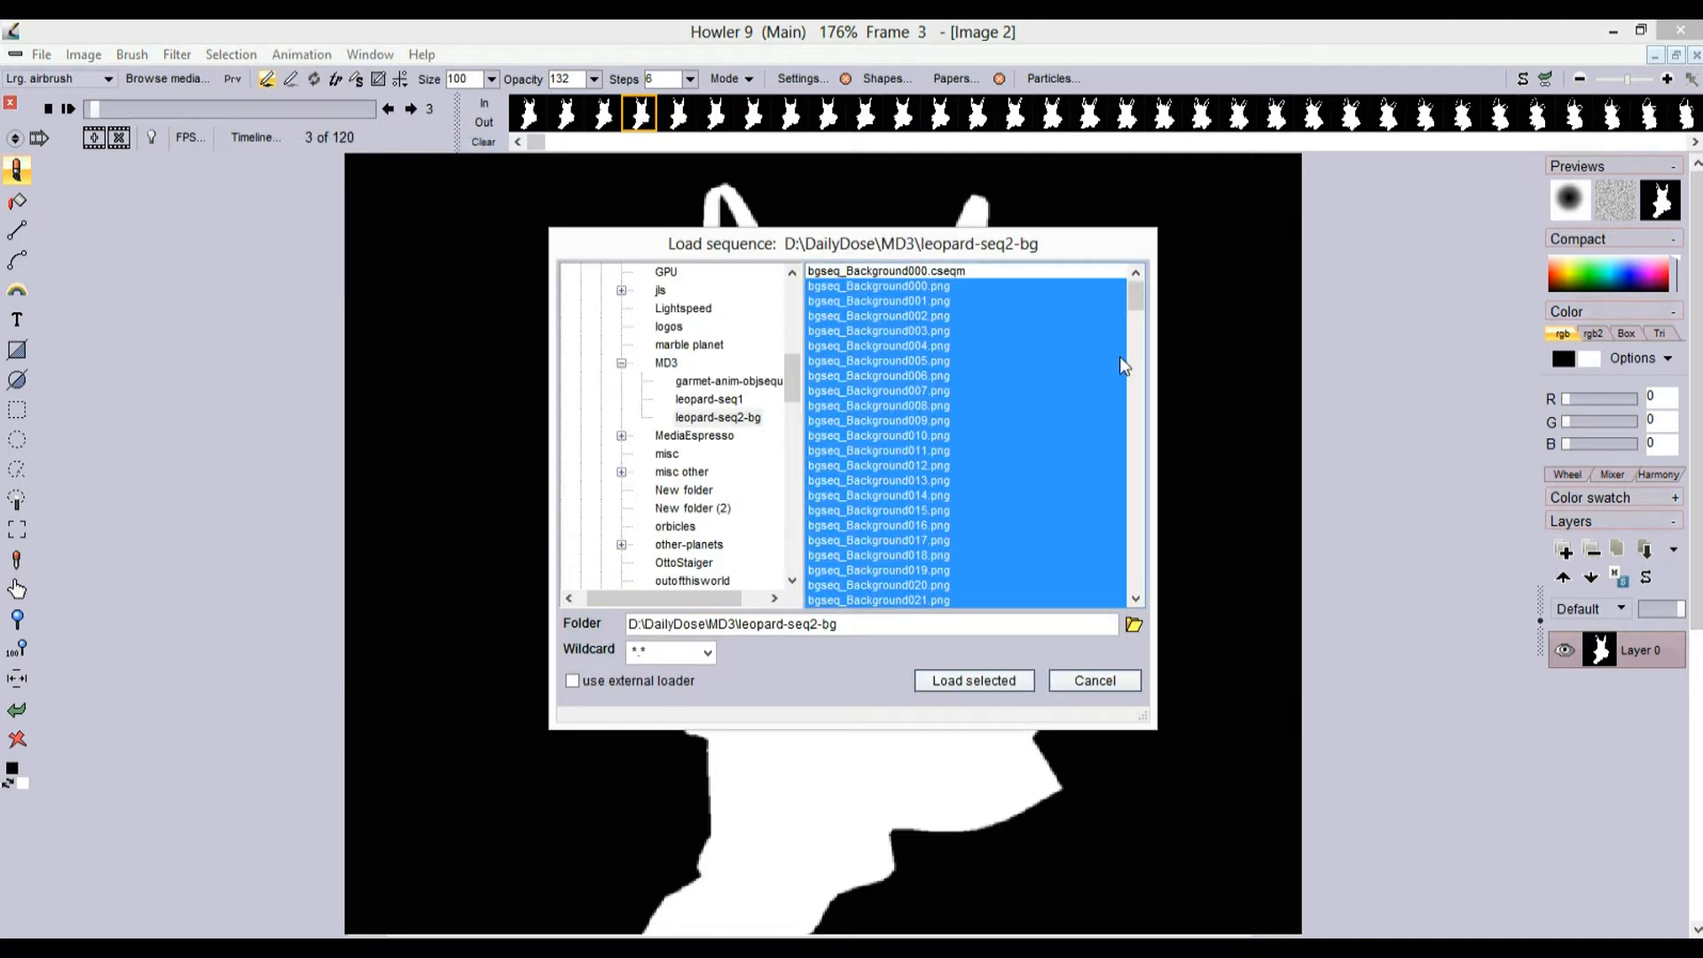
{"action": "left_click_drag", "start_coordinate": [1139, 300], "coordinate": [1157, 451]}
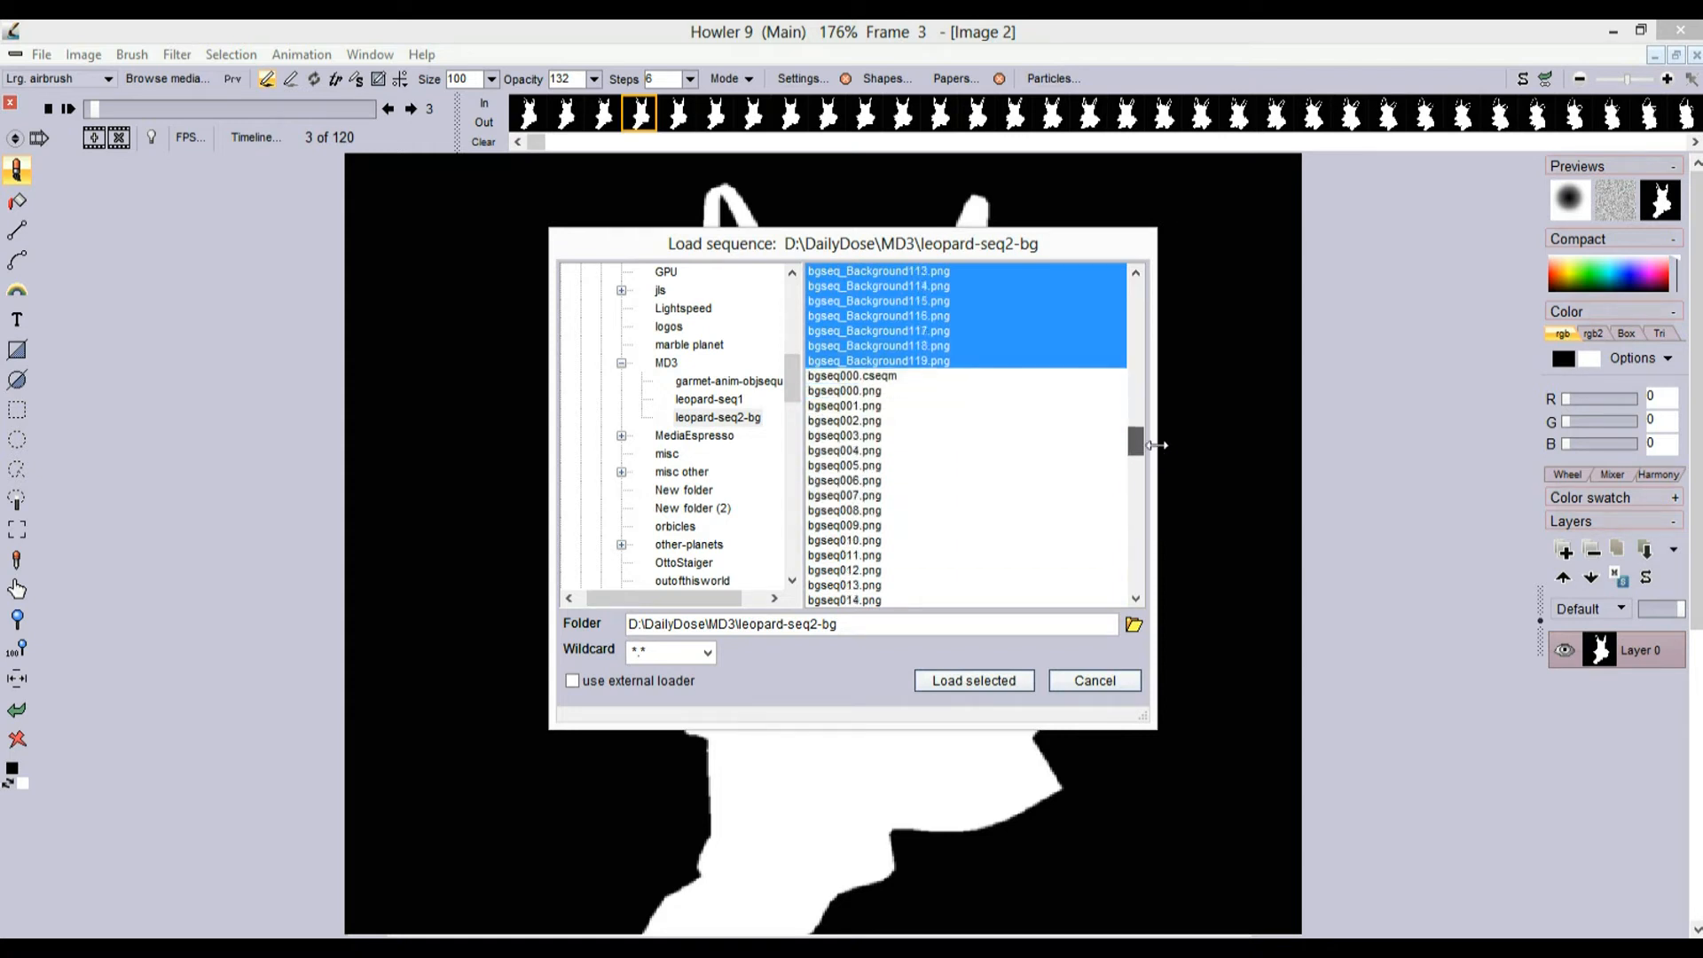
{"action": "left_click", "coordinate": [865, 390]}
{"action": "left_click_drag", "start_coordinate": [1144, 449], "coordinate": [1137, 577]}
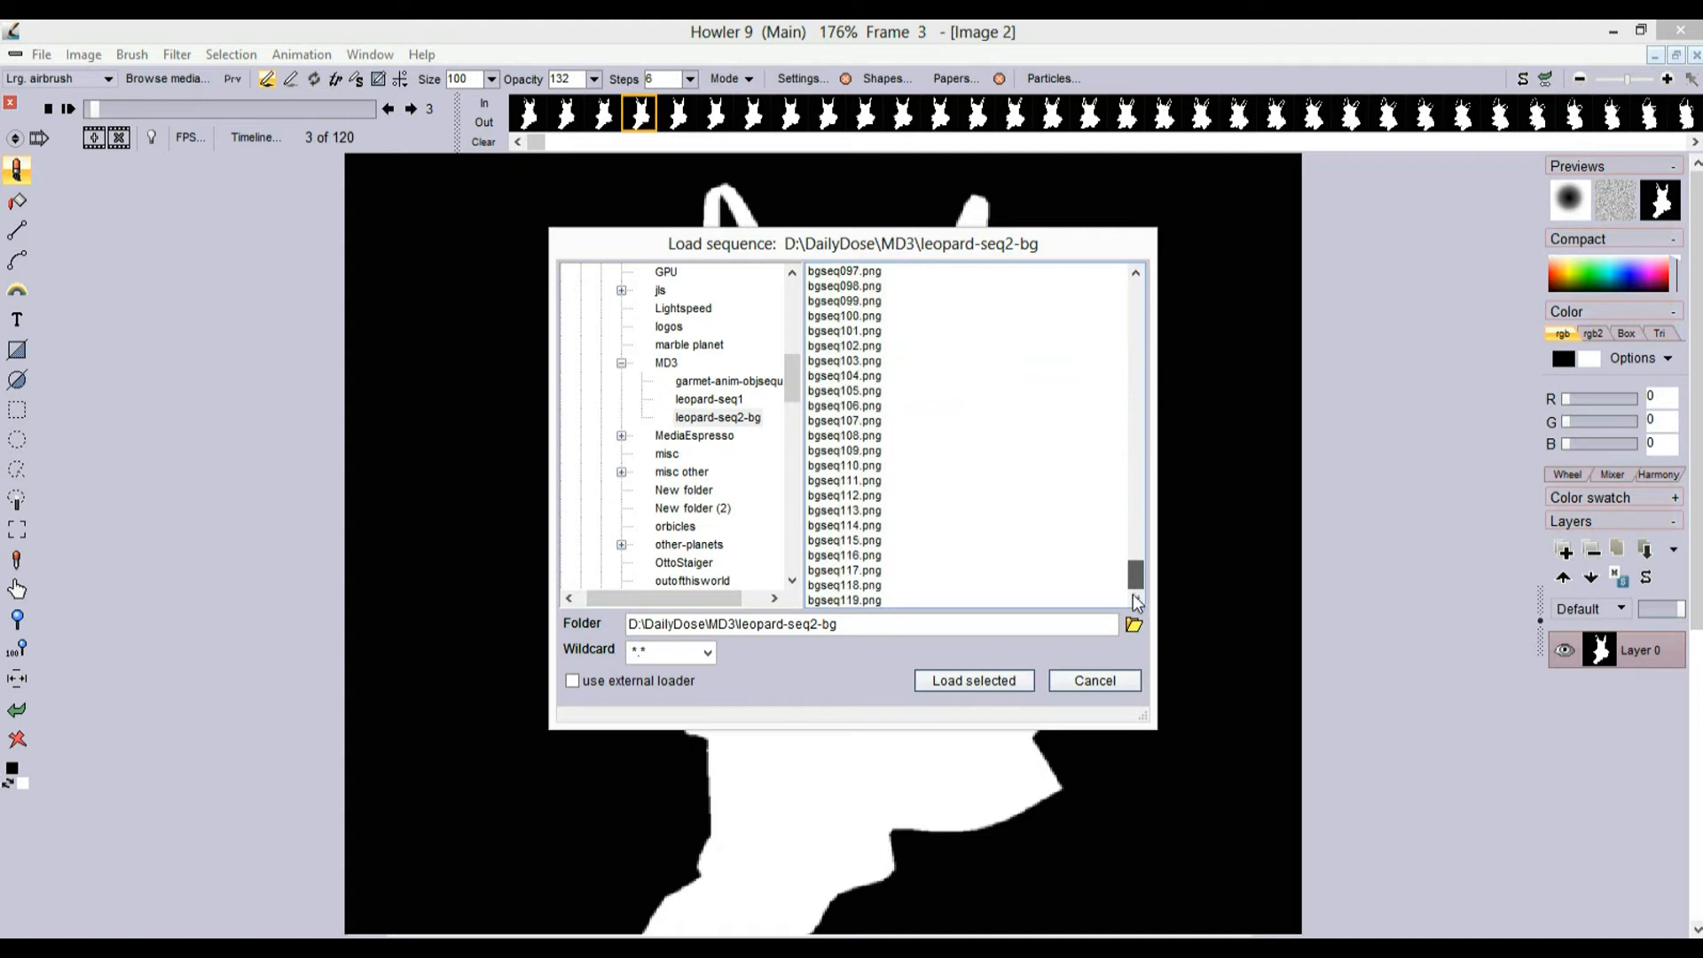
{"action": "left_click", "coordinate": [855, 600], "text": "shift"}
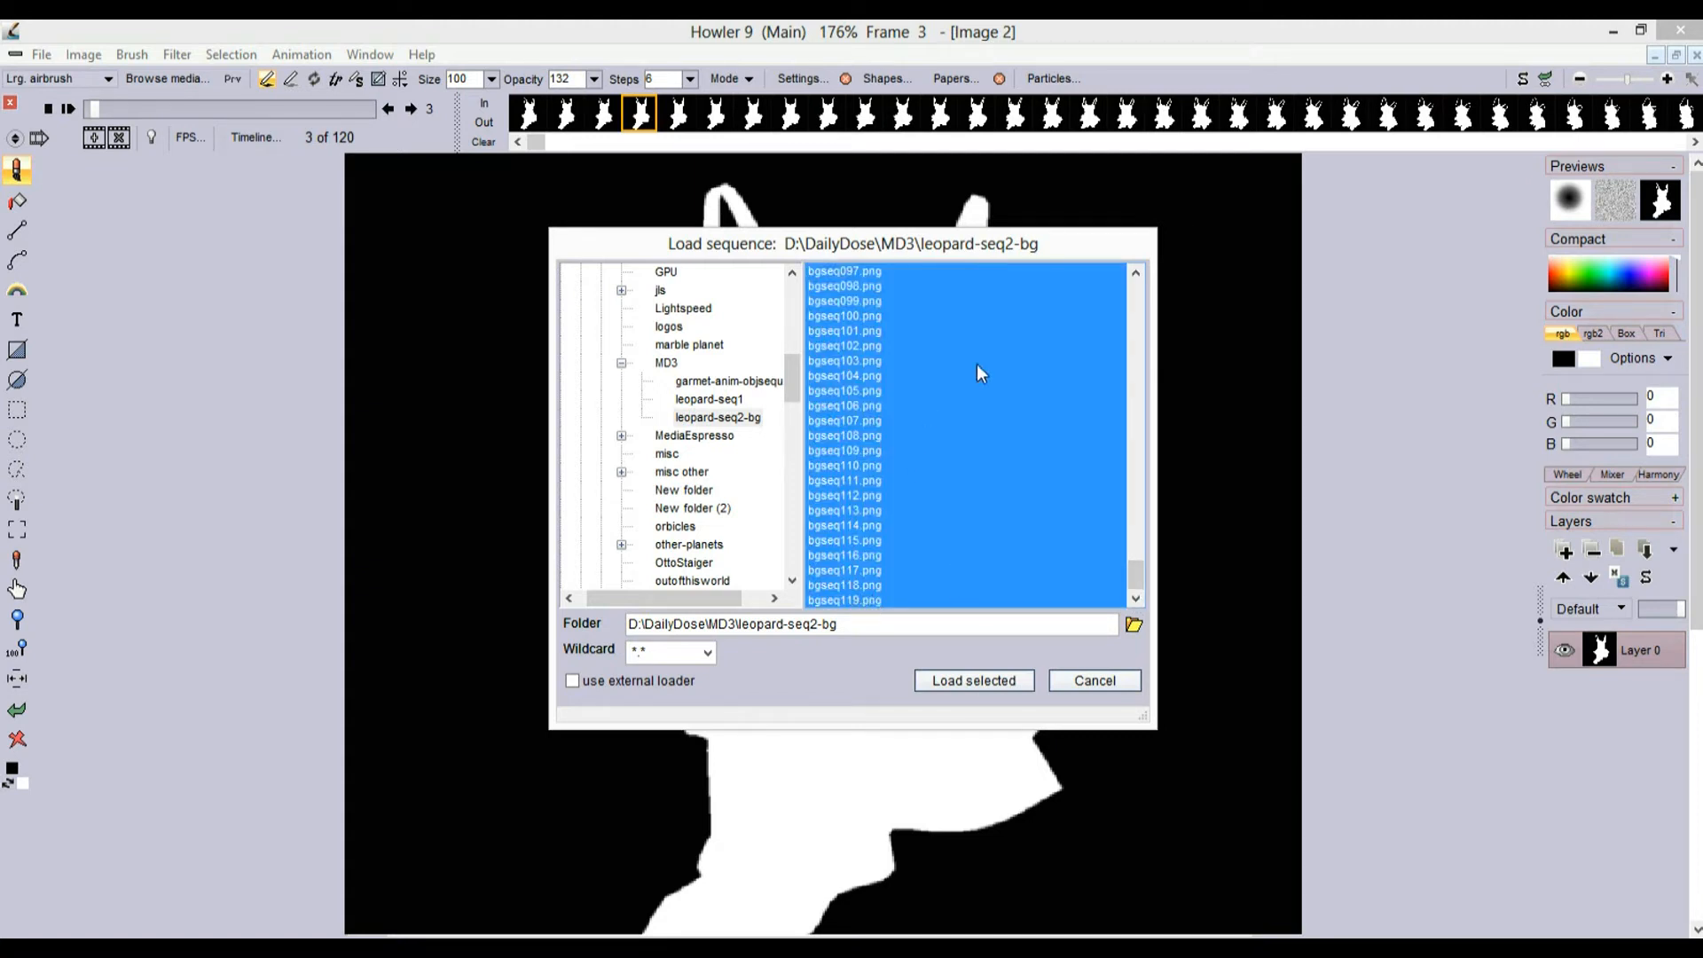
{"action": "left_click_drag", "start_coordinate": [1139, 575], "coordinate": [1160, 443]}
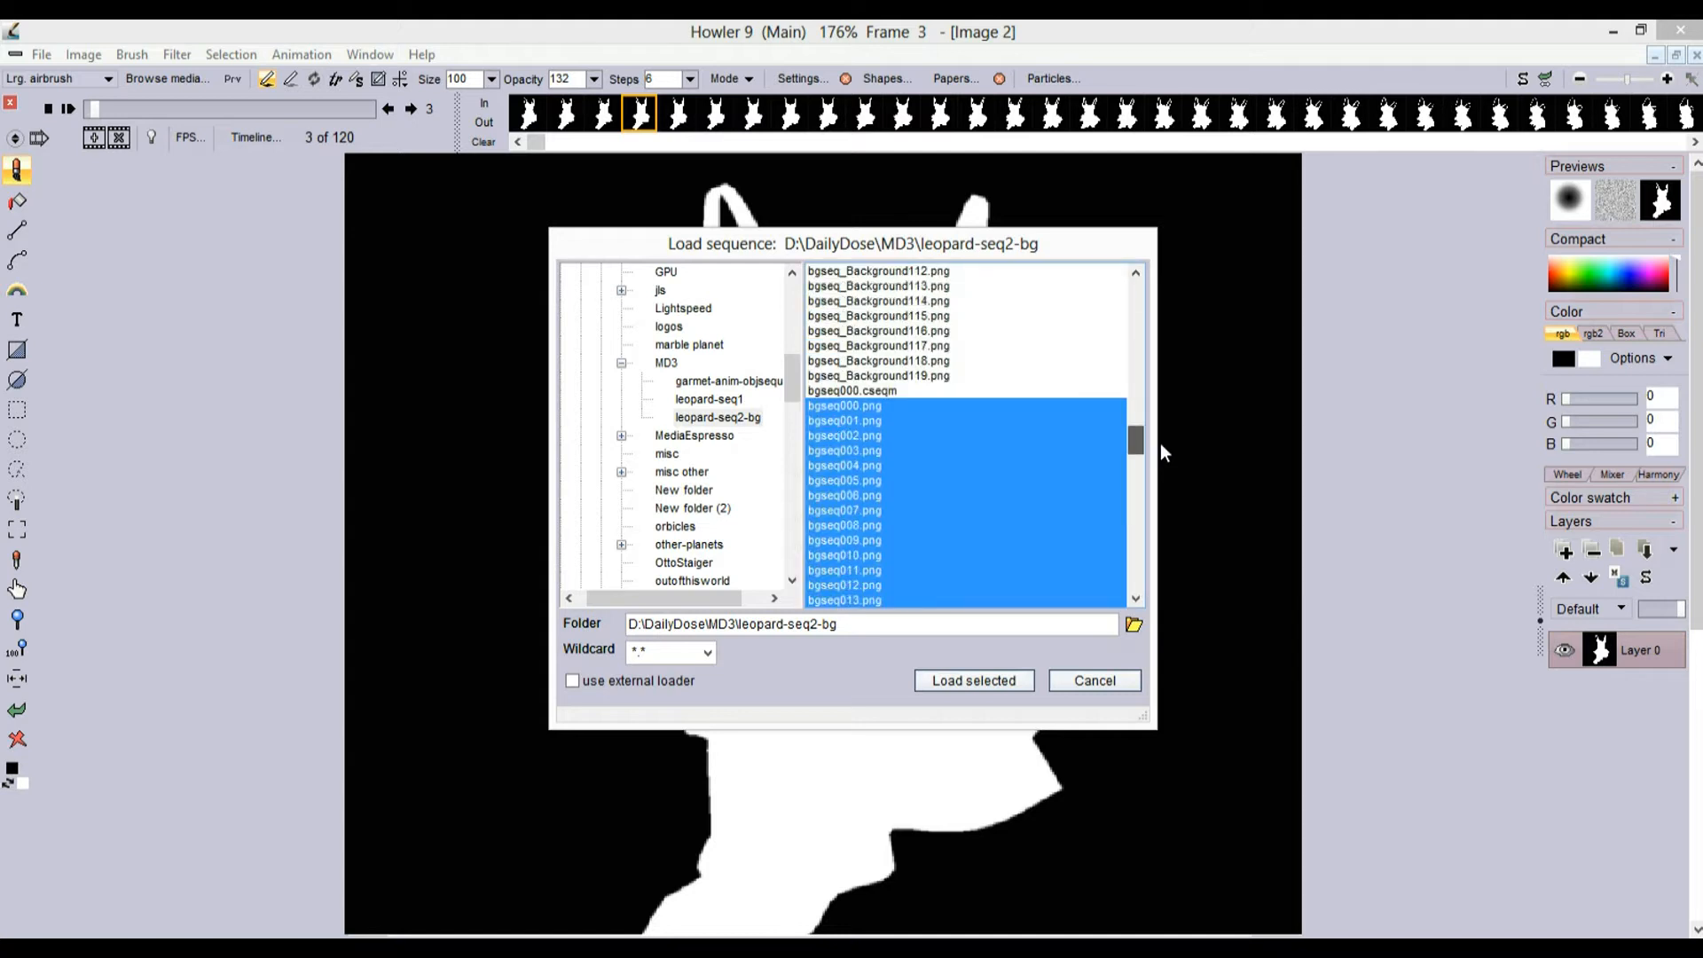
{"action": "left_click_drag", "start_coordinate": [1160, 444], "coordinate": [1143, 610]}
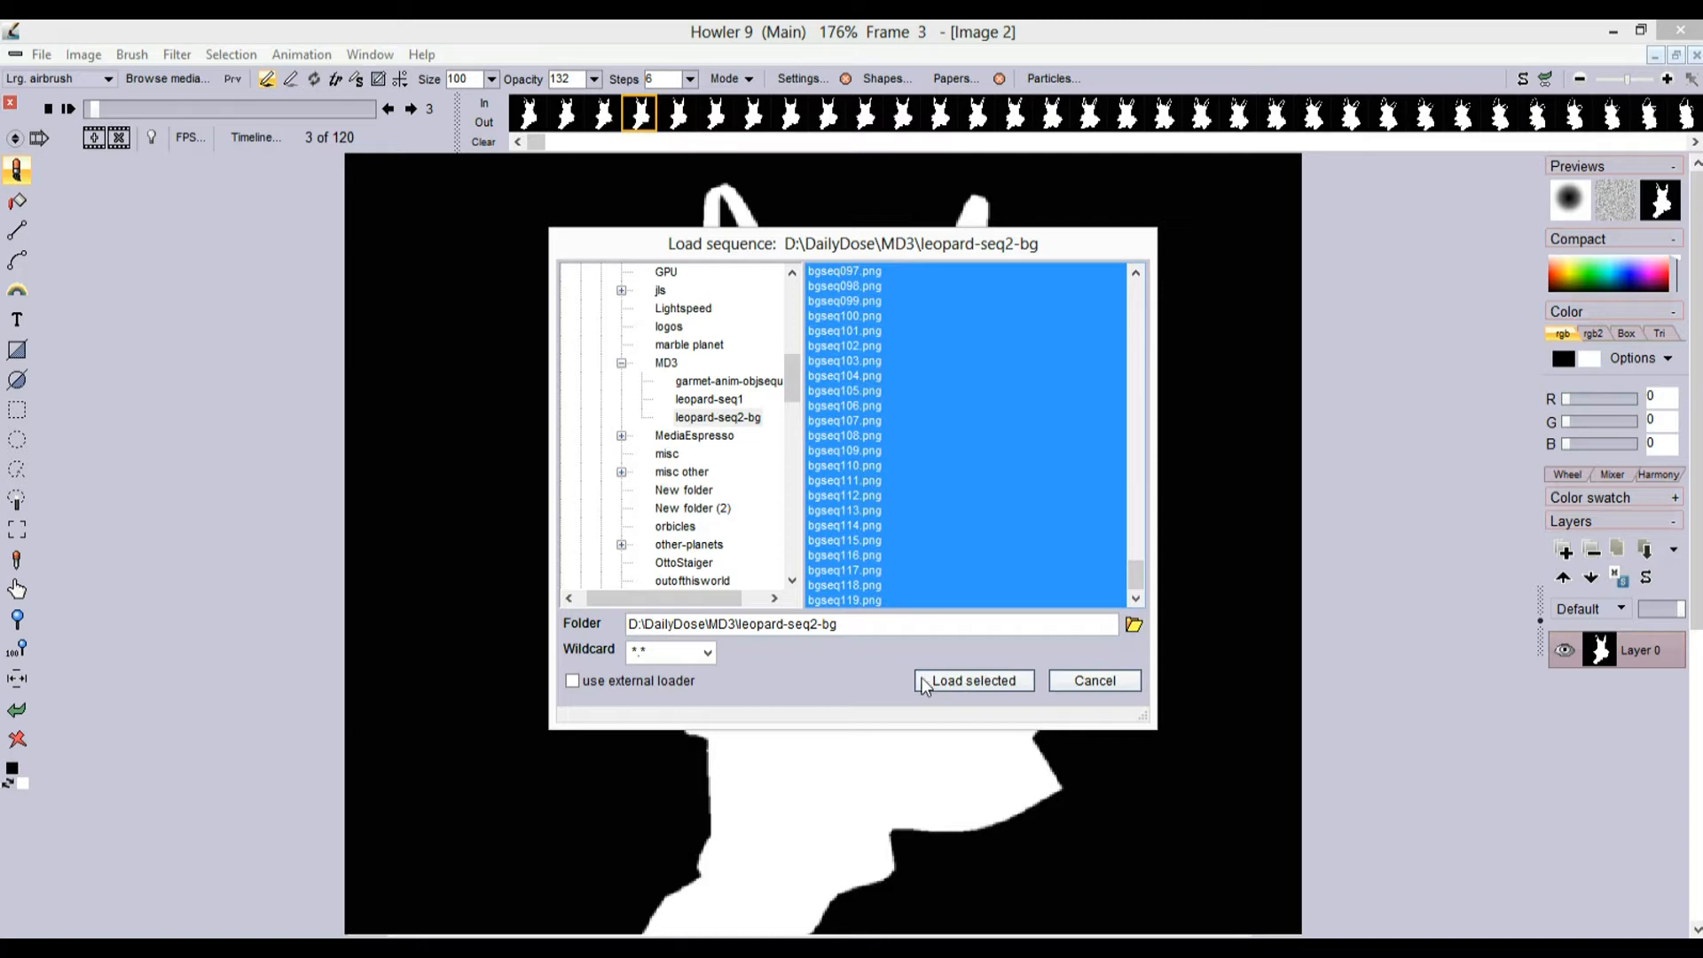
{"action": "left_click", "coordinate": [987, 678]}
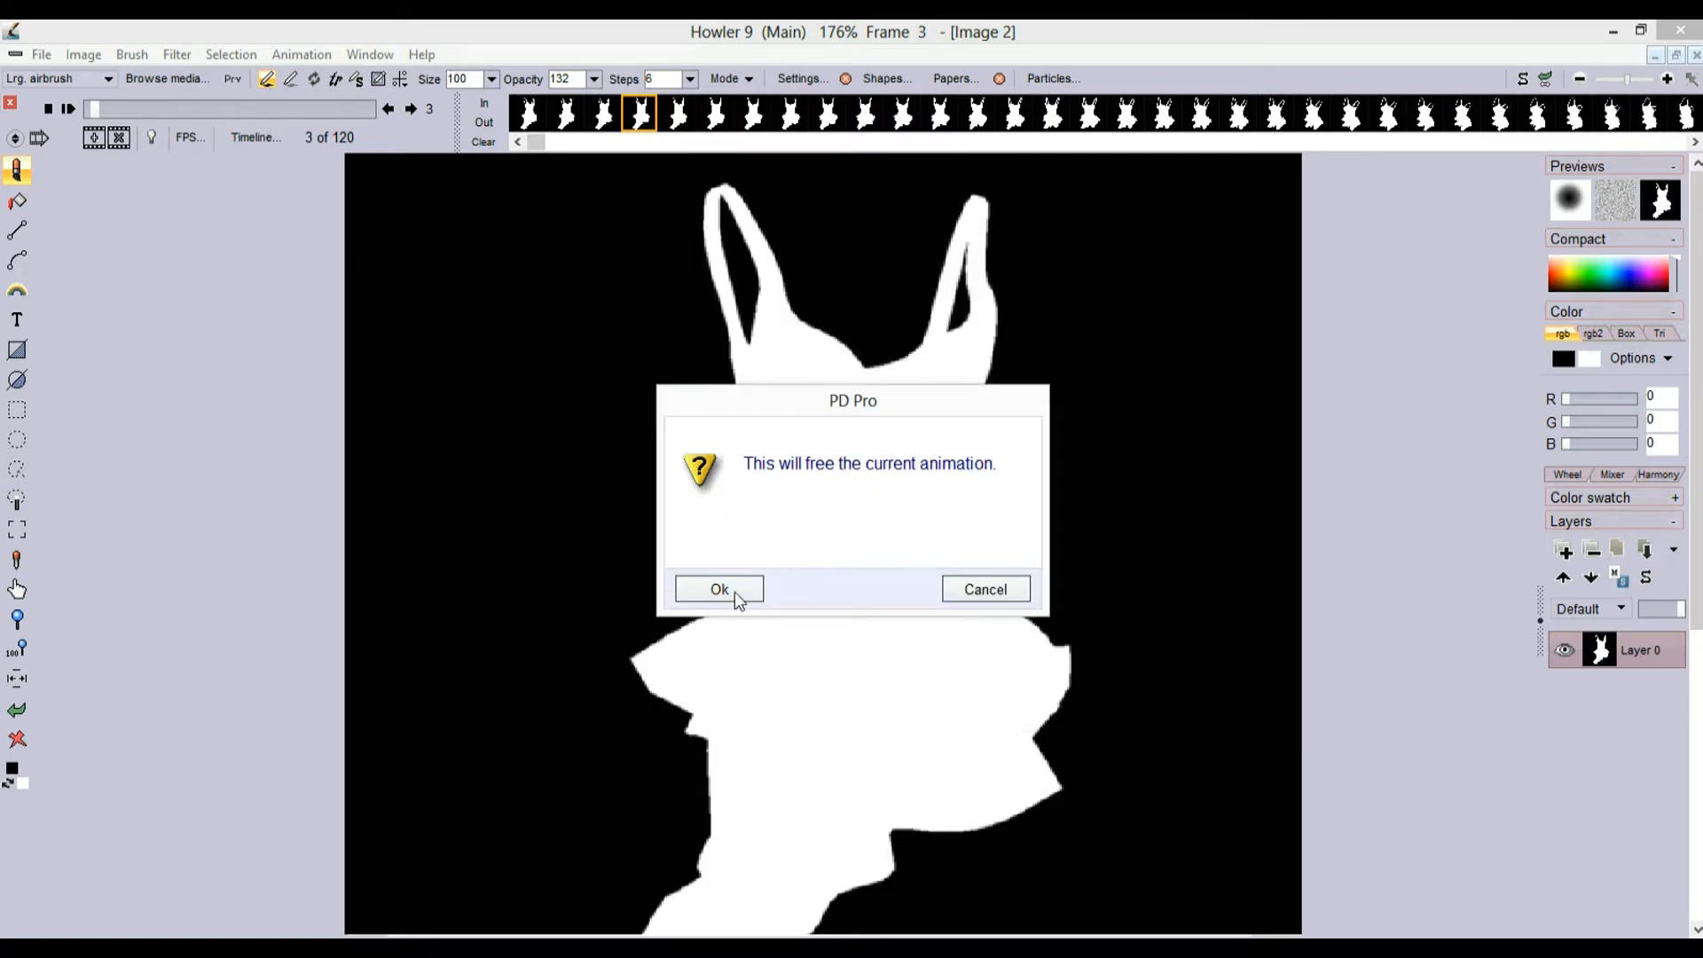
{"action": "left_click", "coordinate": [743, 600]}
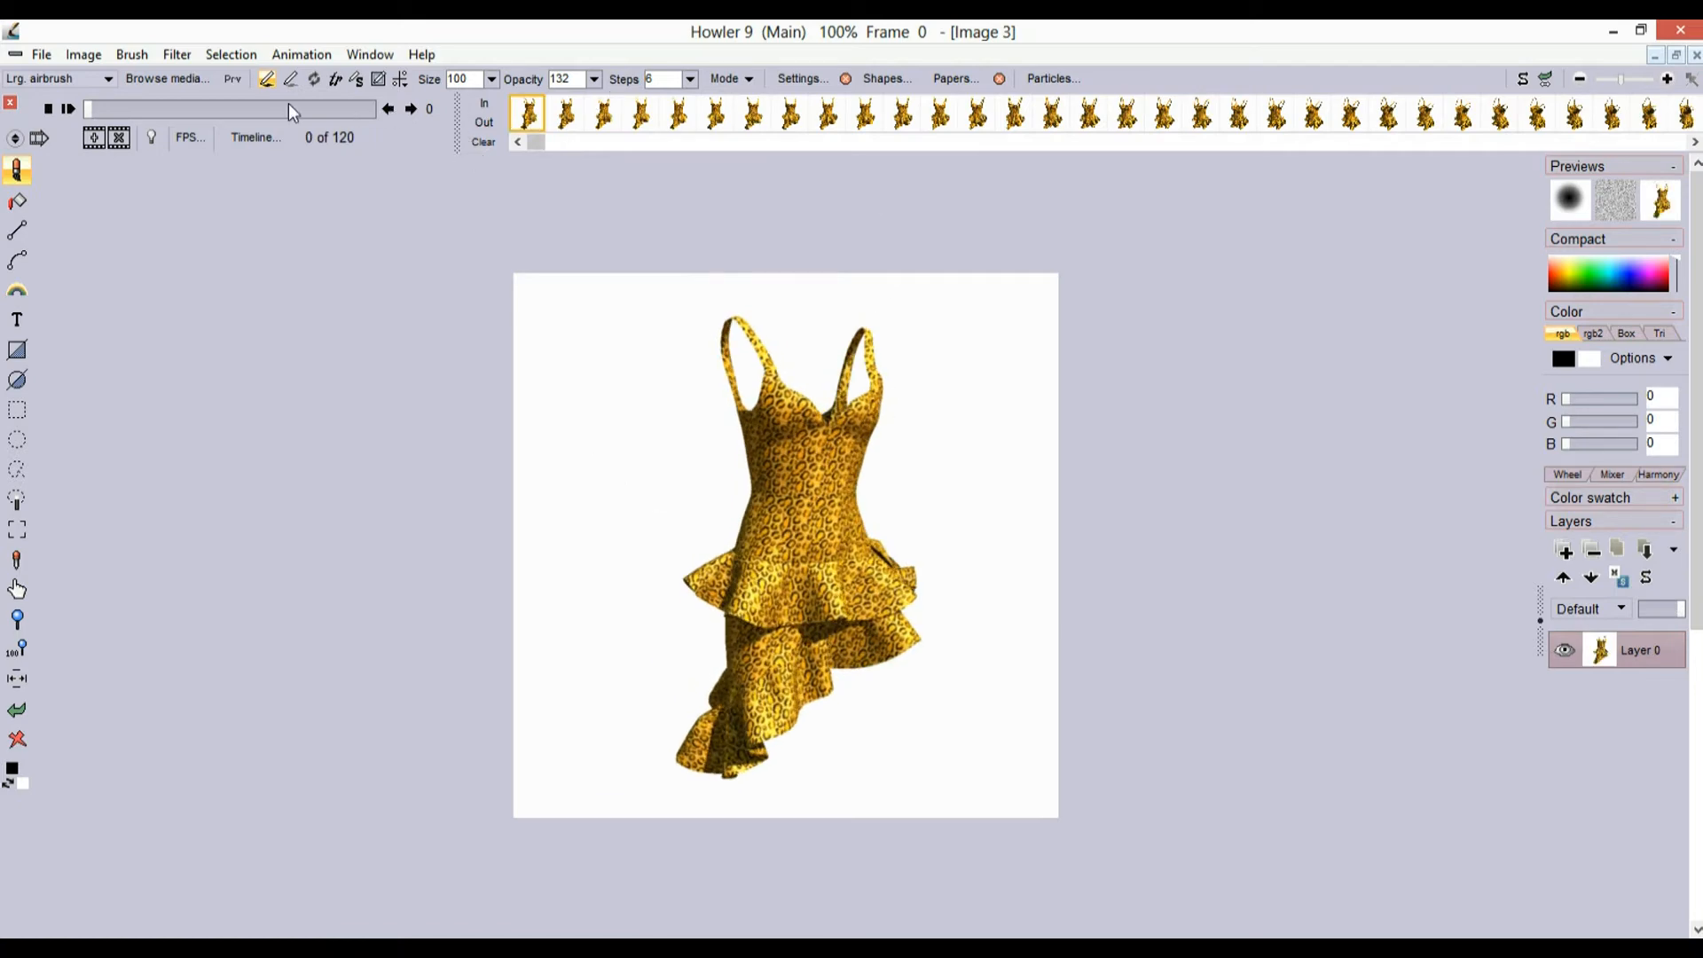
- Save the dress animation from frame 0 as leopard-seq2-colors.avi at 30 FPS, compressed with the Lagarith Lossless Codec
{"action": "left_click_drag", "start_coordinate": [178, 108], "coordinate": [86, 133]}
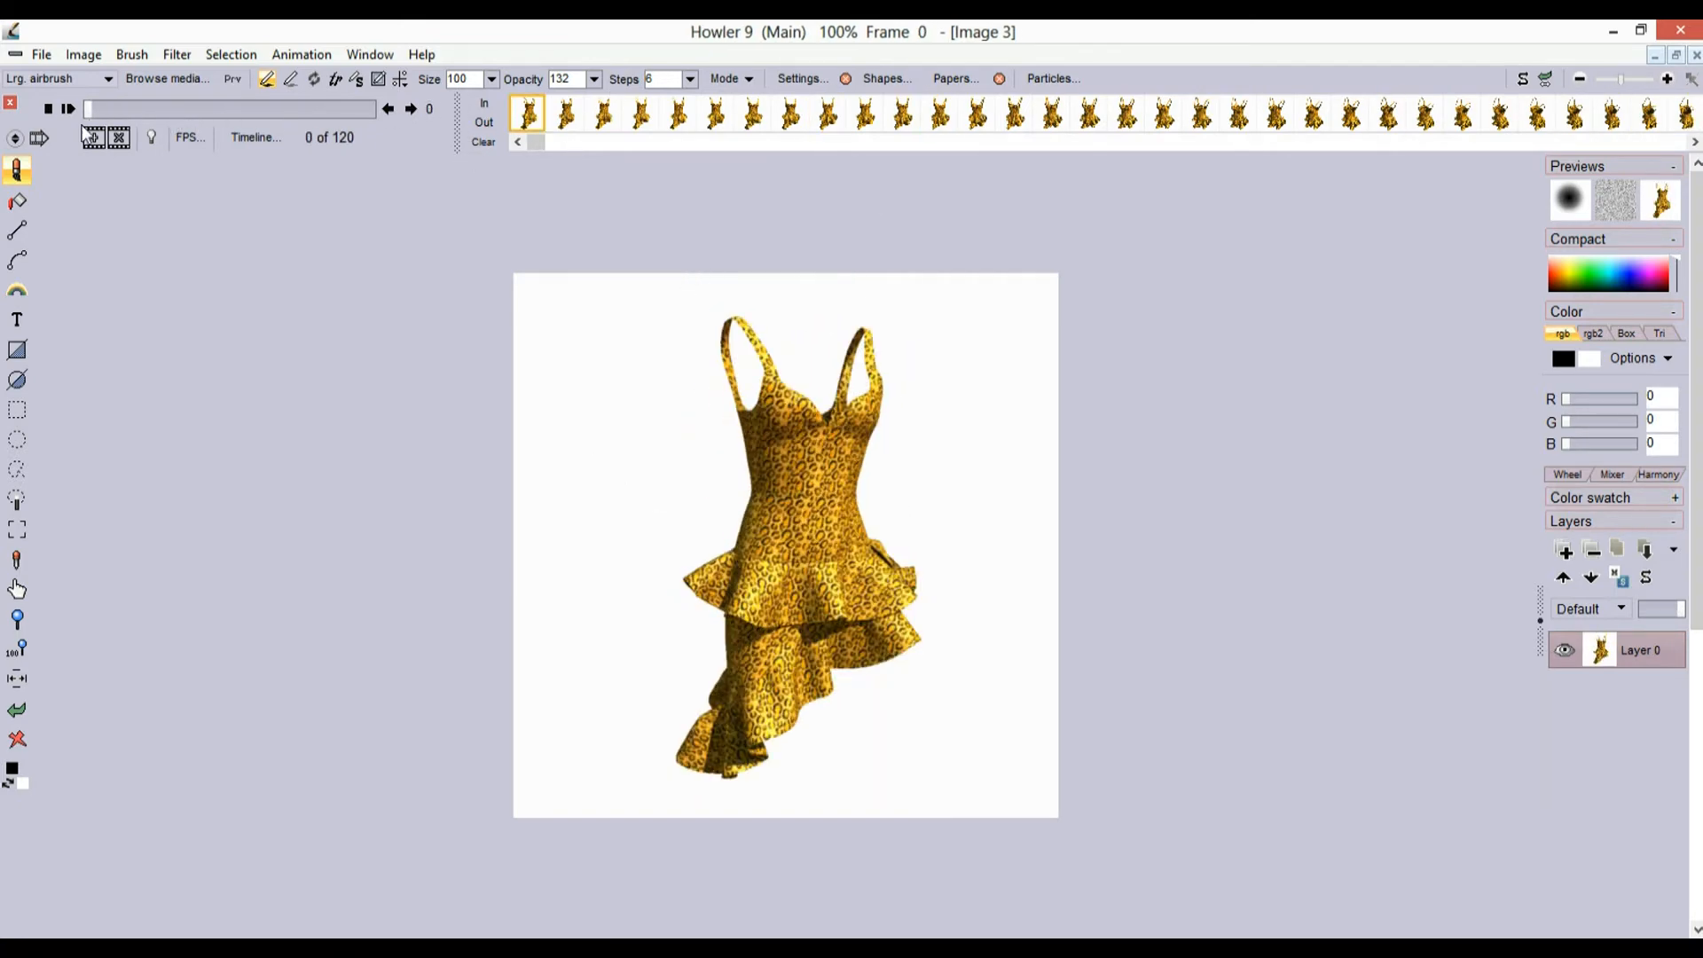
{"action": "left_click", "coordinate": [307, 55]}
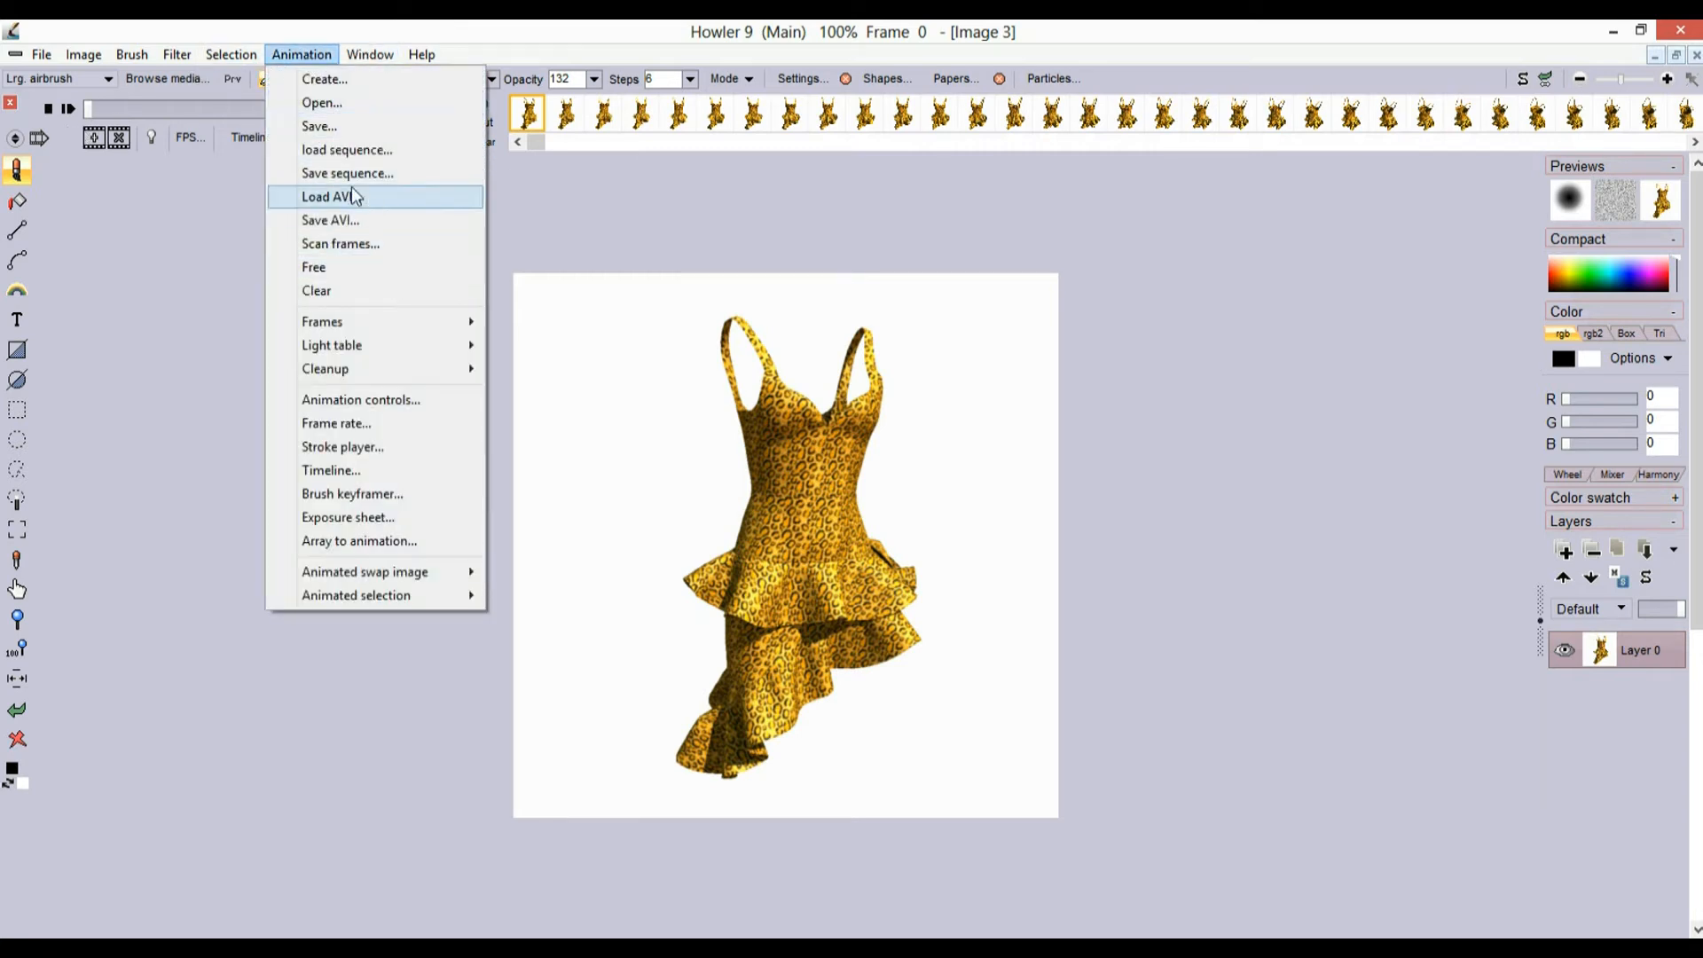
{"action": "left_click", "coordinate": [360, 221]}
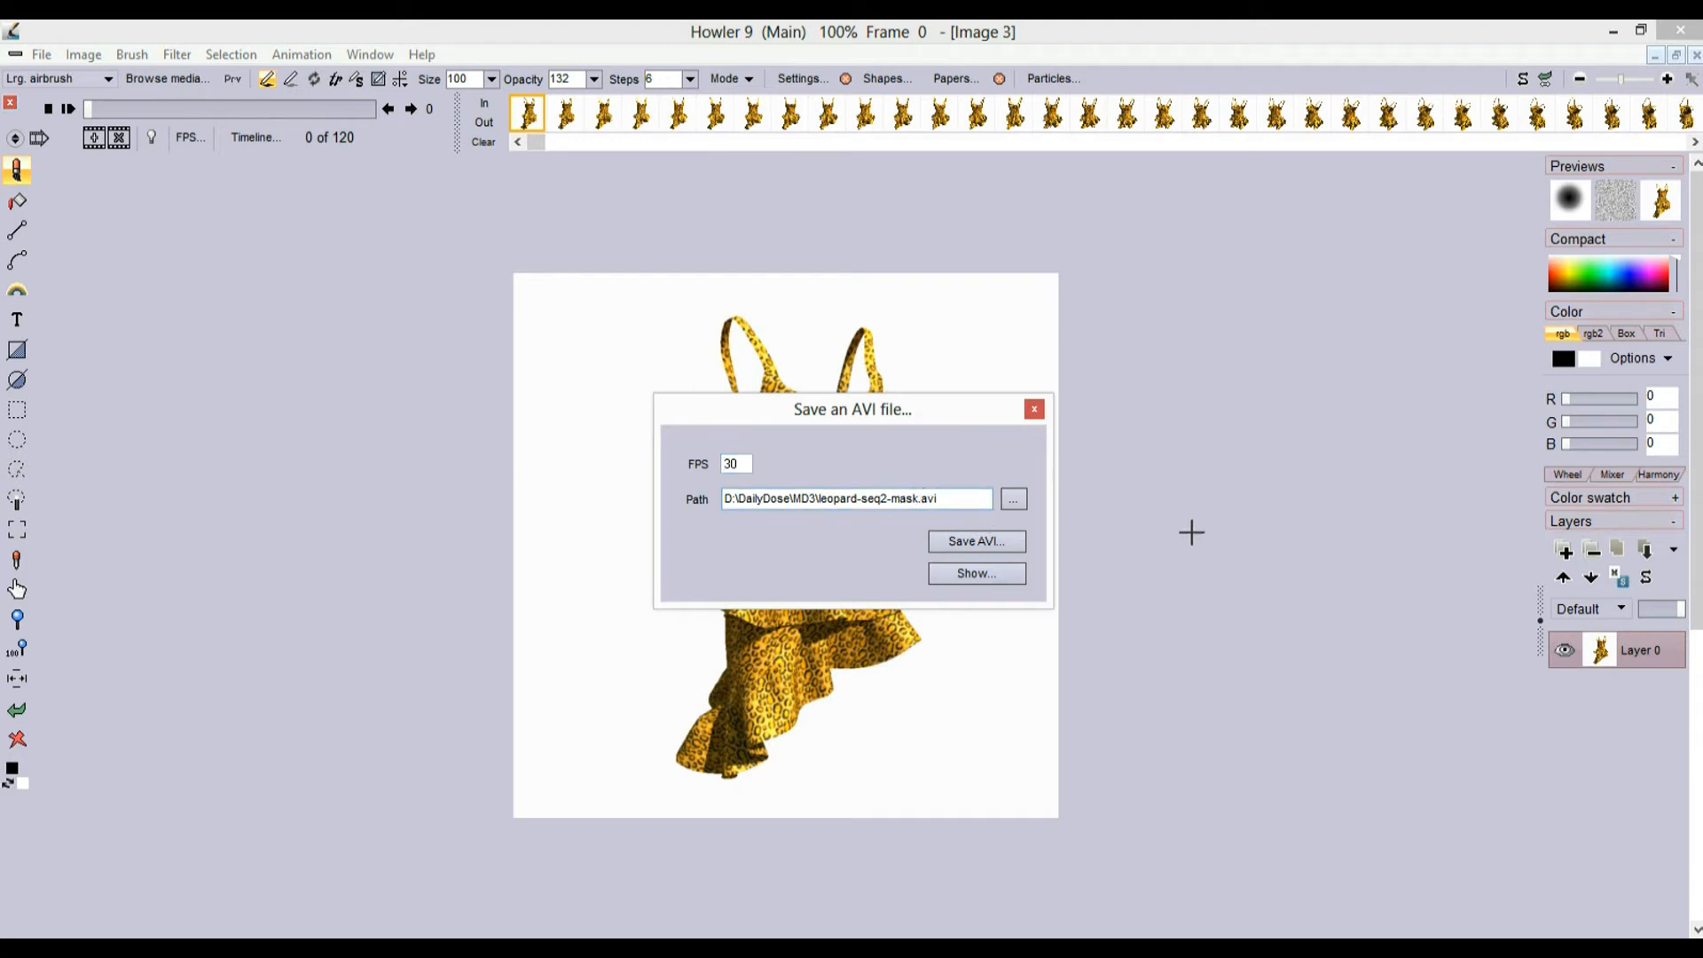
{"action": "type", "text": "c"}
{"action": "left_click", "coordinate": [997, 537]}
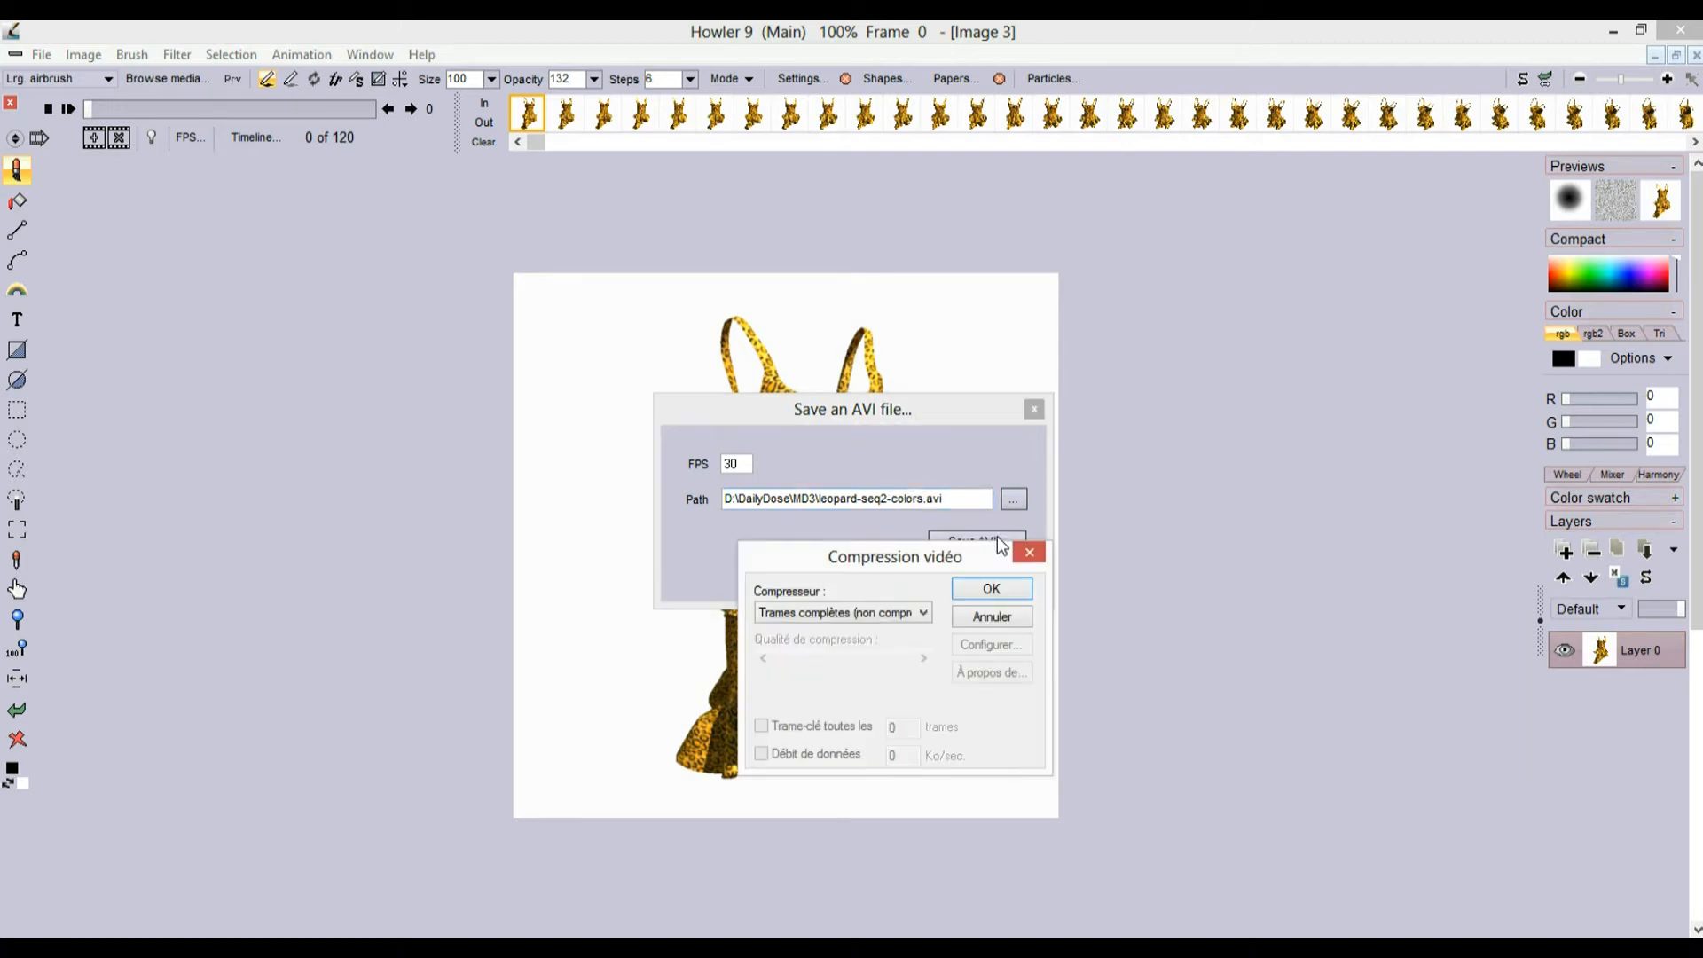
{"action": "left_click", "coordinate": [901, 612]}
{"action": "left_click", "coordinate": [851, 701]}
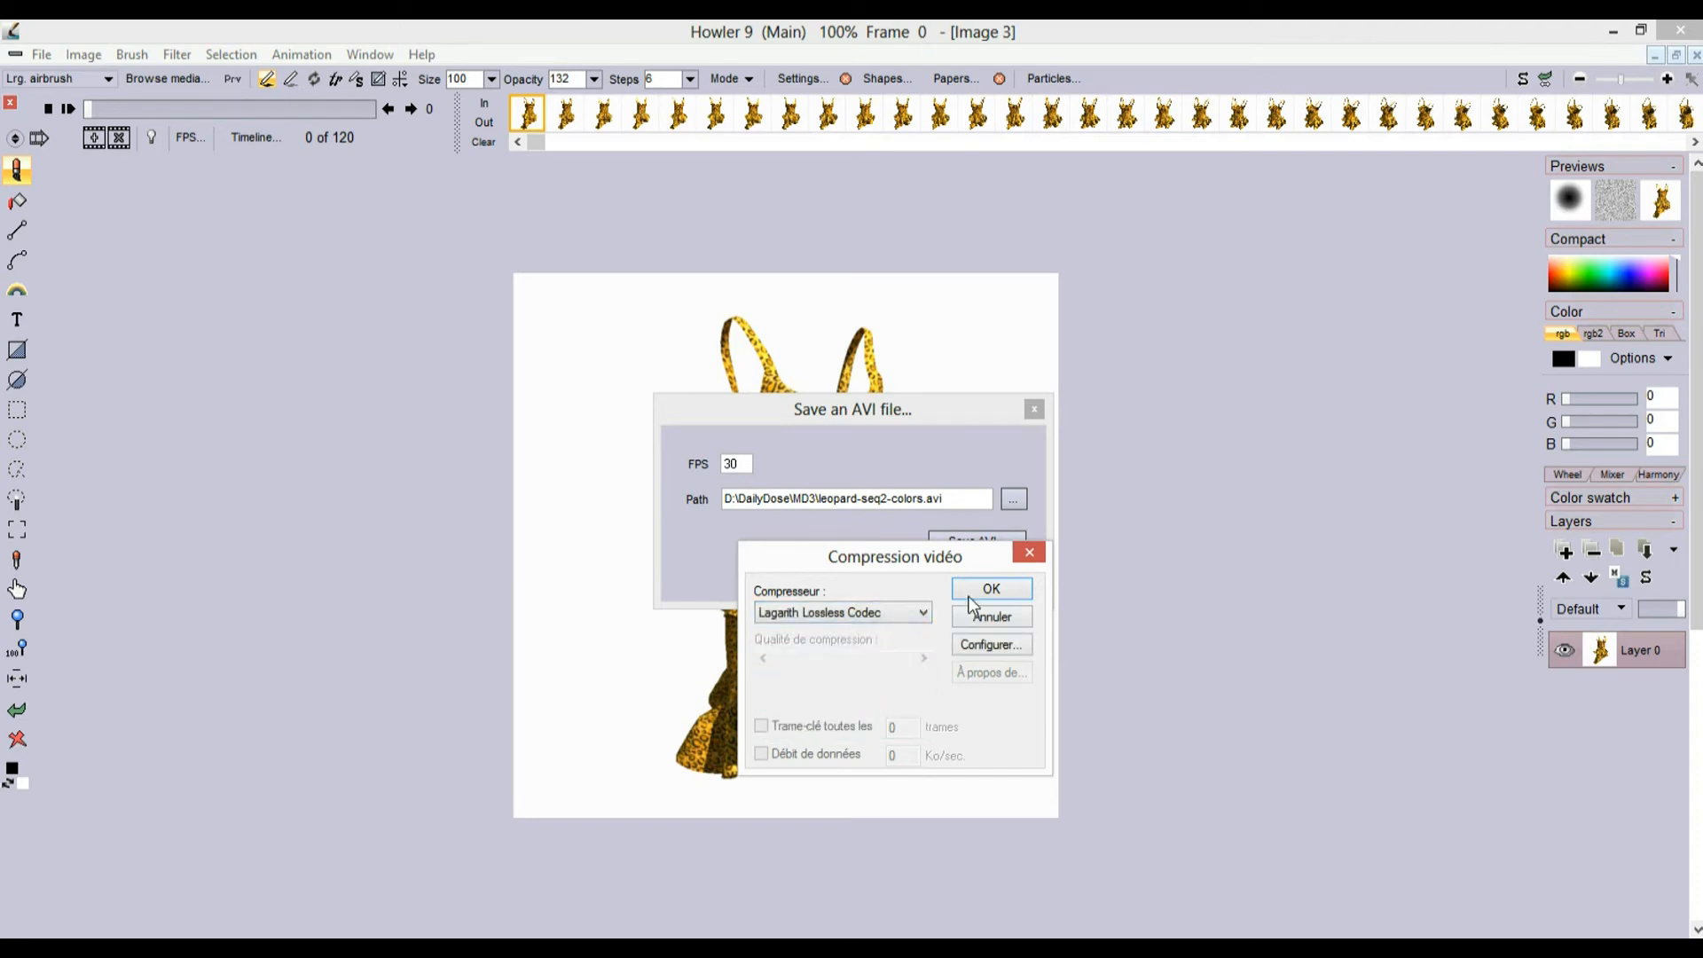
{"action": "left_click", "coordinate": [987, 591]}
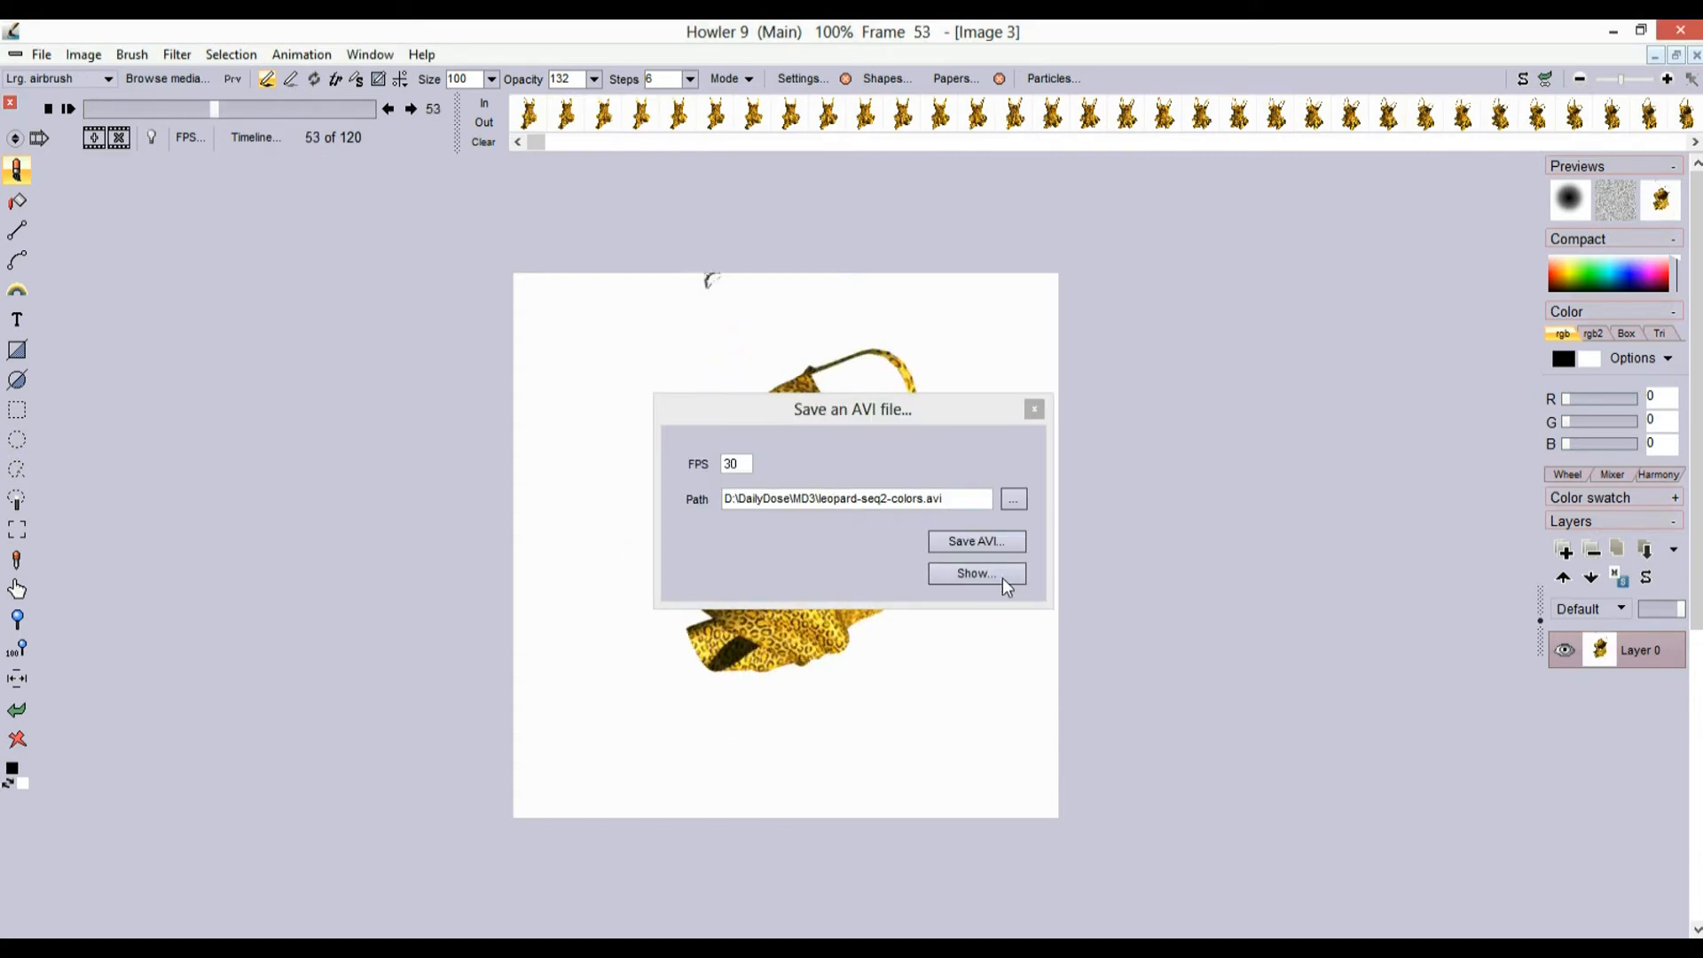
- Play the saved AVI to check it, and close both the player and the AVI saving dialog
{"action": "left_click", "coordinate": [1002, 578]}
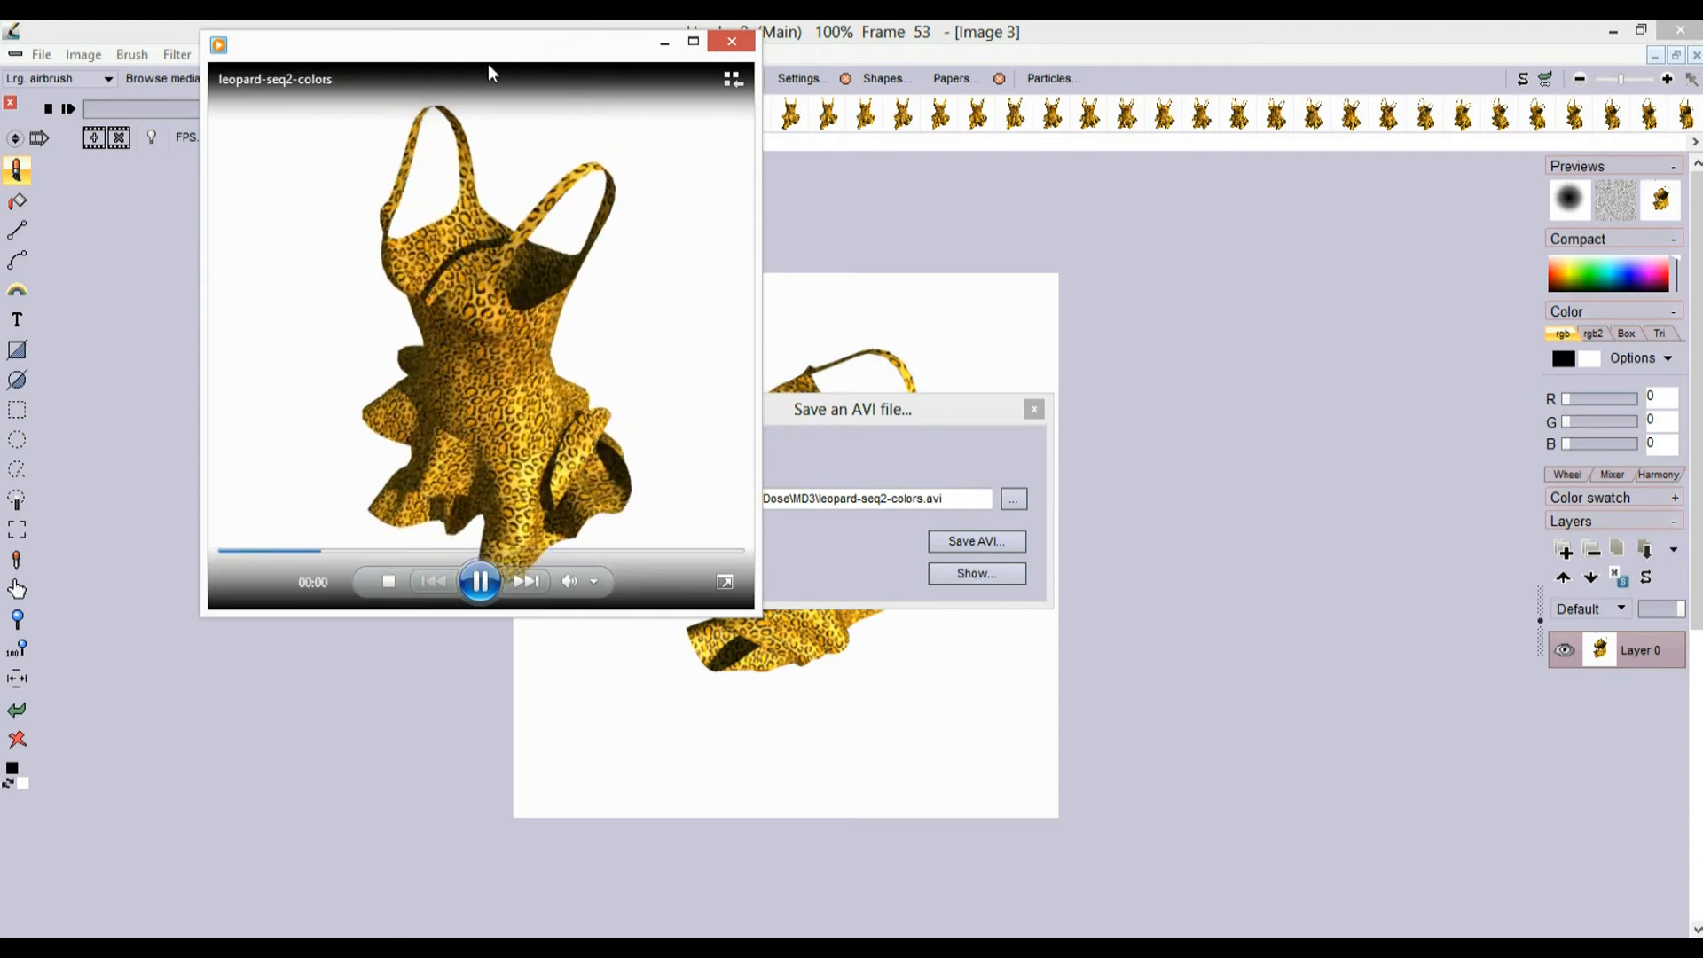
{"action": "left_click", "coordinate": [728, 41]}
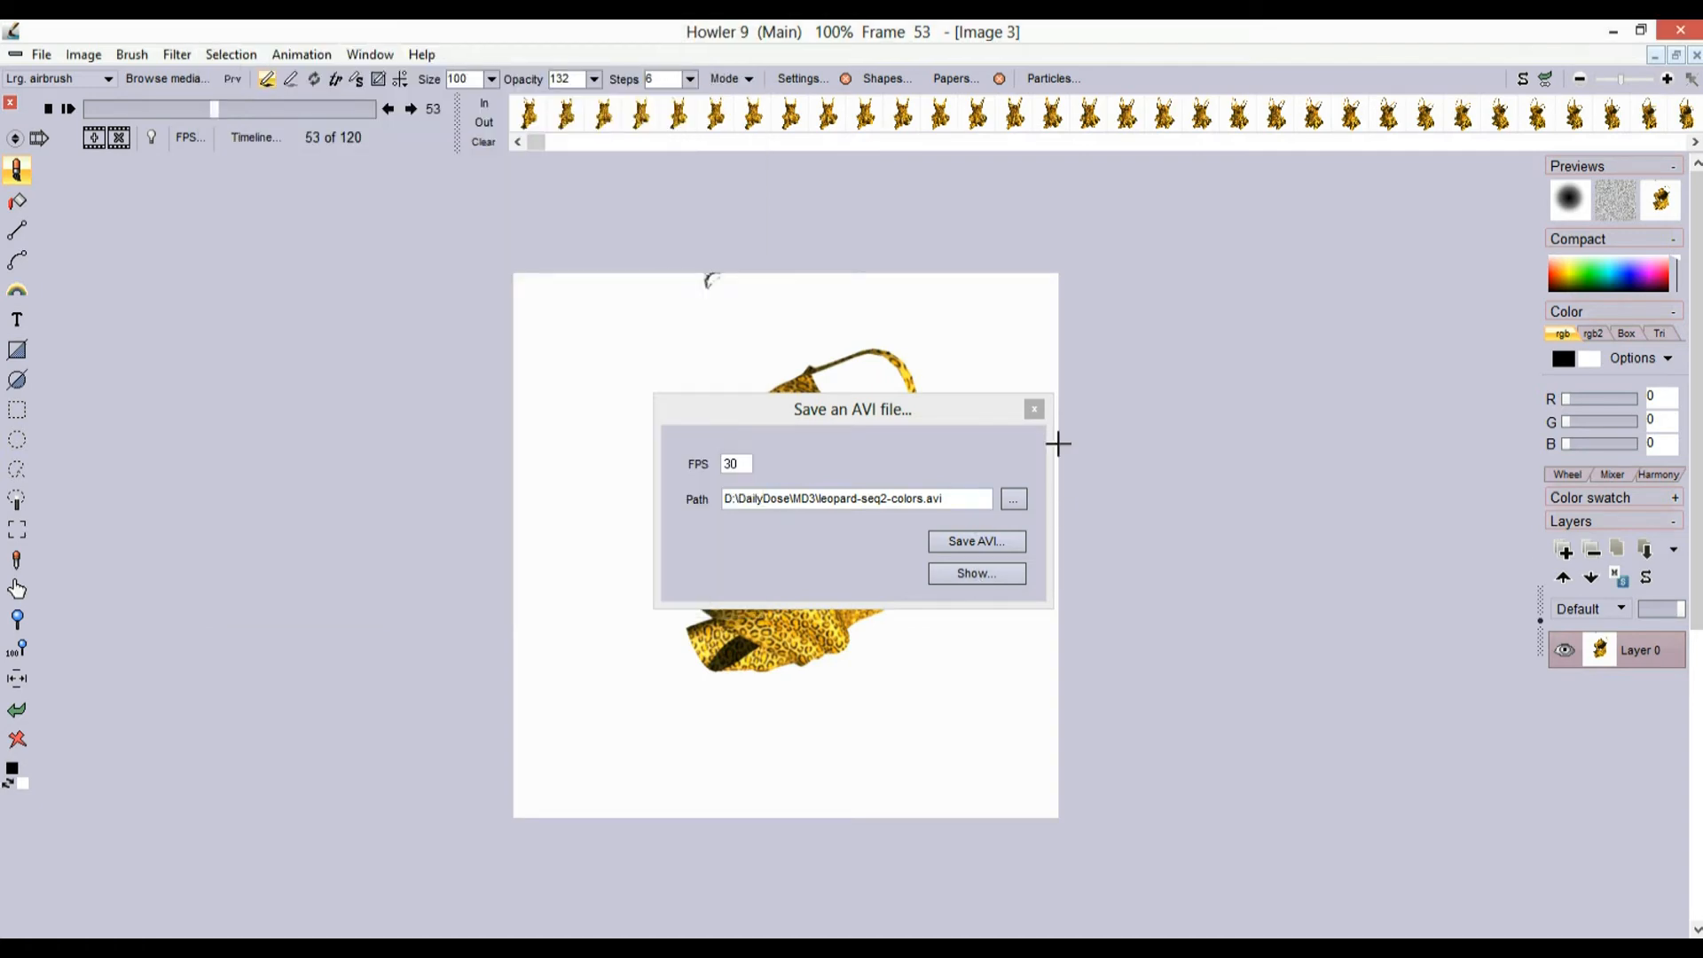
{"action": "left_click", "coordinate": [1035, 409]}
- Return to frame 0 and load leopard-seq2-mask.dwa from the MD3 folder as the animated selection
{"action": "left_click_drag", "start_coordinate": [597, 497], "coordinate": [871, 500]}
{"action": "left_click_drag", "start_coordinate": [171, 103], "coordinate": [70, 102]}
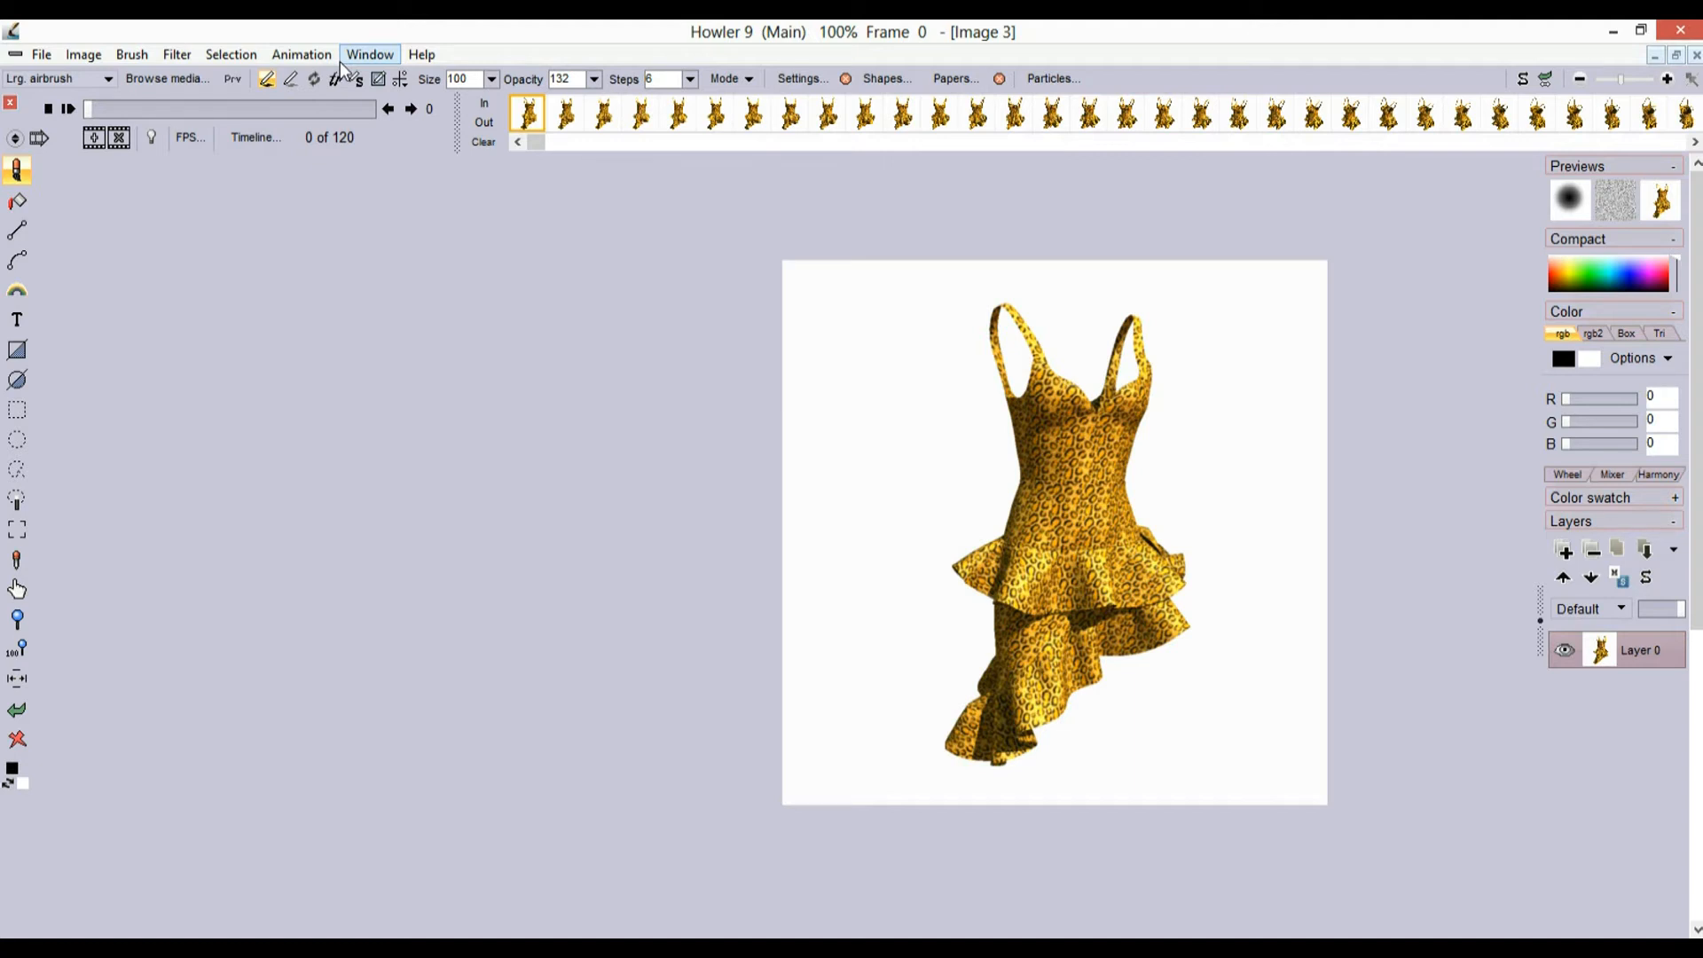
{"action": "left_click", "coordinate": [311, 61]}
{"action": "mouse_move", "coordinate": [225, 50]}
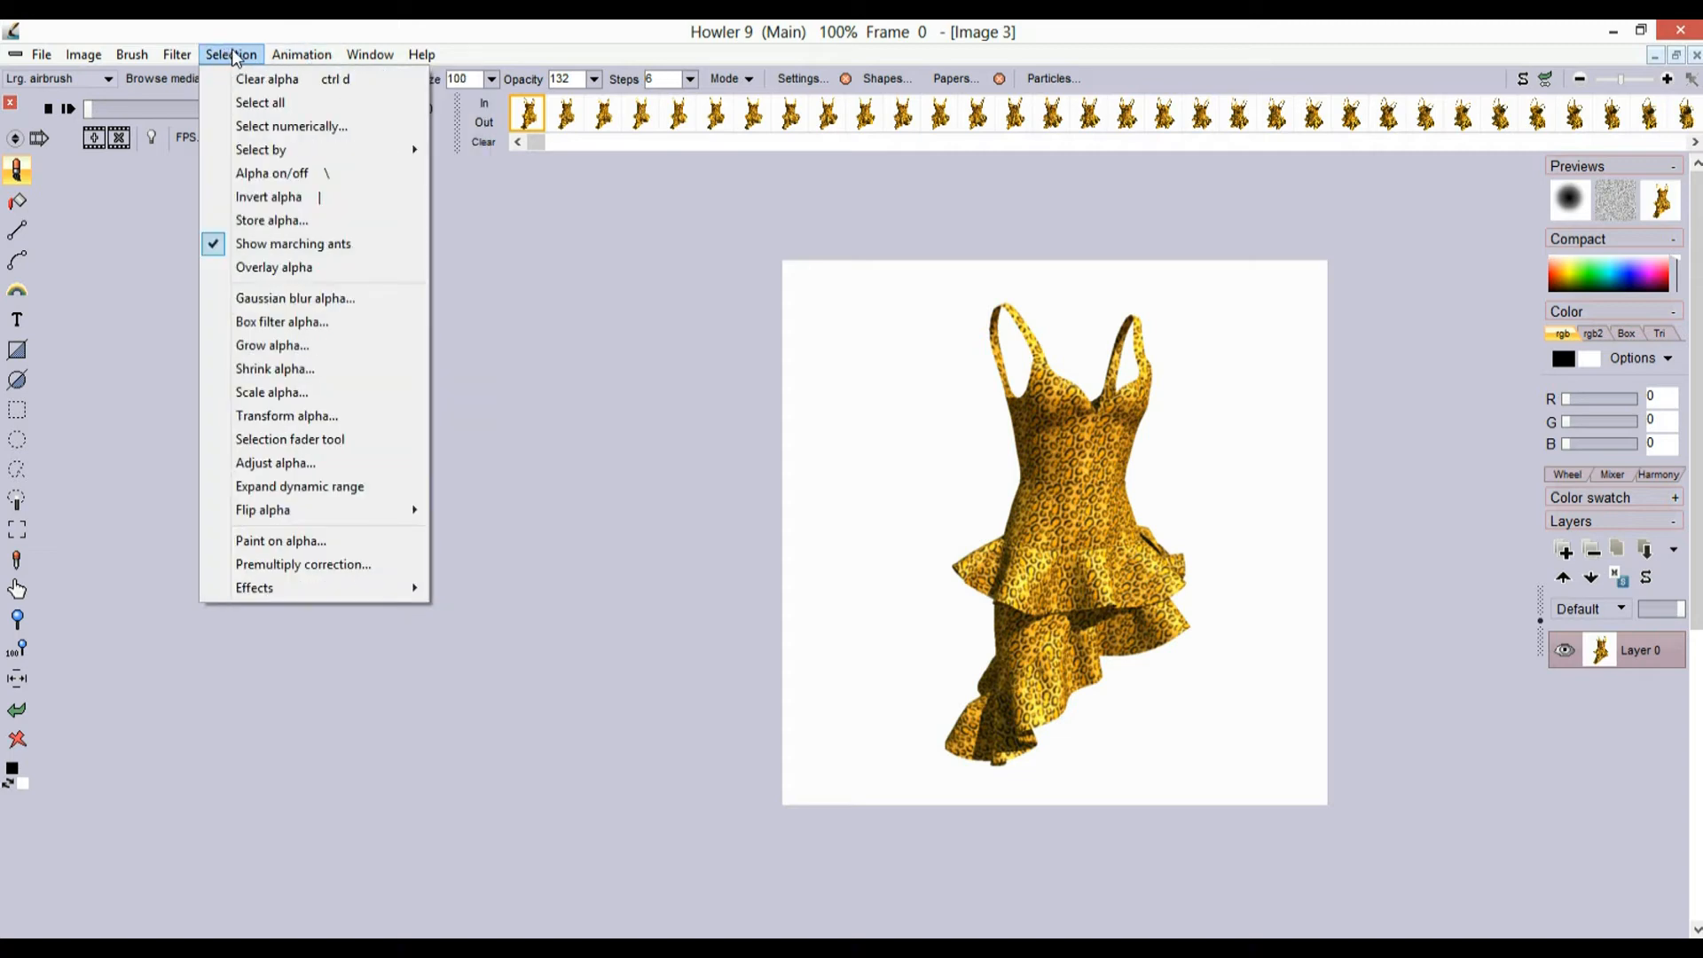
{"action": "mouse_move", "coordinate": [310, 55]}
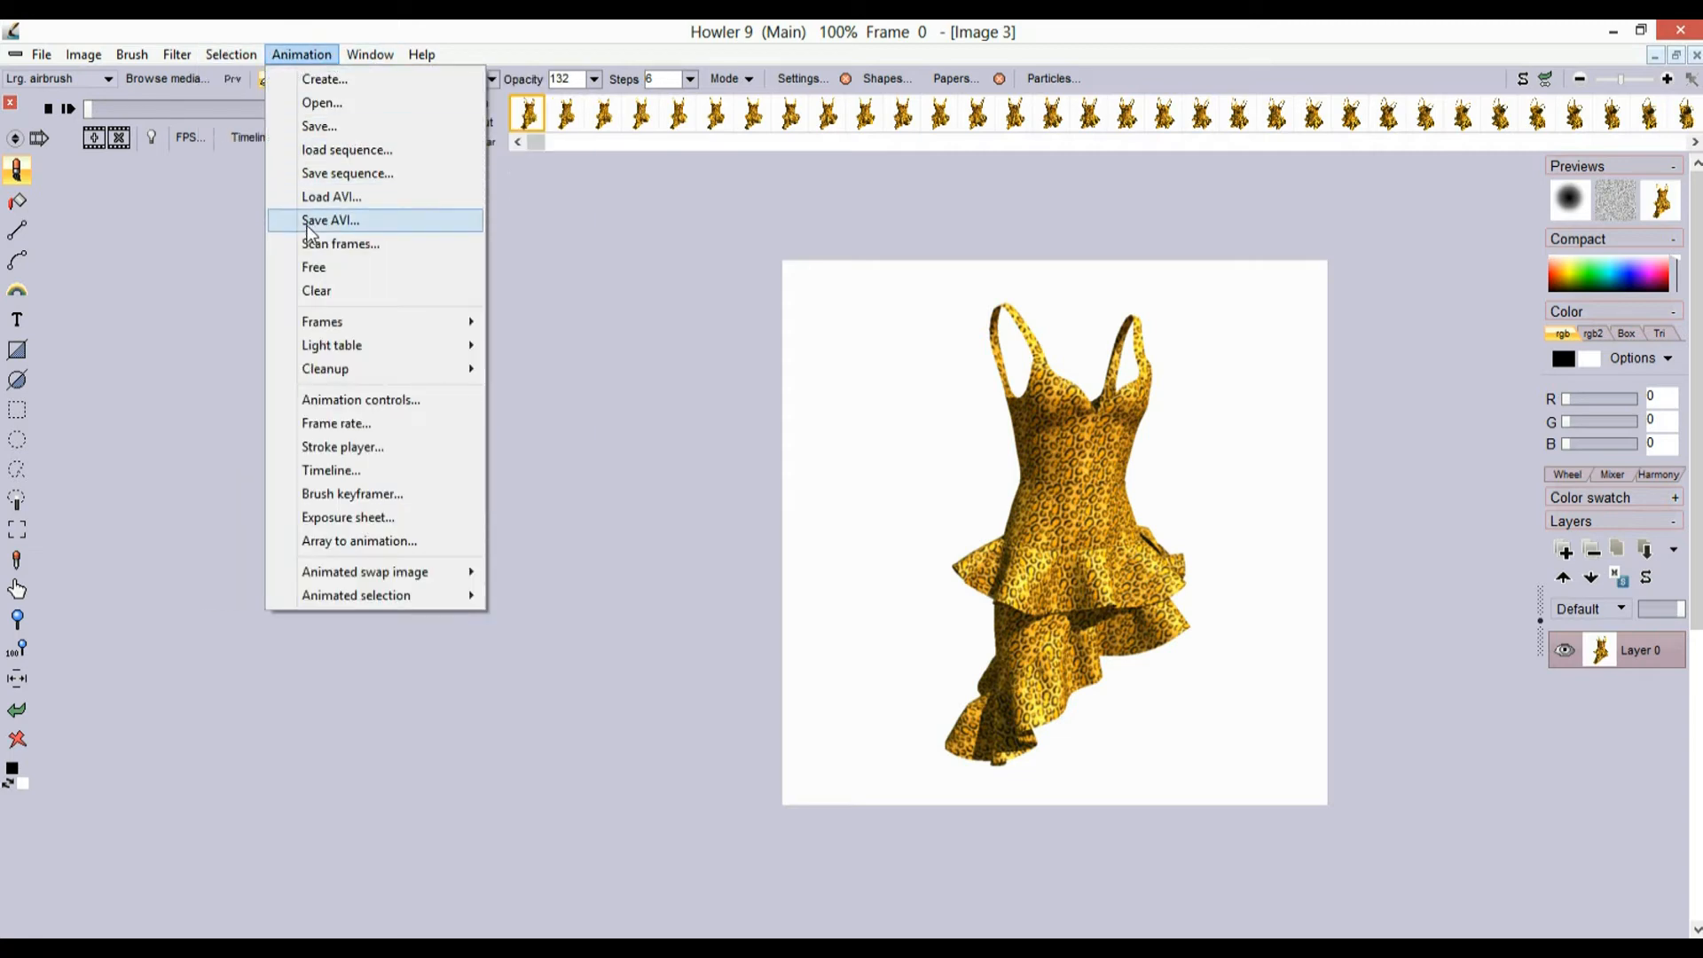
{"action": "mouse_move", "coordinate": [338, 599]}
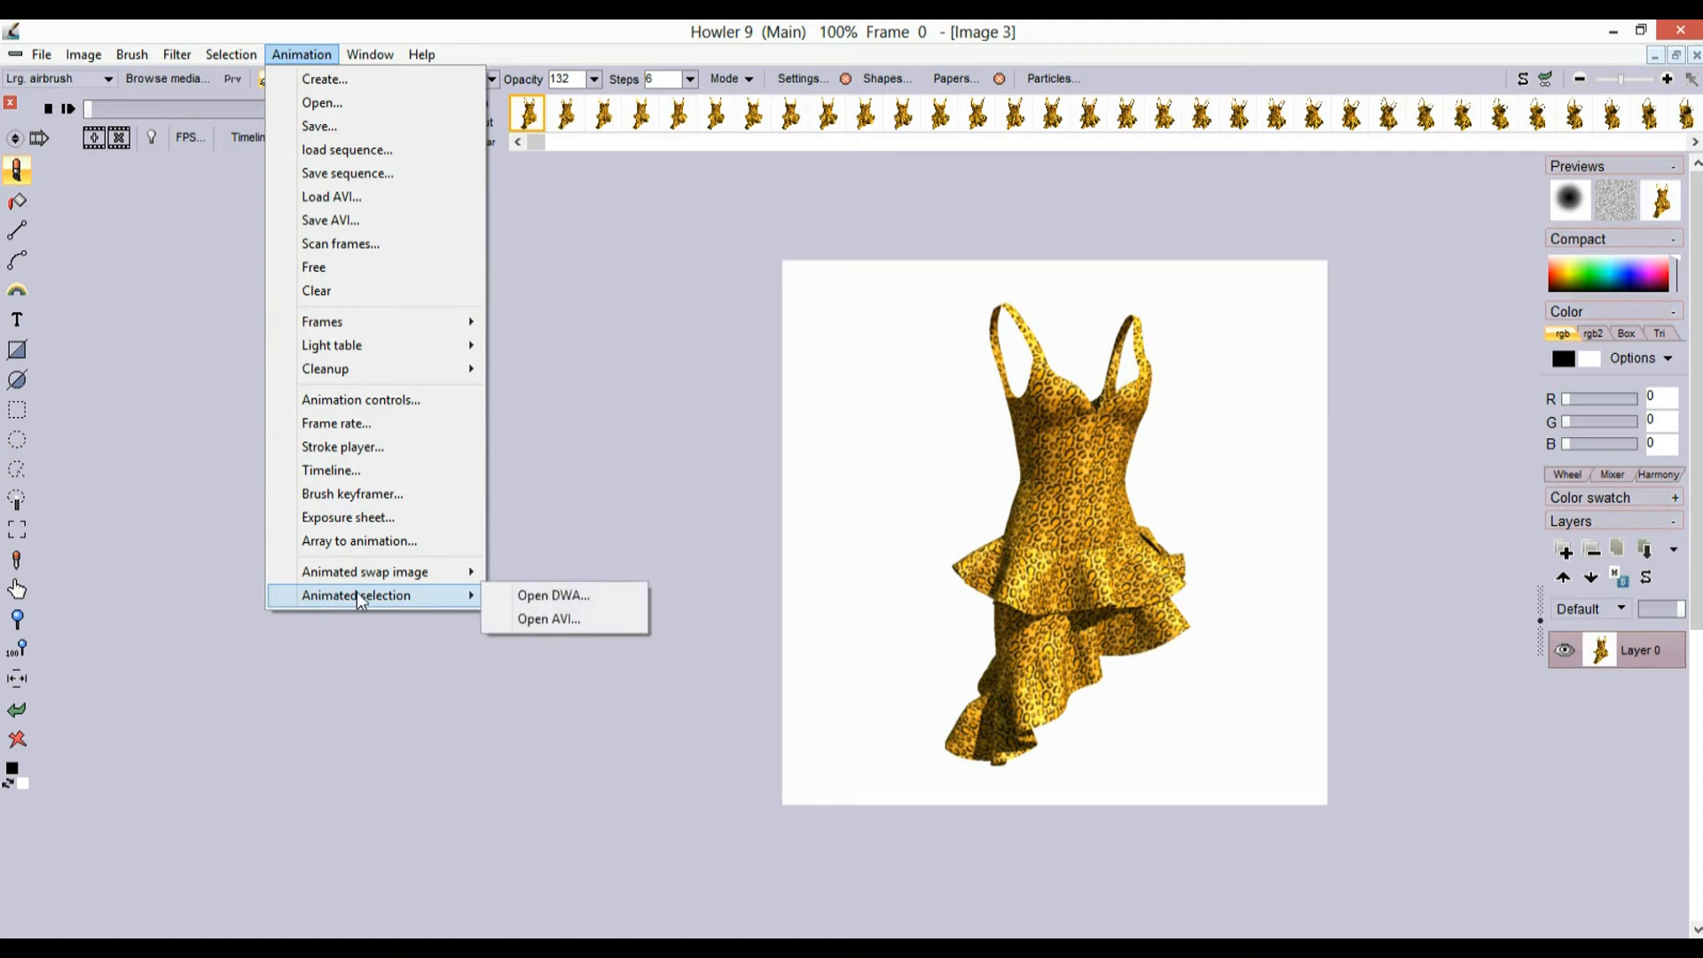
{"action": "left_click", "coordinate": [582, 596]}
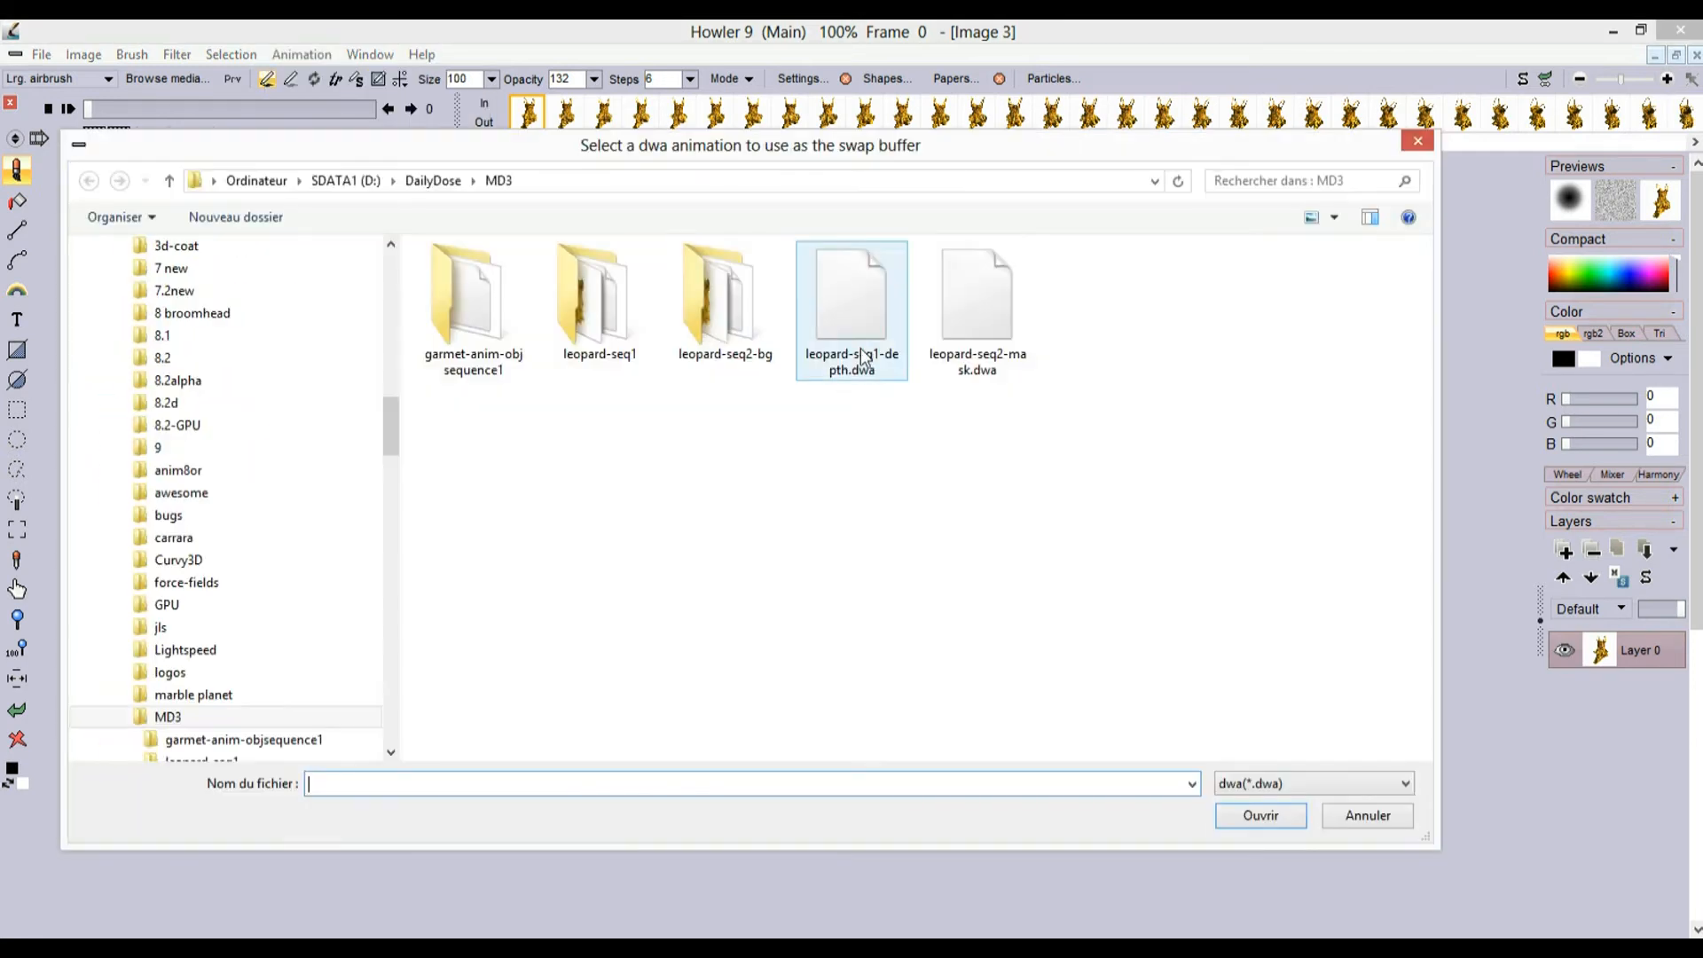
{"action": "left_click", "coordinate": [976, 283]}
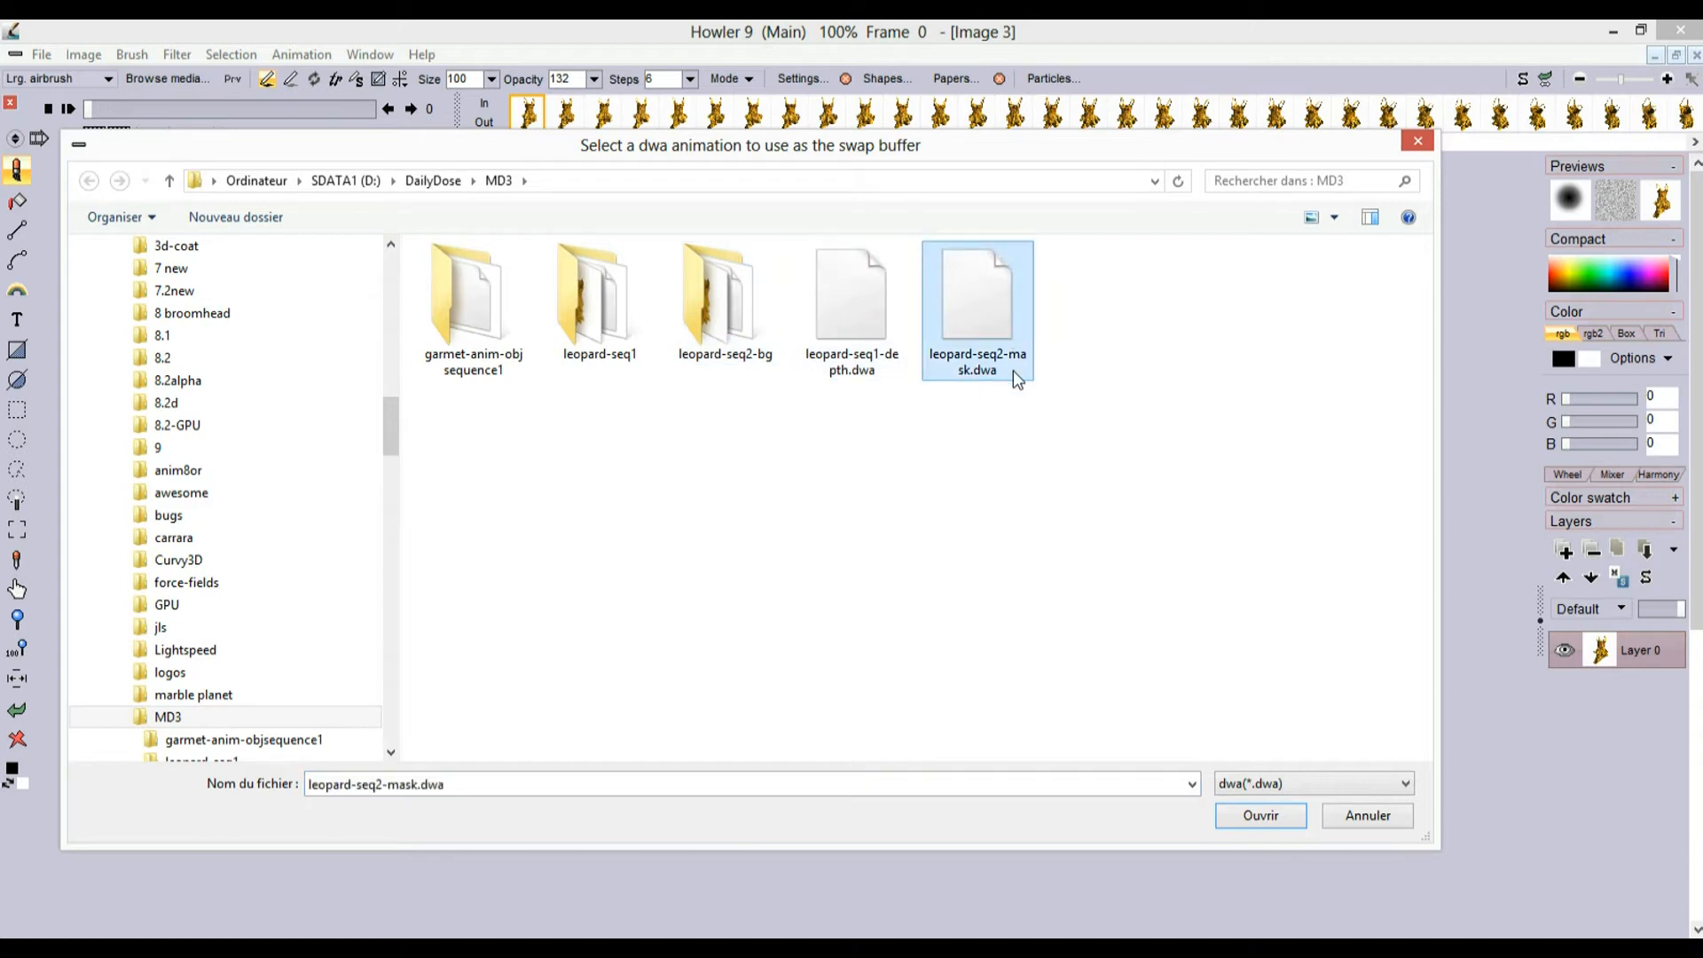
{"action": "left_click", "coordinate": [1260, 815]}
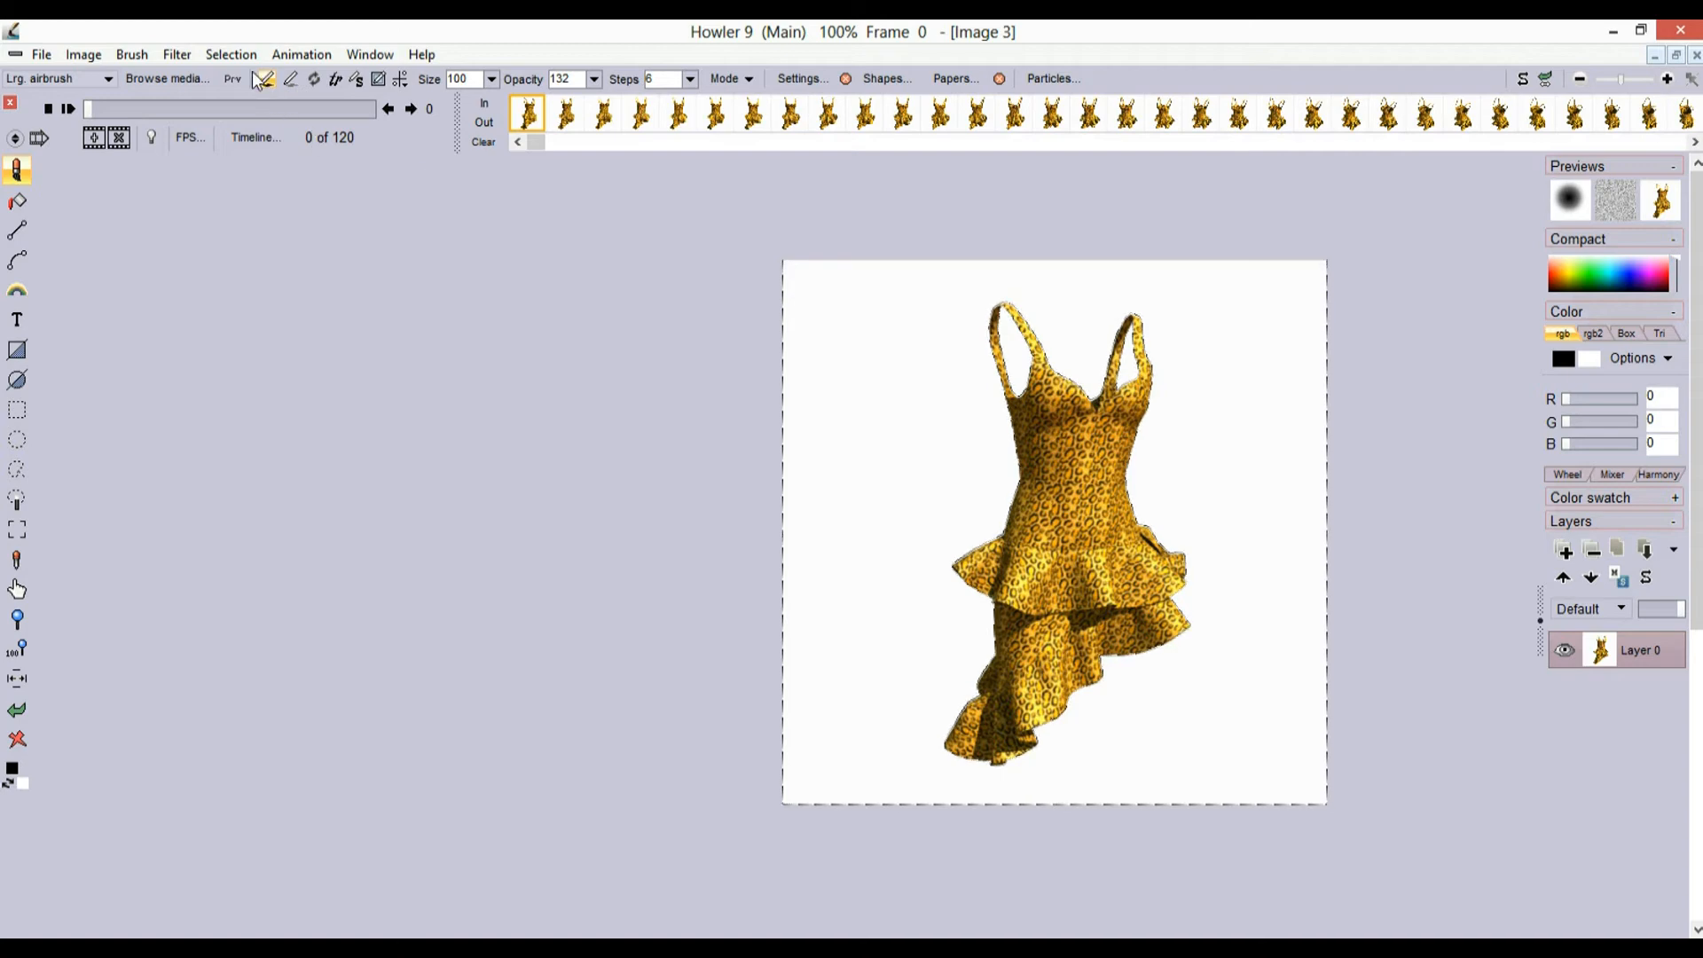
- Go to frame 19 and examine closely how the animated selection outline follows the dress
{"action": "left_click", "coordinate": [229, 53]}
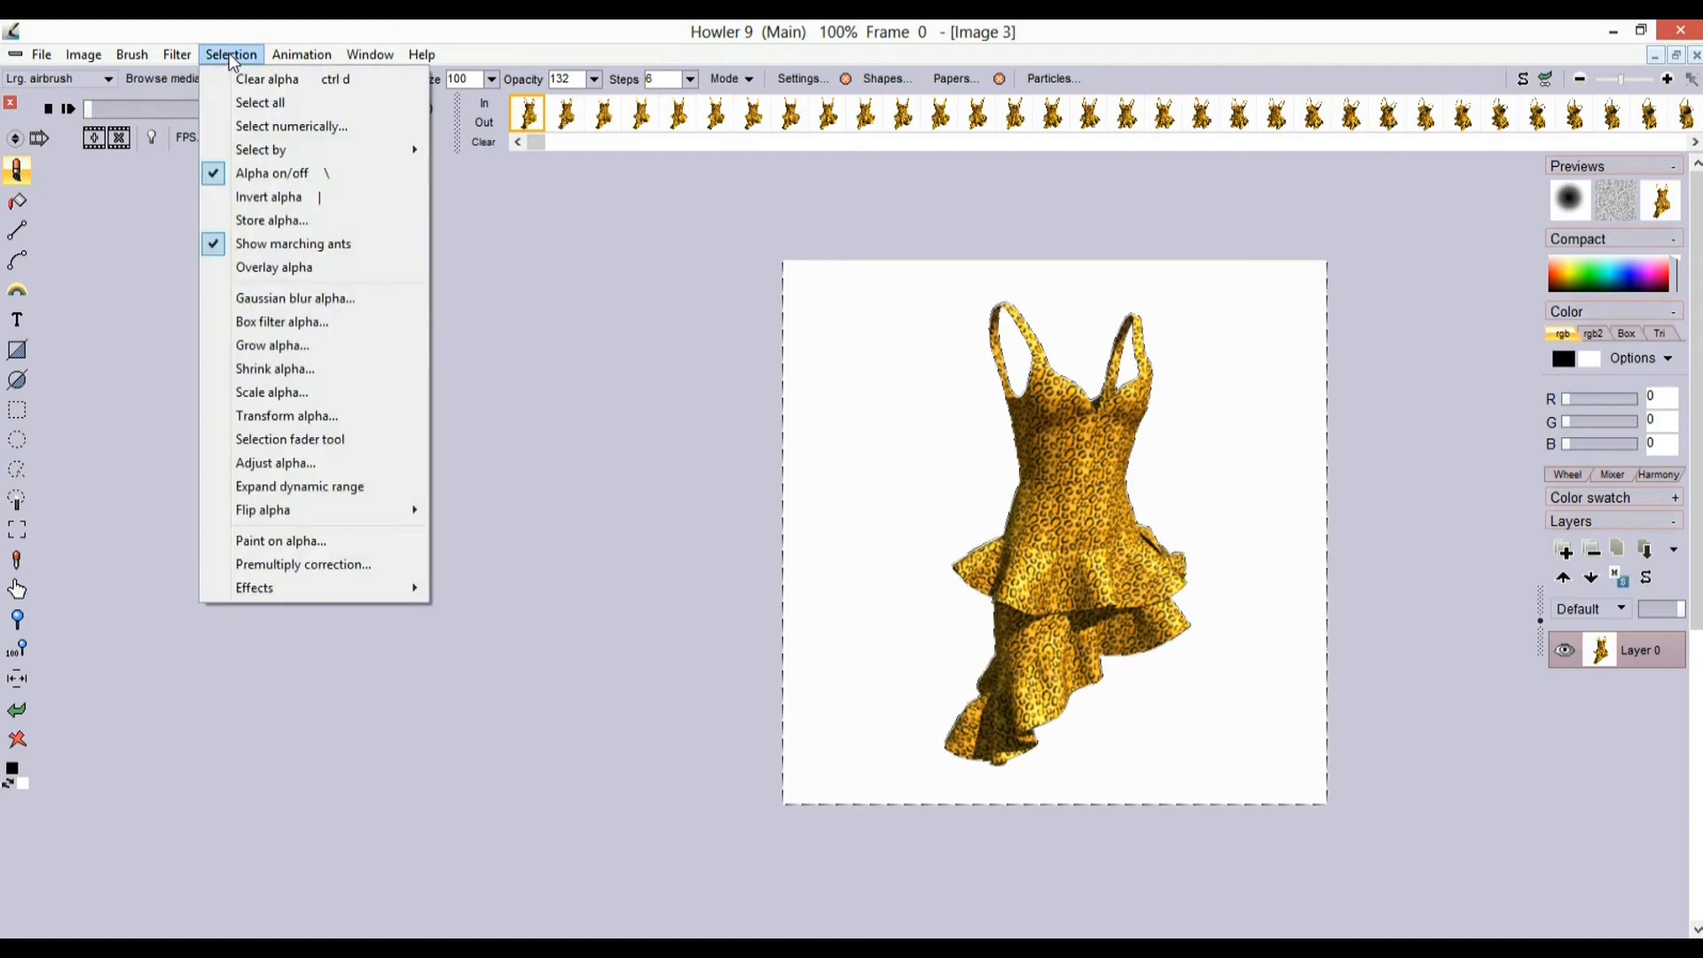
{"action": "mouse_move", "coordinate": [119, 108]}
{"action": "left_mouse_down"}
{"action": "mouse_move", "coordinate": [167, 117]}
{"action": "mouse_move", "coordinate": [134, 119]}
{"action": "left_mouse_up"}
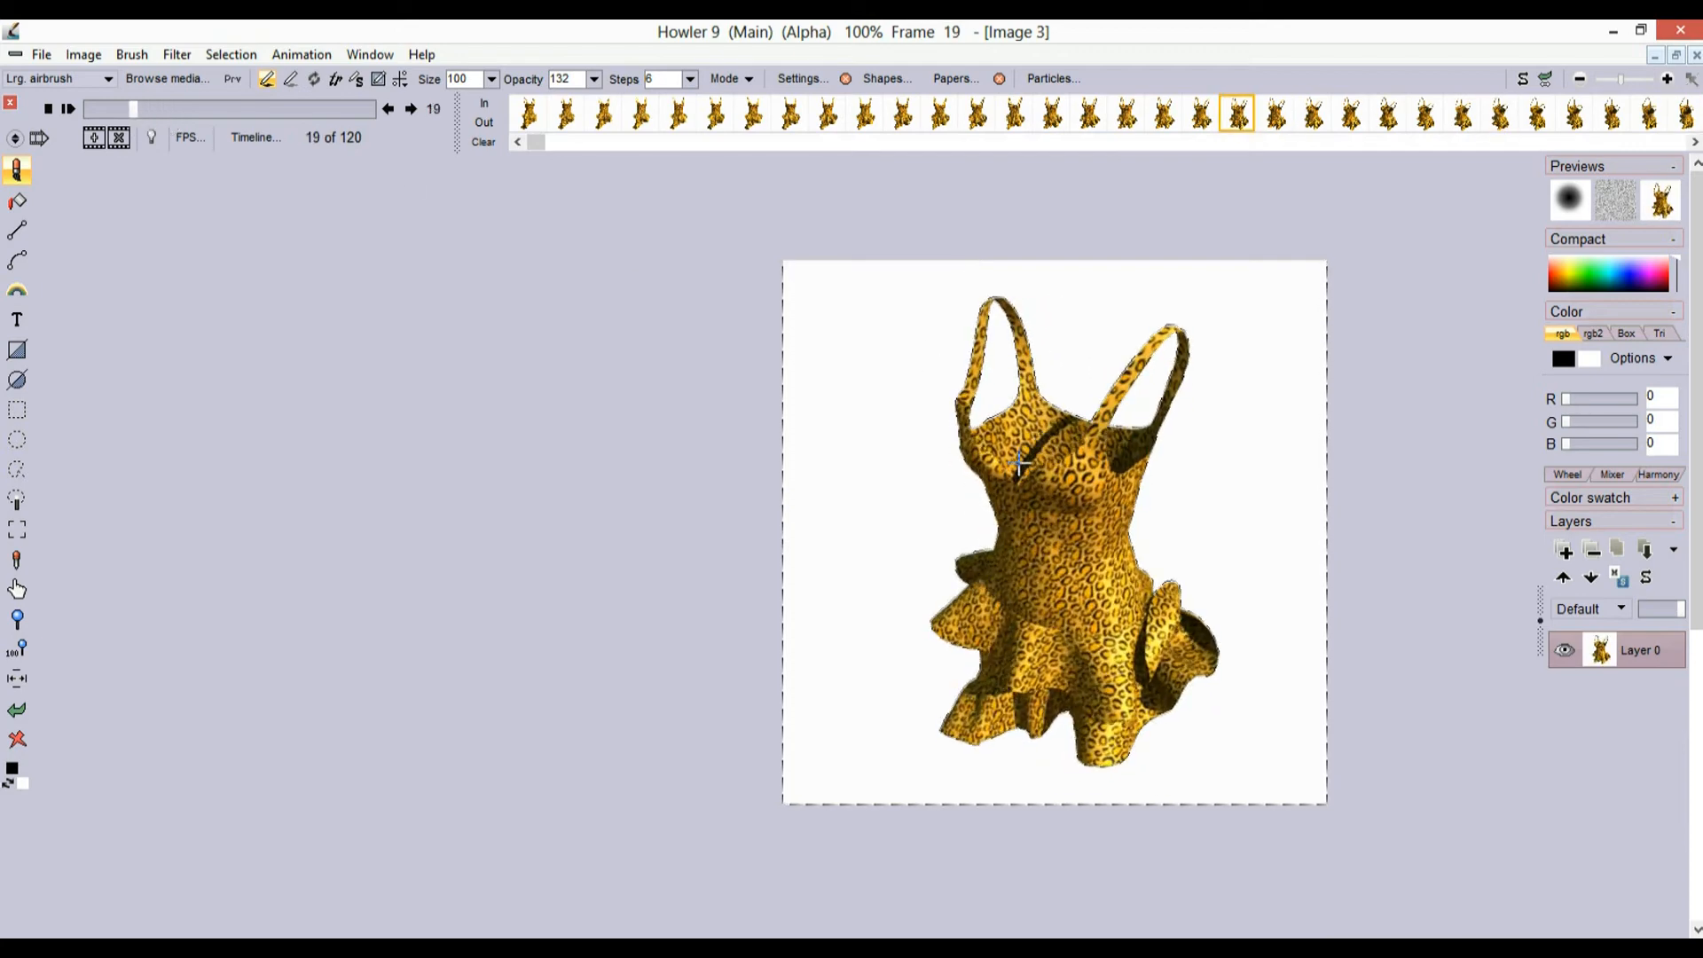
{"action": "left_click_drag", "start_coordinate": [806, 502], "coordinate": [547, 496]}
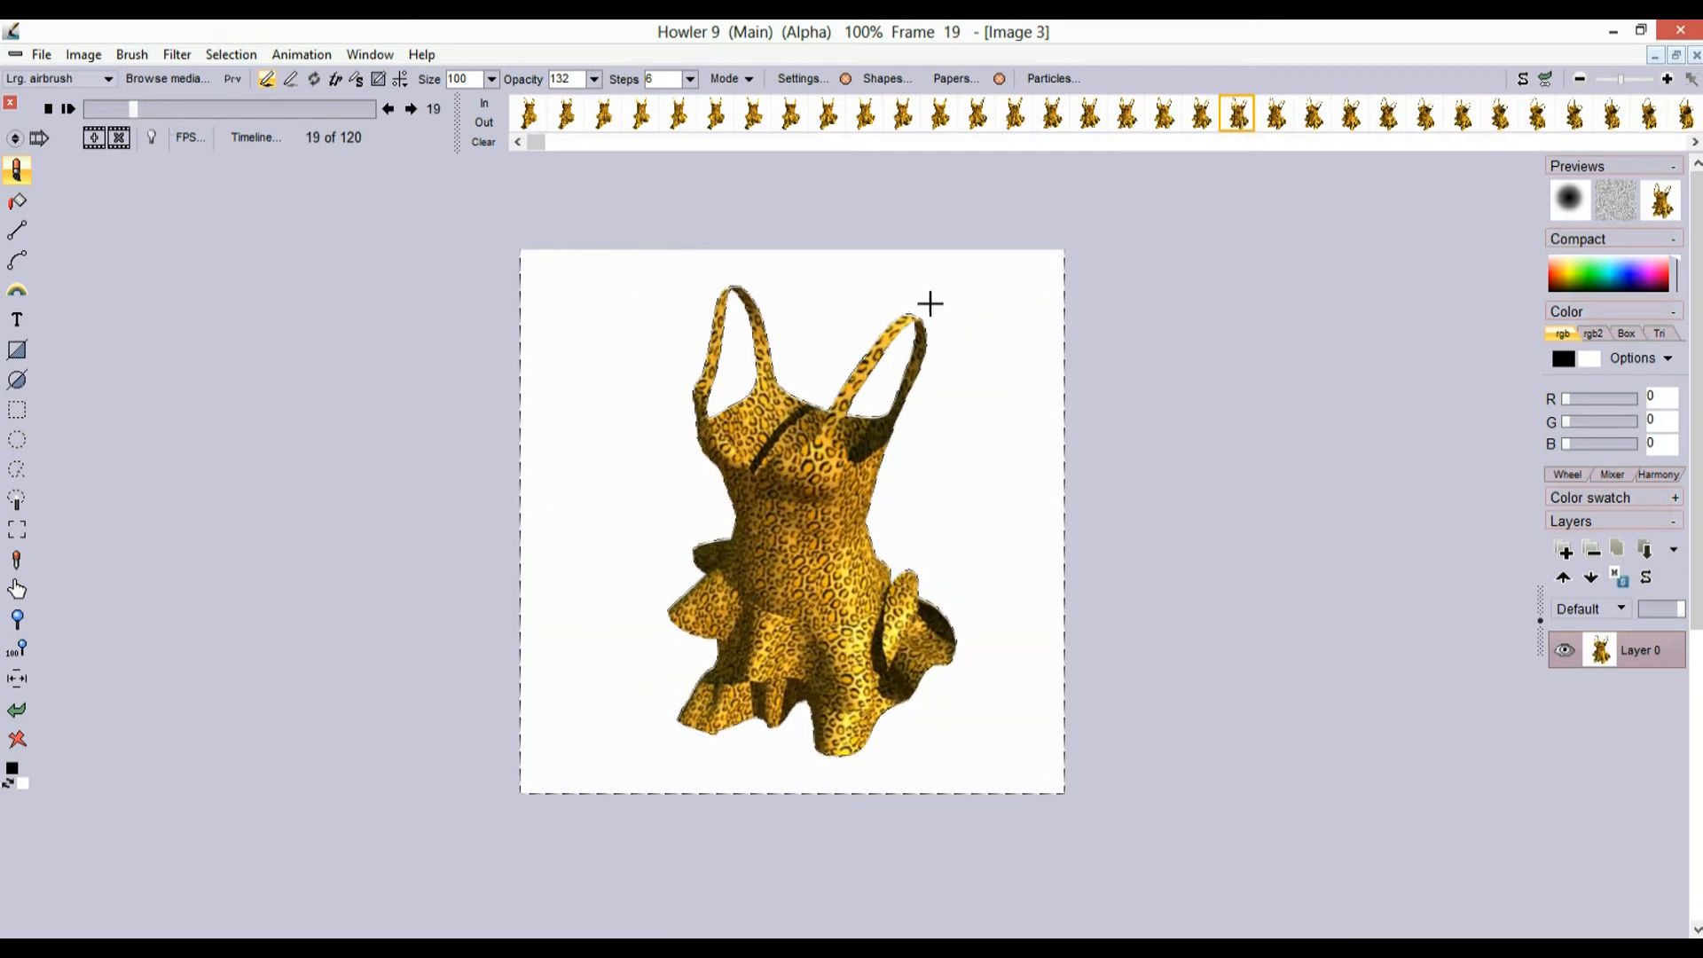
{"action": "scroll", "coordinate": [922, 417], "scroll_direction": "up", "scroll_amount": 2}
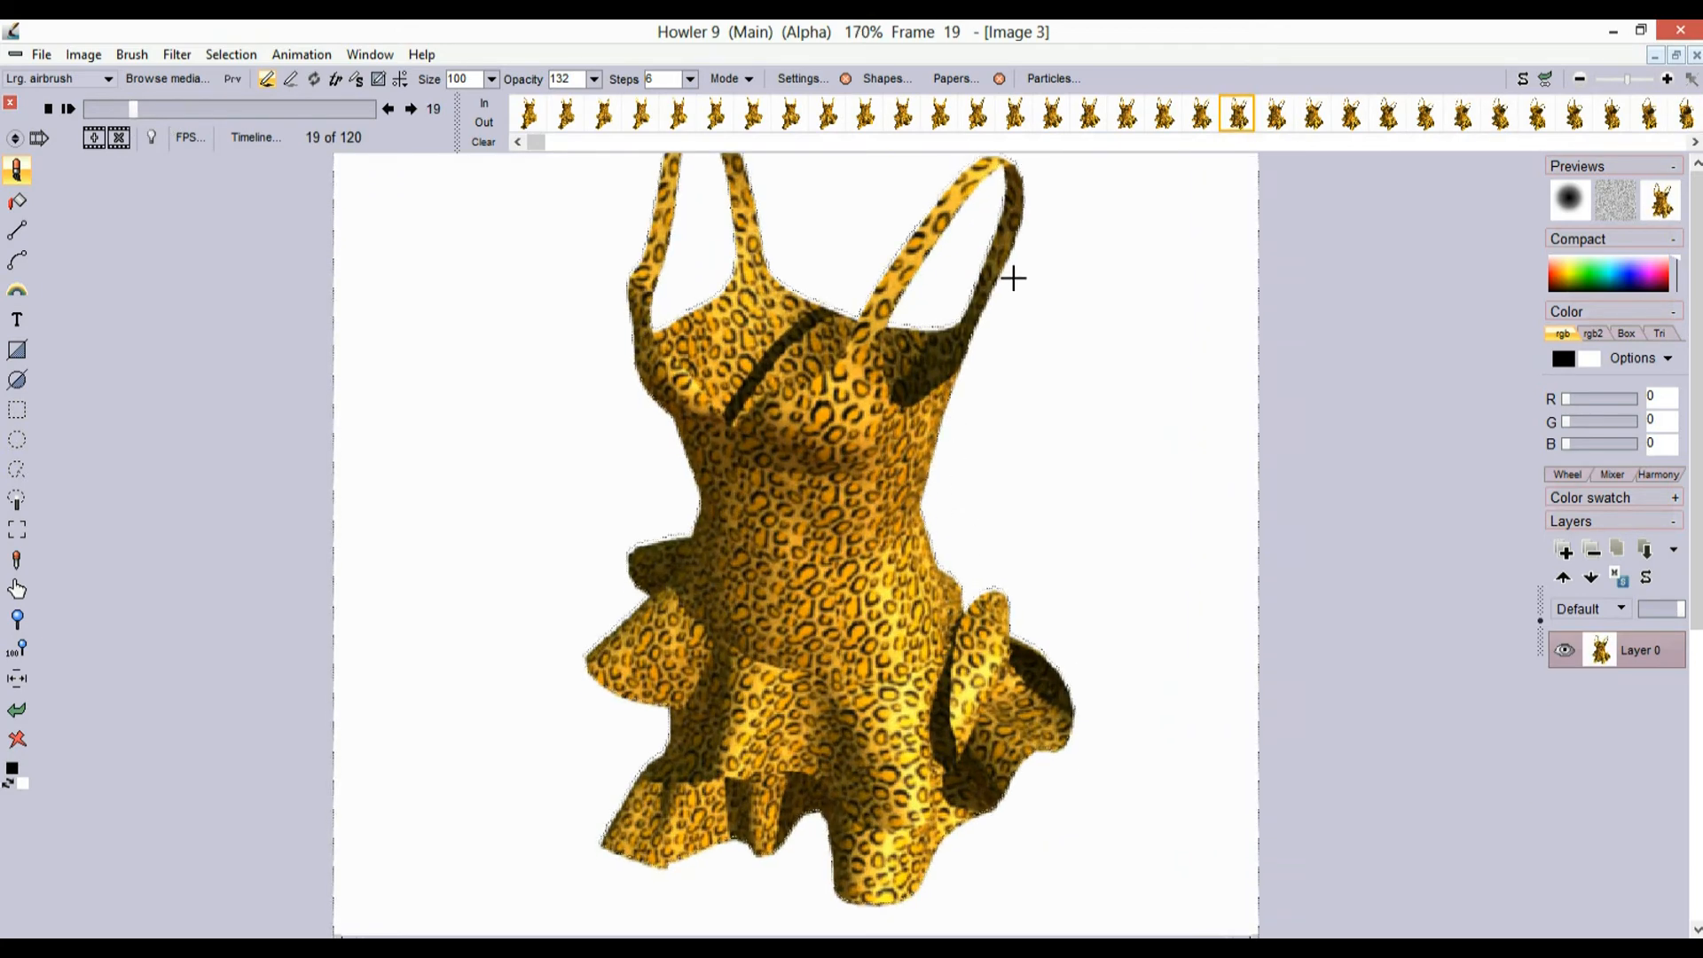
{"action": "scroll", "coordinate": [975, 319], "scroll_direction": "down", "scroll_amount": 2}
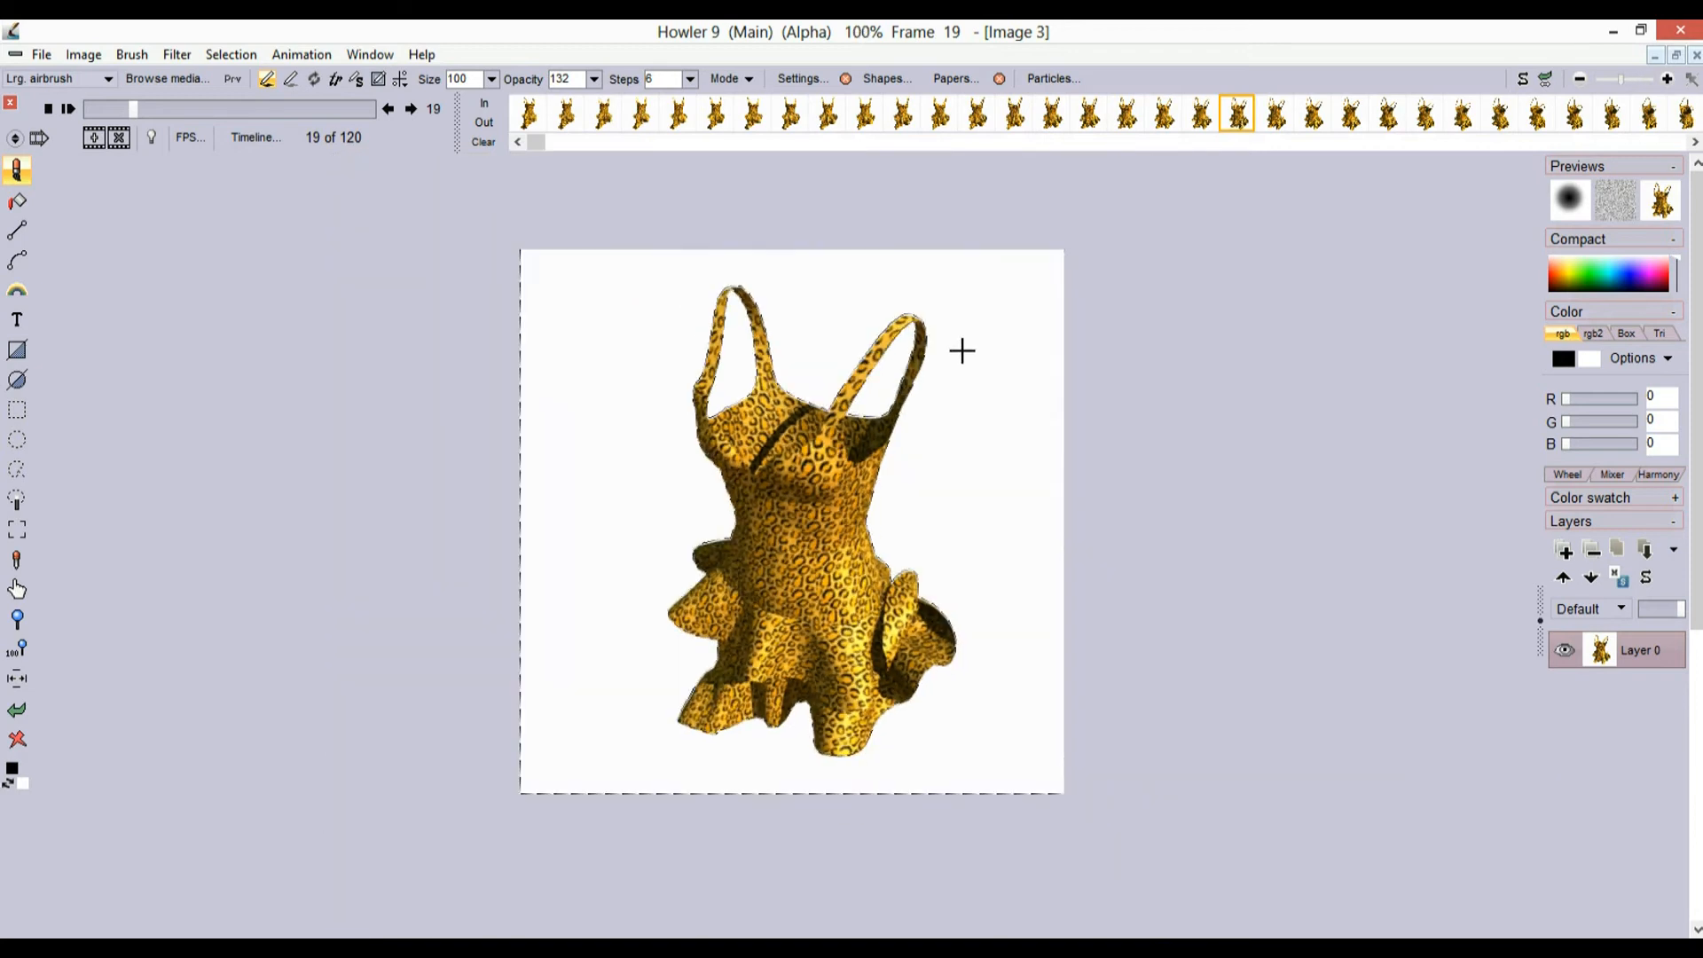
- Turn on the alpha overlay and inspect the masked background around the dress's edges and straps
{"action": "left_click", "coordinate": [228, 53]}
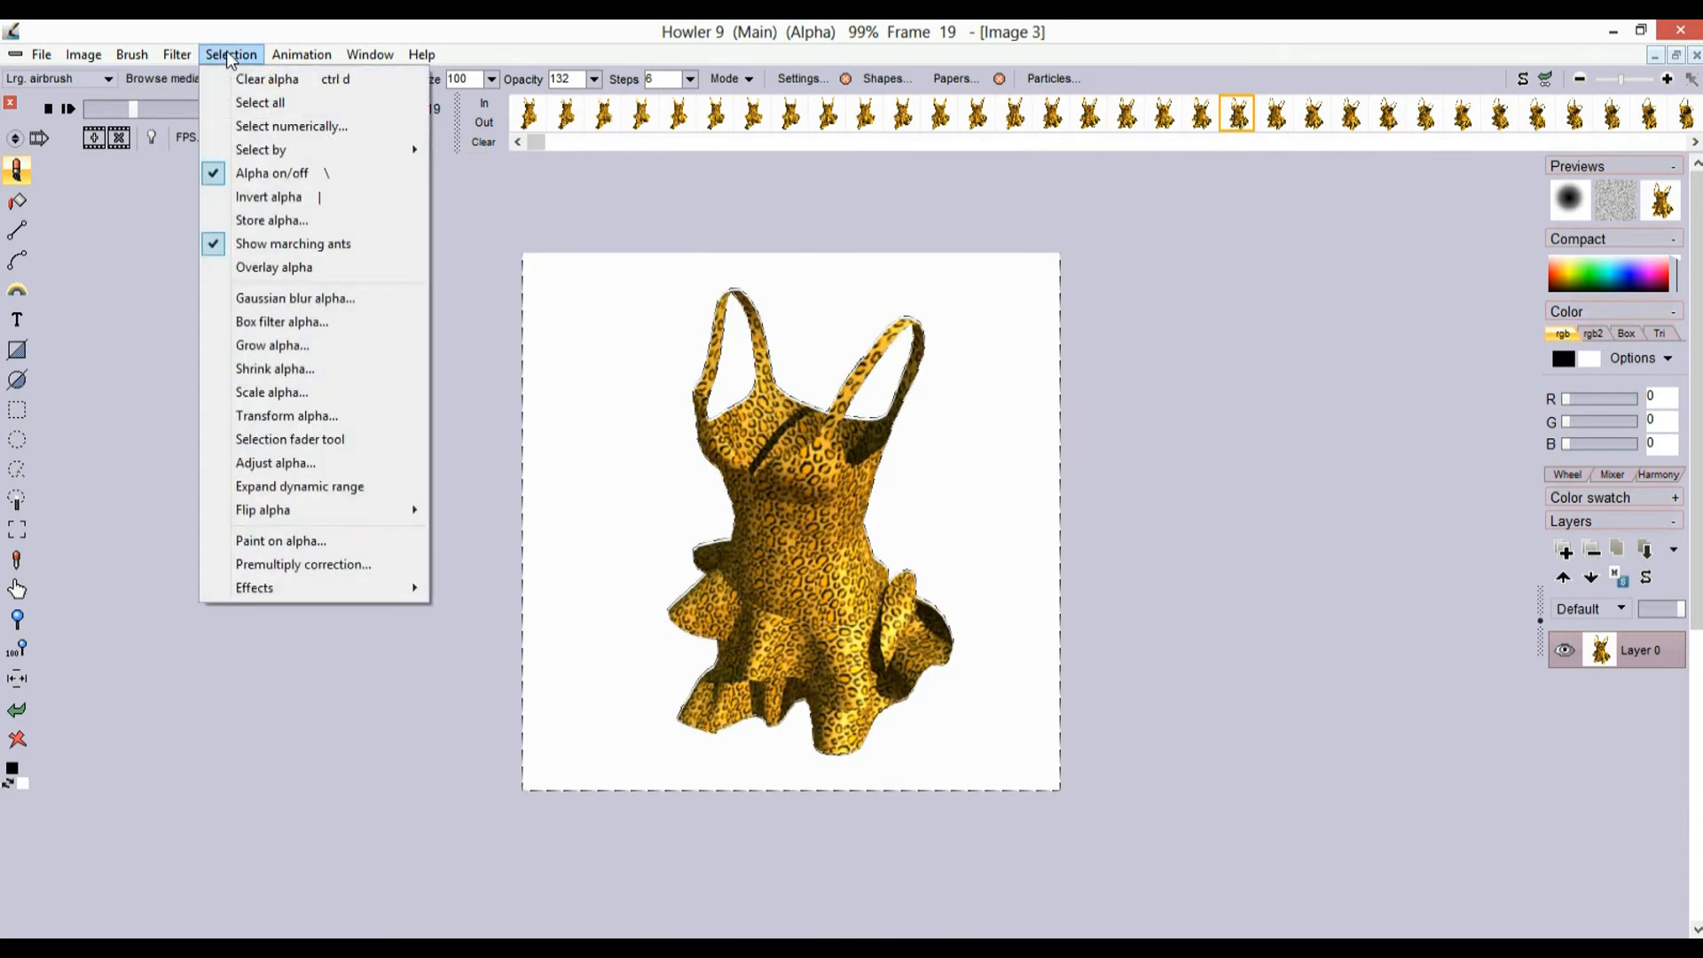
{"action": "left_click", "coordinate": [284, 264]}
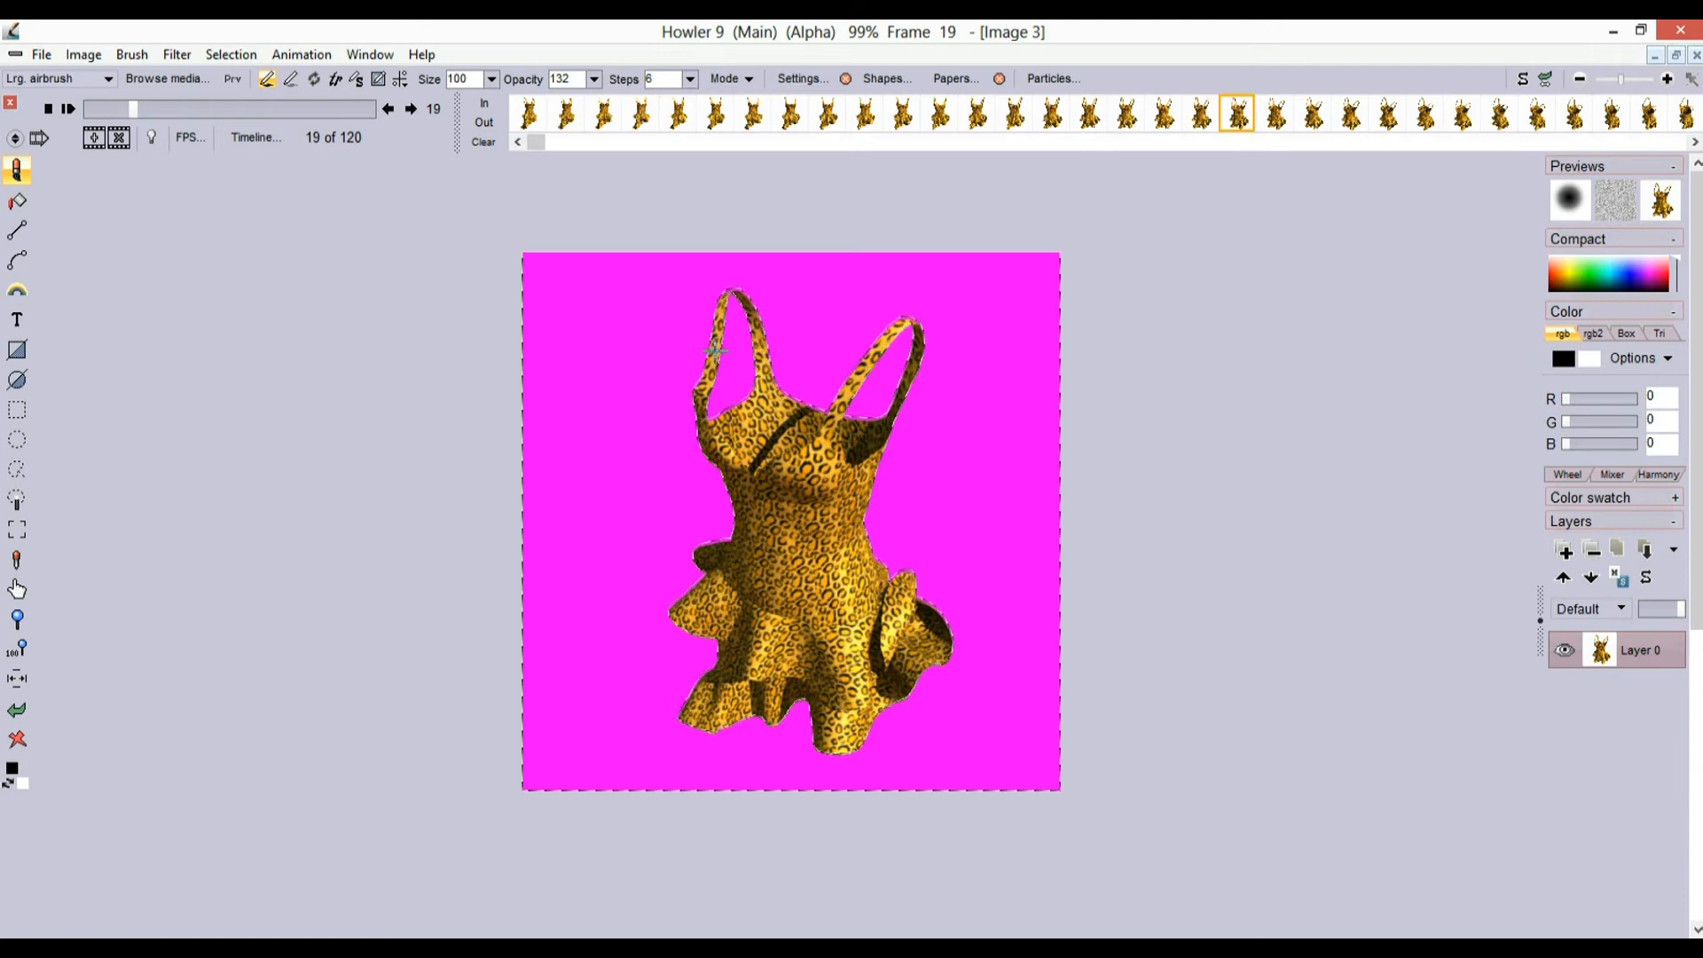
{"action": "scroll", "coordinate": [797, 397], "scroll_direction": "up", "scroll_amount": 3}
{"action": "scroll", "coordinate": [797, 396], "scroll_direction": "up", "scroll_amount": 5}
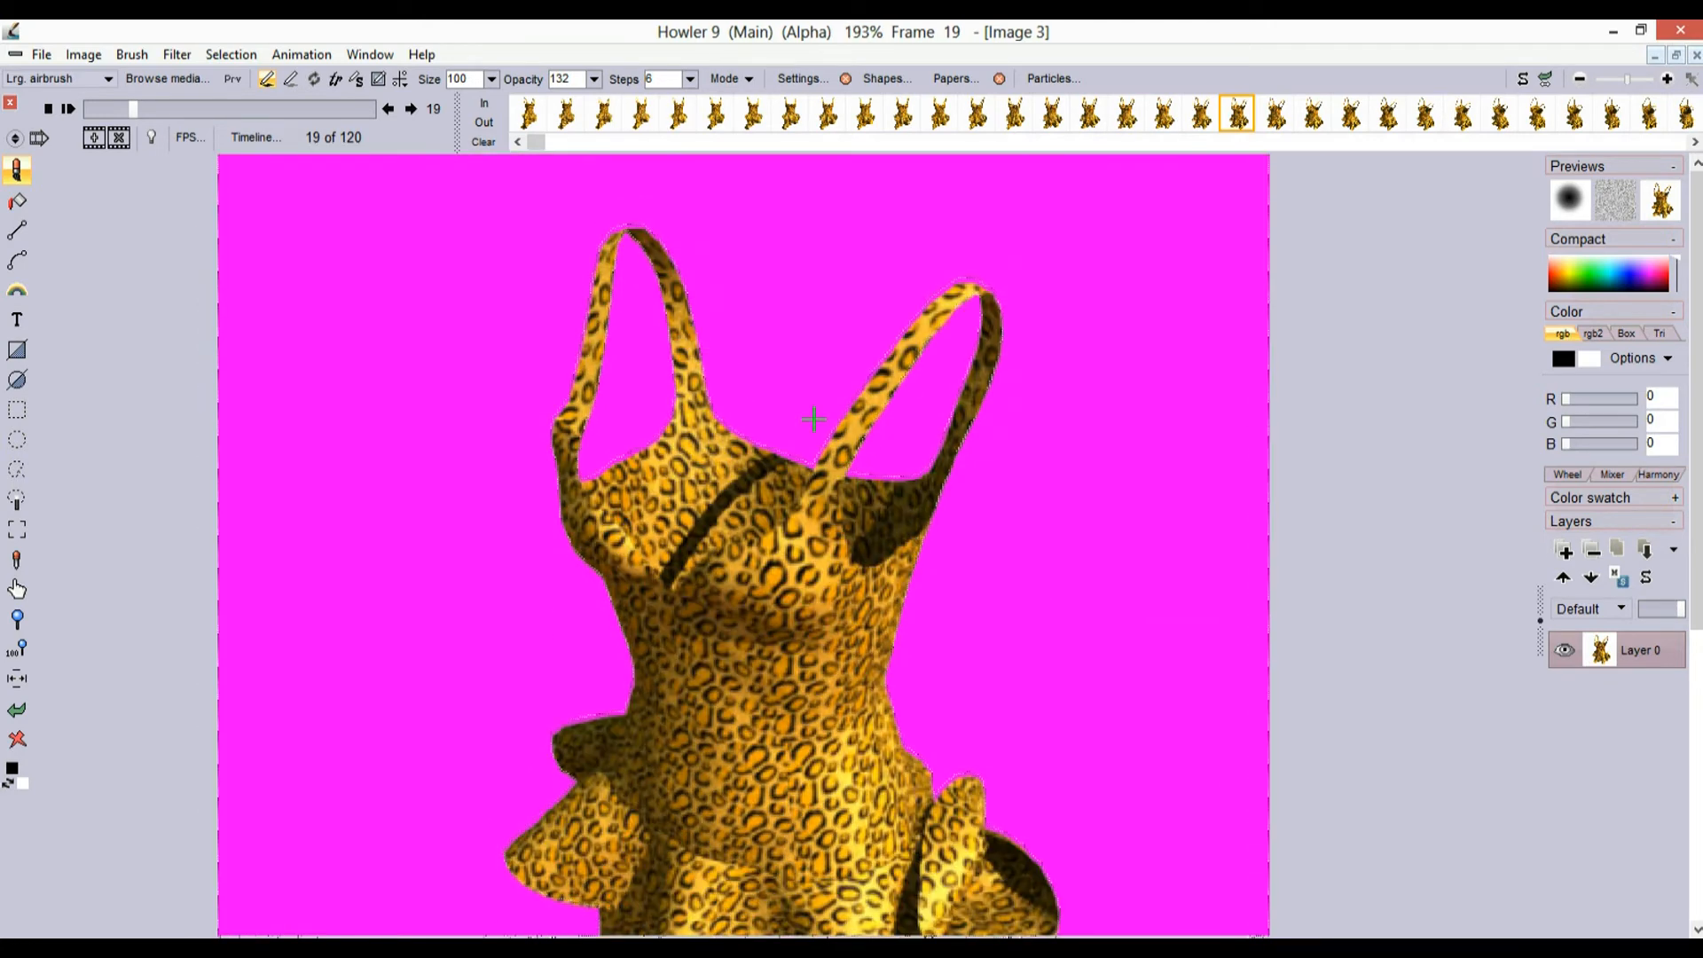
{"action": "scroll", "coordinate": [1002, 484], "scroll_direction": "down", "scroll_amount": 8}
{"action": "scroll", "coordinate": [871, 513], "scroll_direction": "down", "scroll_amount": 4}
{"action": "scroll", "coordinate": [864, 555], "scroll_direction": "up", "scroll_amount": 4}
{"action": "scroll", "coordinate": [878, 554], "scroll_direction": "up", "scroll_amount": 3}
{"action": "scroll", "coordinate": [1026, 555], "scroll_direction": "down", "scroll_amount": 1}
{"action": "scroll", "coordinate": [932, 543], "scroll_direction": "up", "scroll_amount": 1}
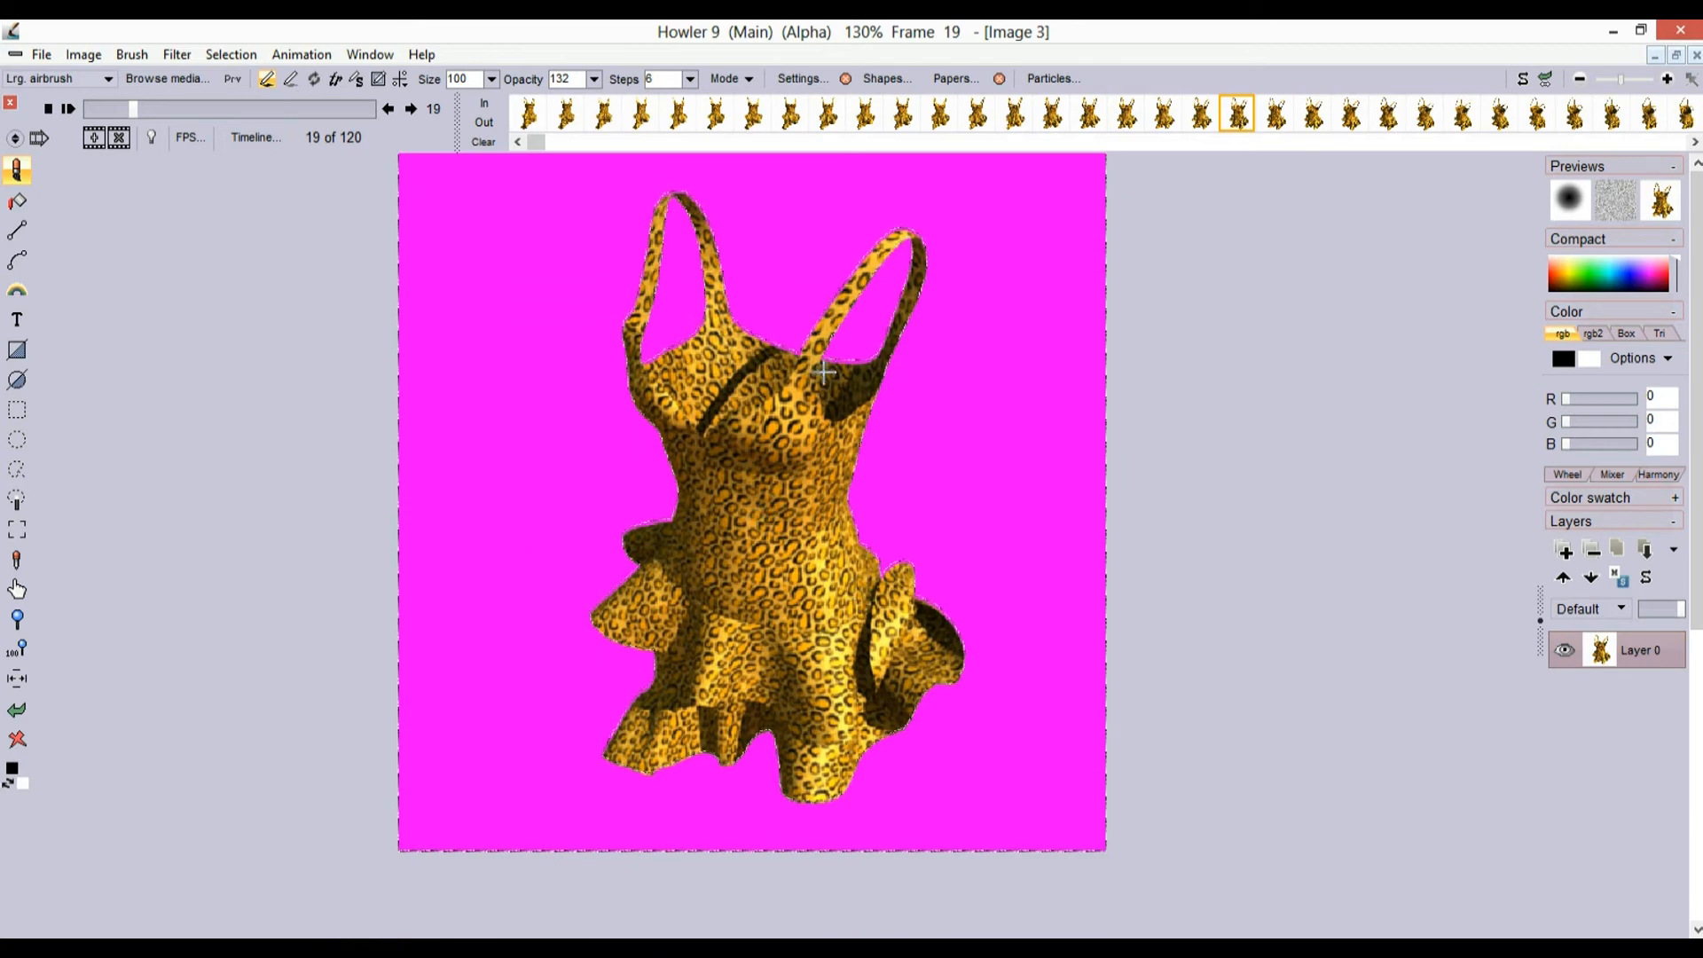
- Check the masked dress on frames 21 and 17 and review the DWA and AVI options for animated selections
{"action": "mouse_move", "coordinate": [133, 109]}
{"action": "left_mouse_down"}
{"action": "mouse_move", "coordinate": [225, 104]}
{"action": "mouse_move", "coordinate": [82, 110]}
{"action": "mouse_move", "coordinate": [193, 103]}
{"action": "mouse_move", "coordinate": [140, 110]}
{"action": "left_mouse_up"}
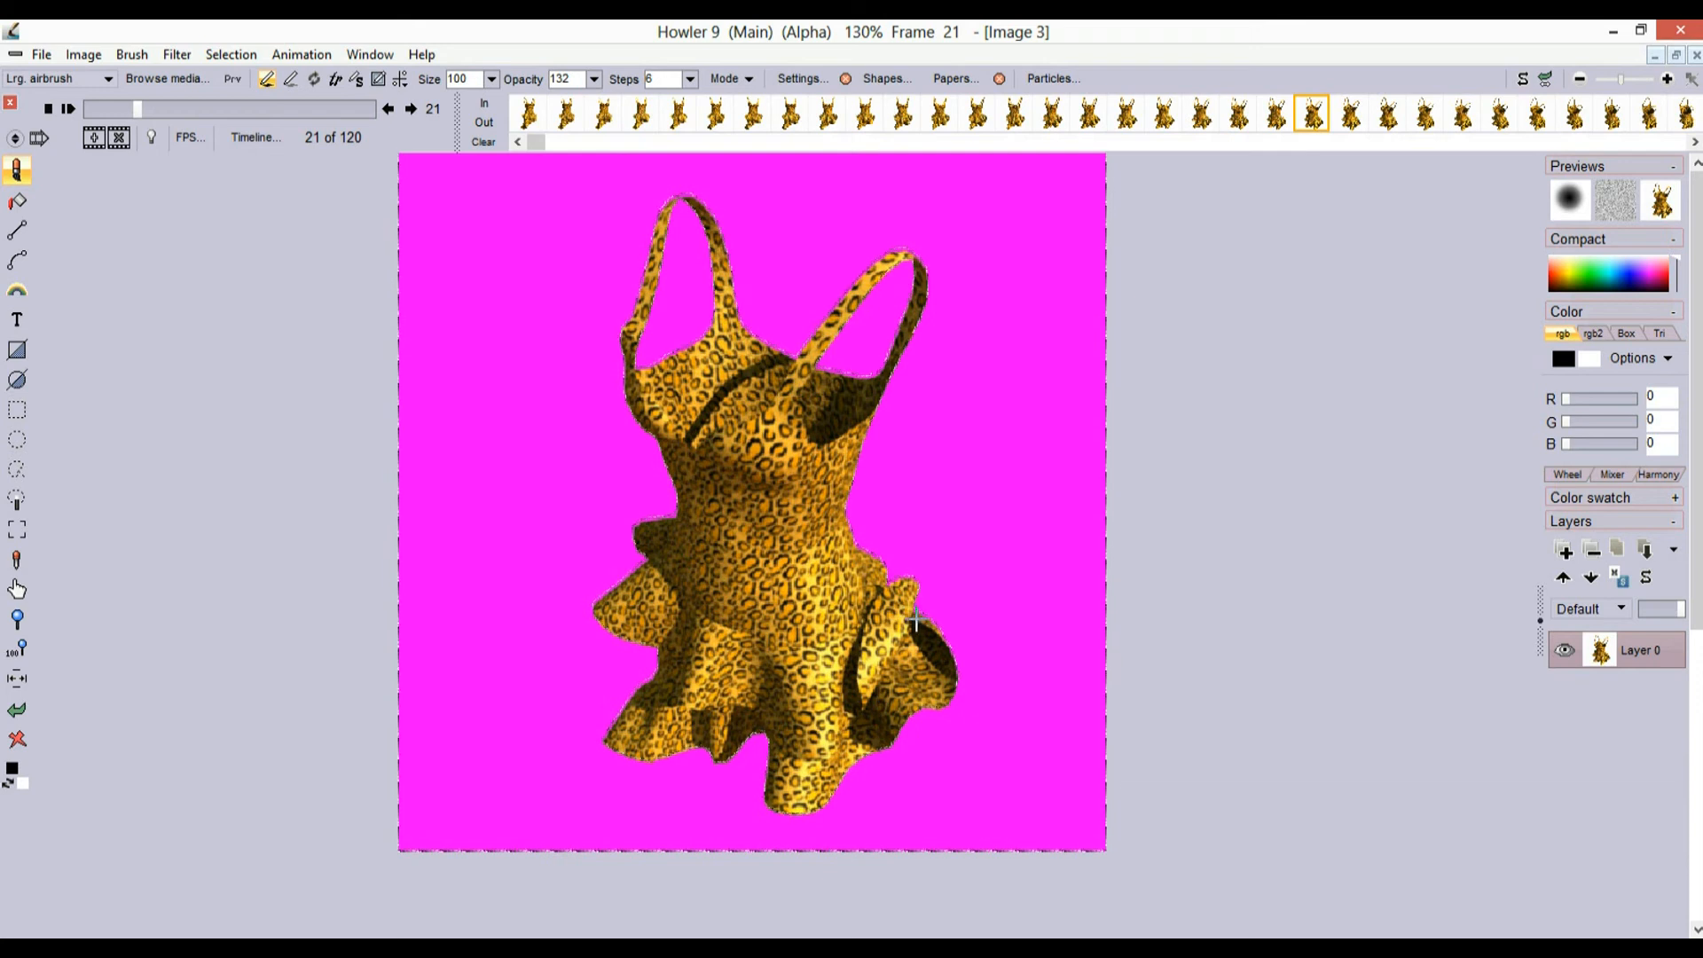
{"action": "left_click", "coordinate": [302, 55]}
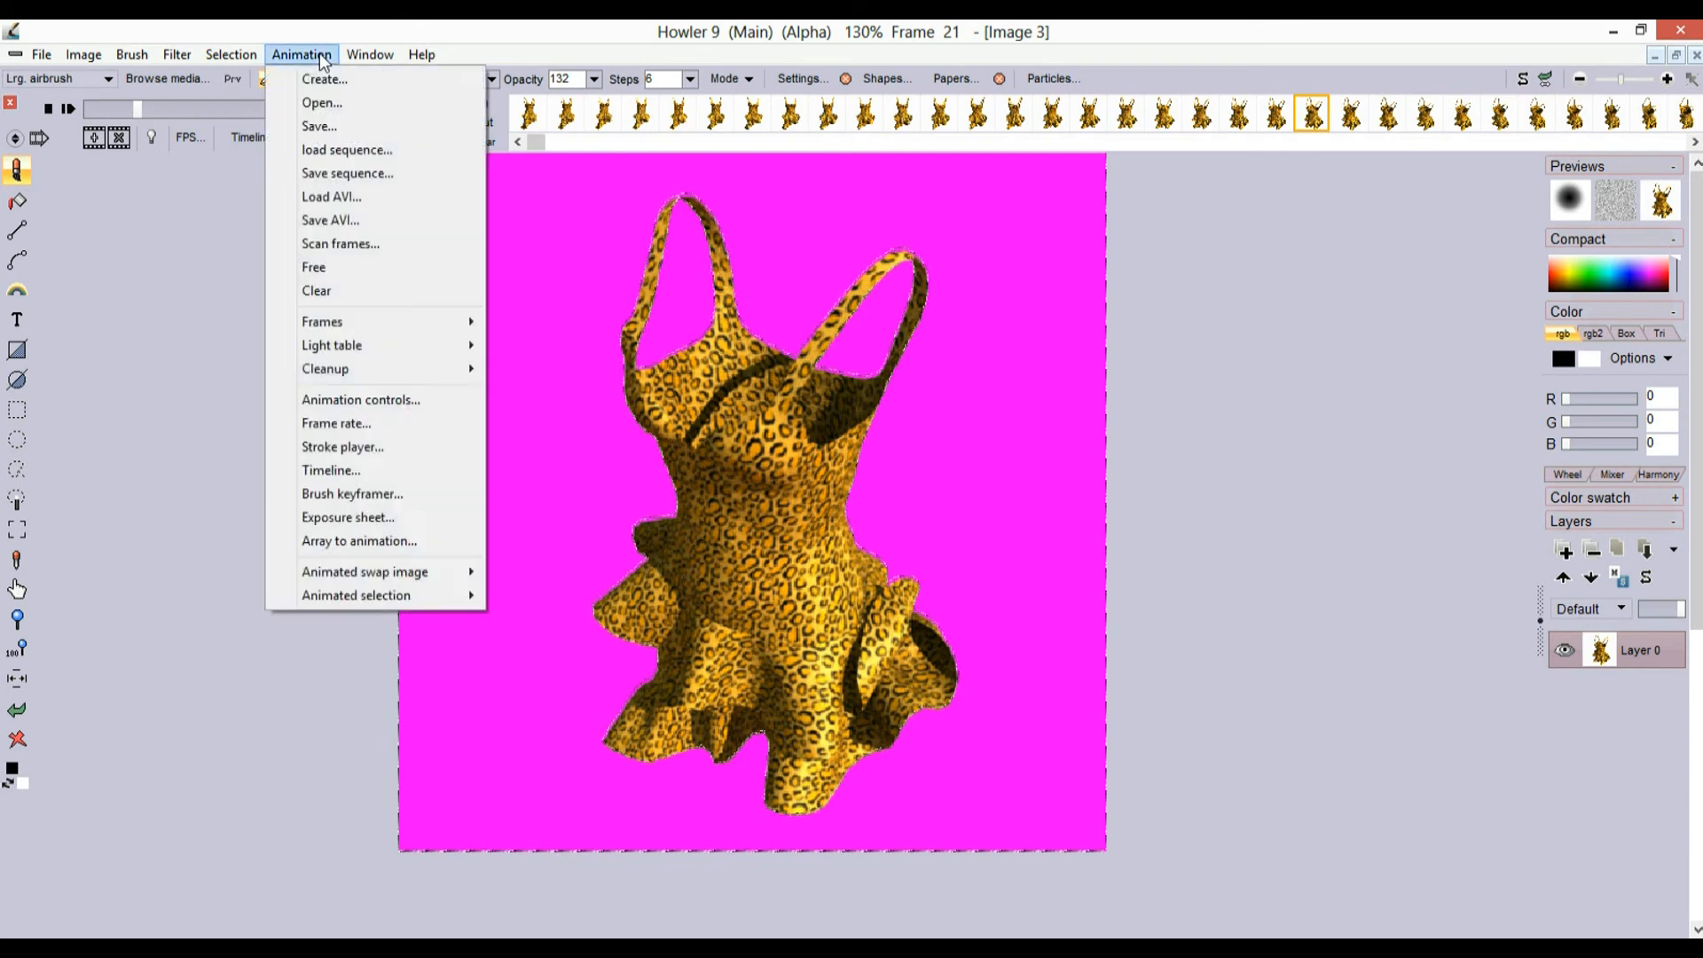
{"action": "mouse_move", "coordinate": [362, 596]}
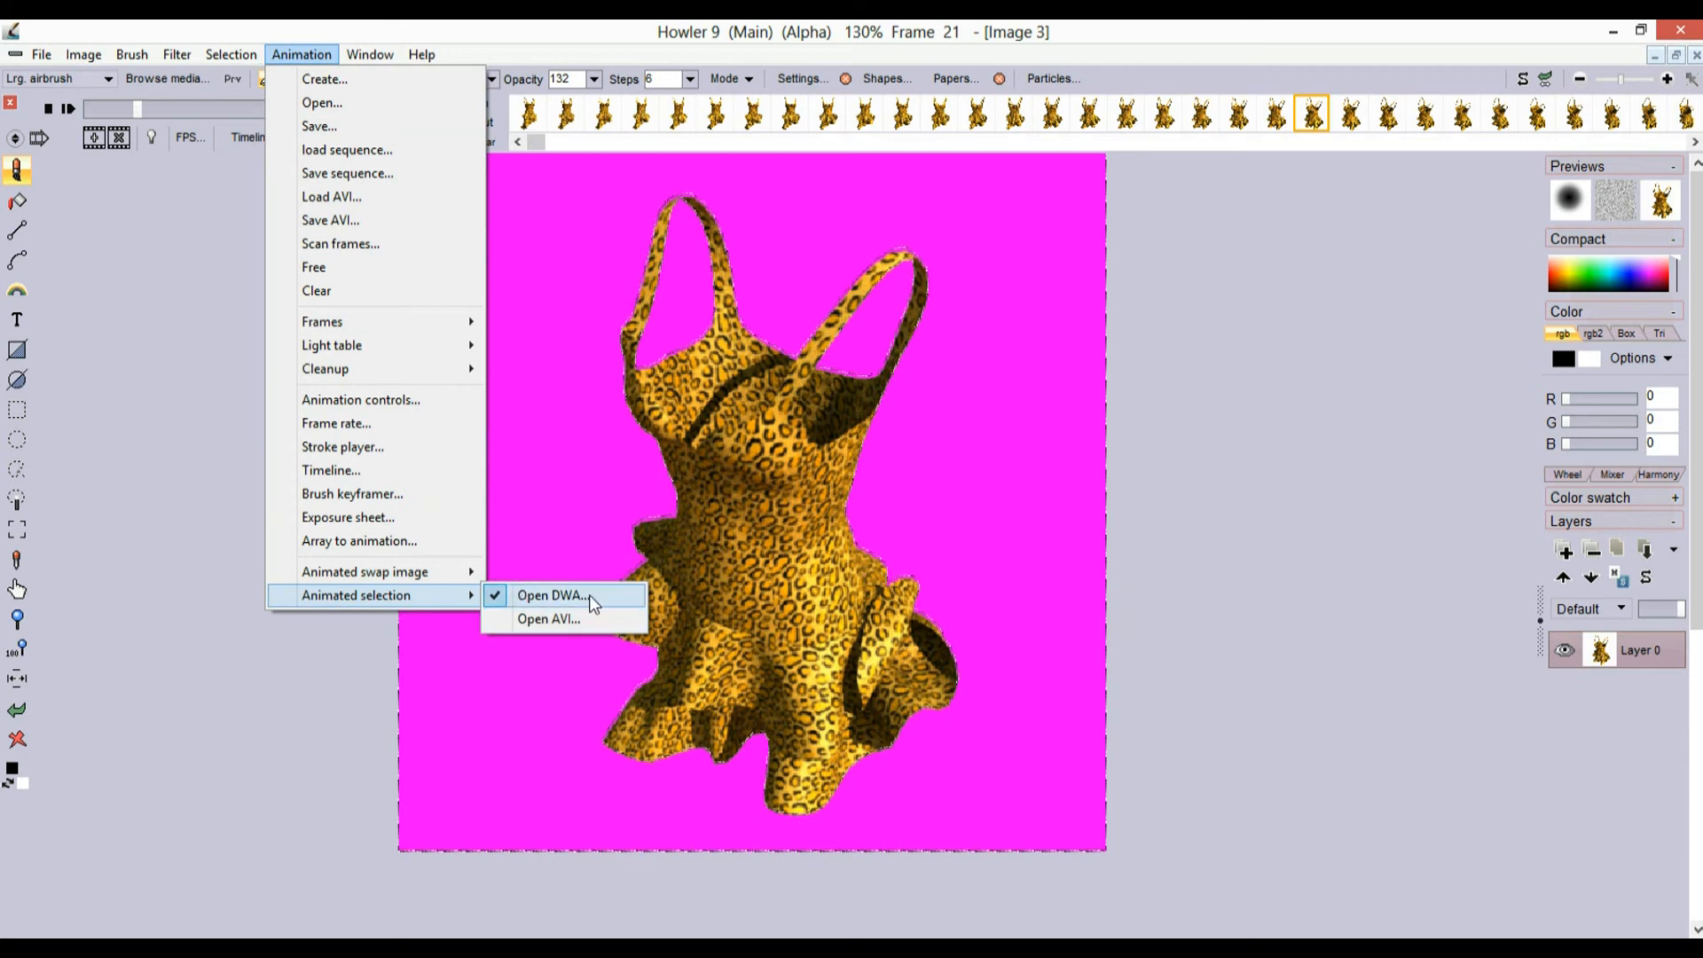
{"action": "left_click", "coordinate": [412, 23]}
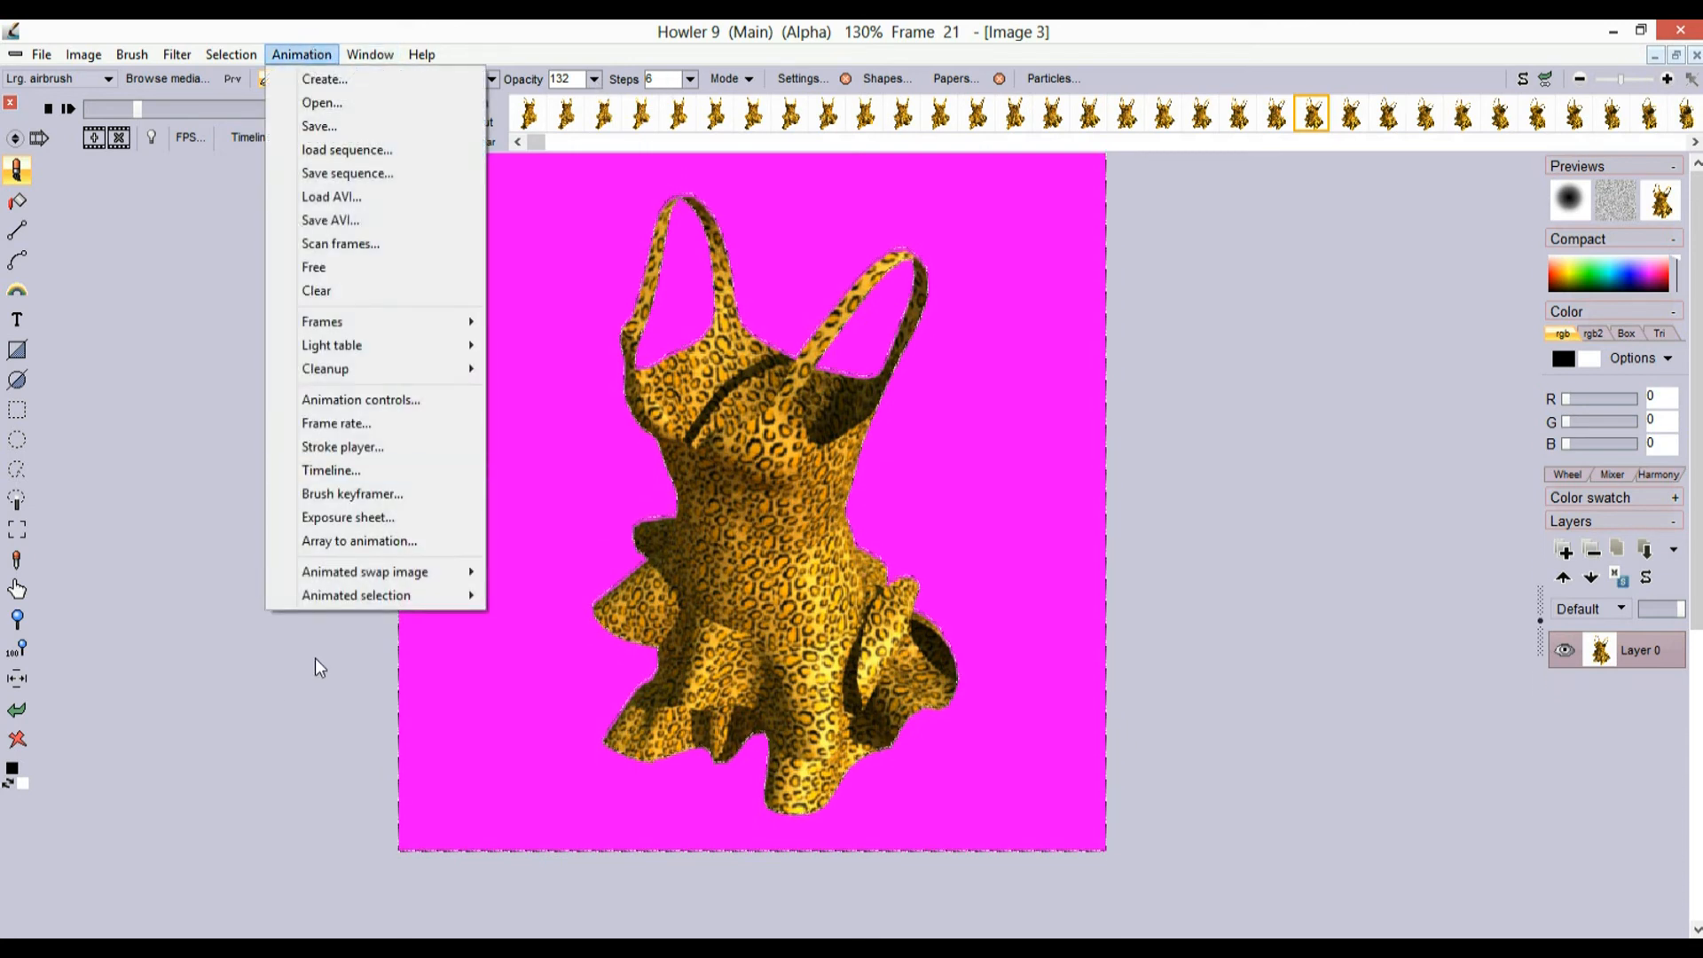
{"action": "mouse_move", "coordinate": [393, 585]}
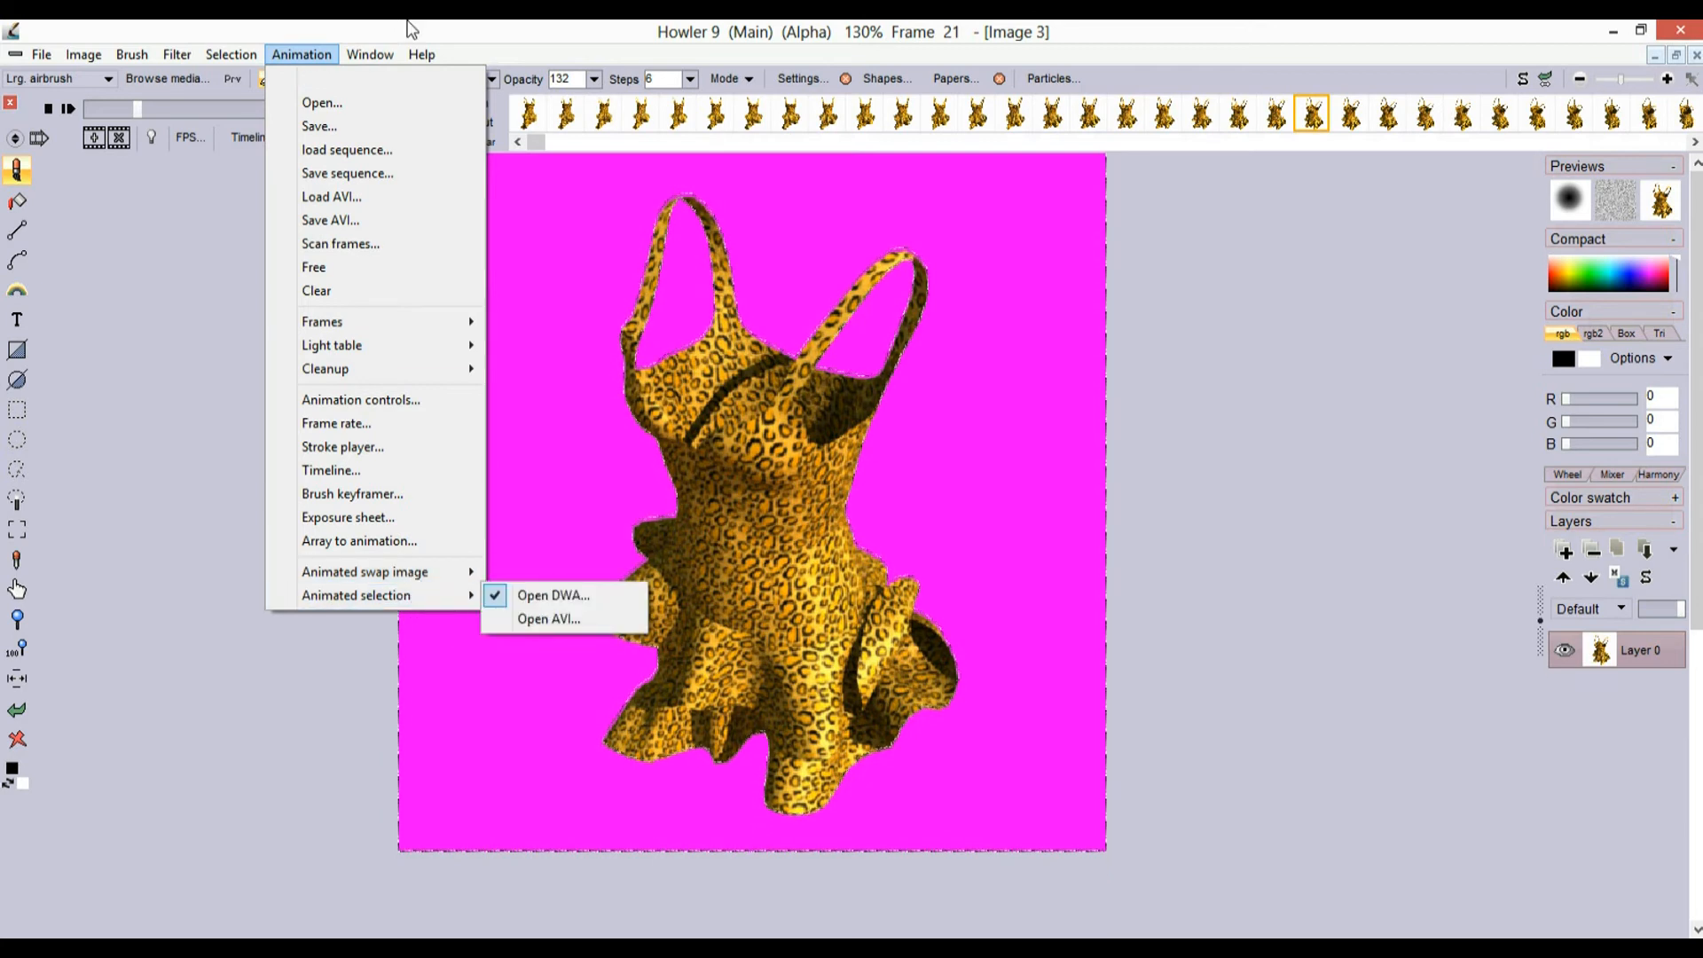
{"action": "left_click", "coordinate": [435, 29]}
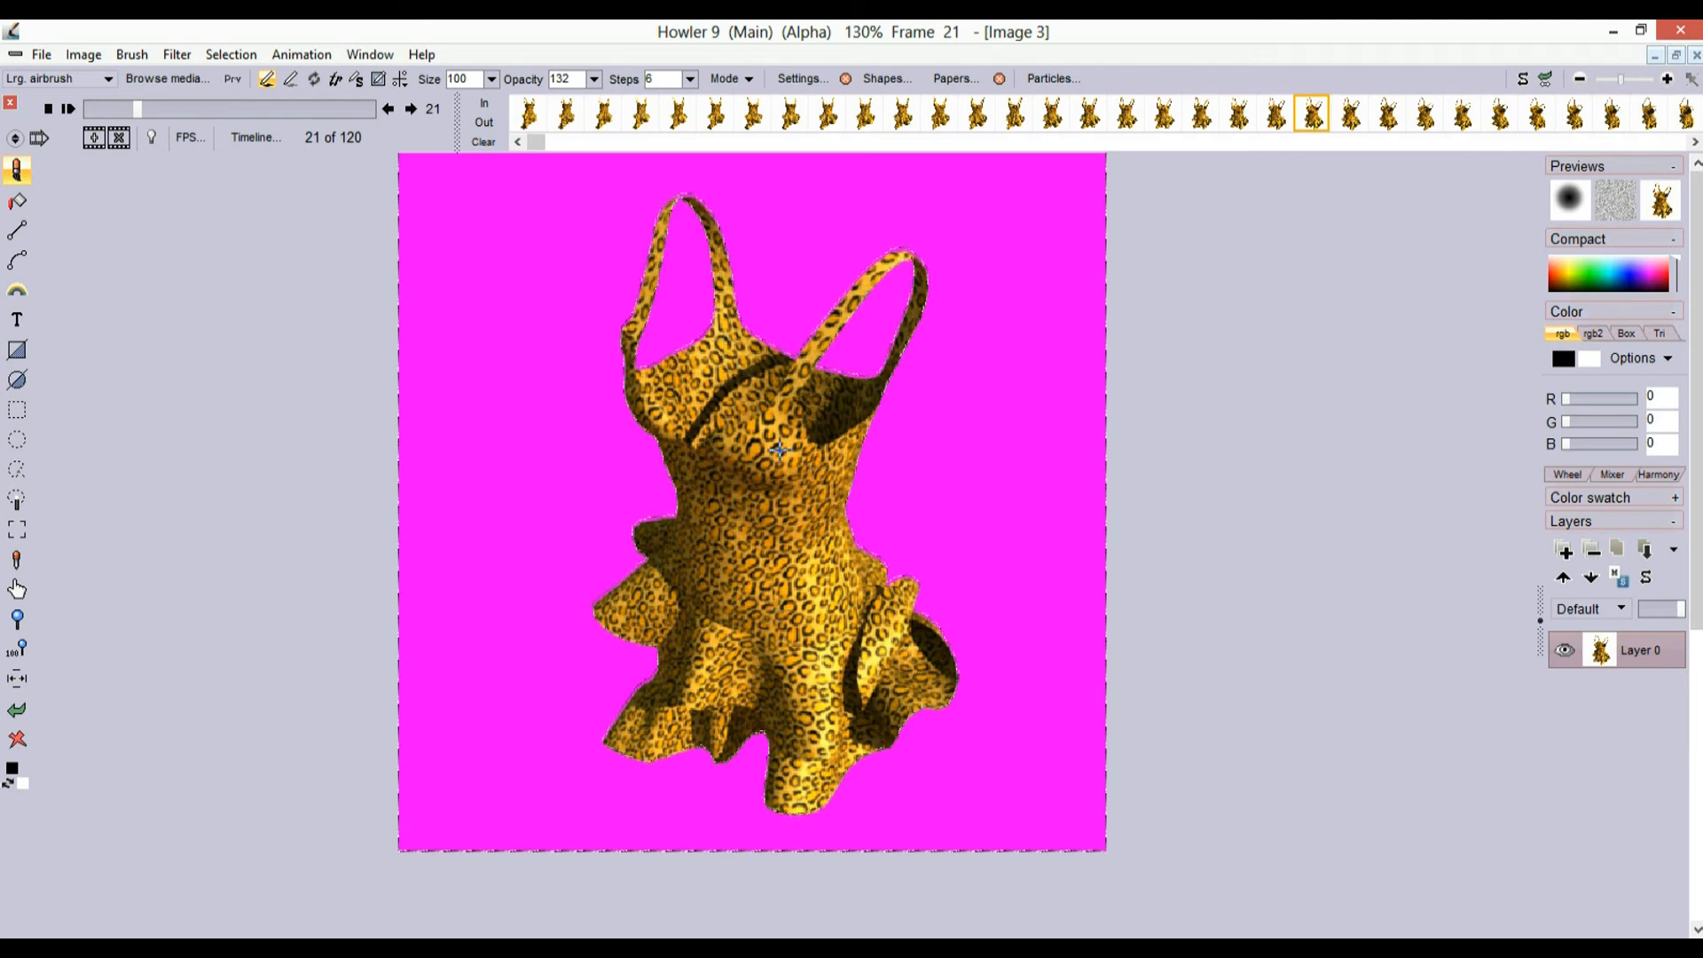
{"action": "left_click_drag", "start_coordinate": [215, 108], "coordinate": [131, 142]}
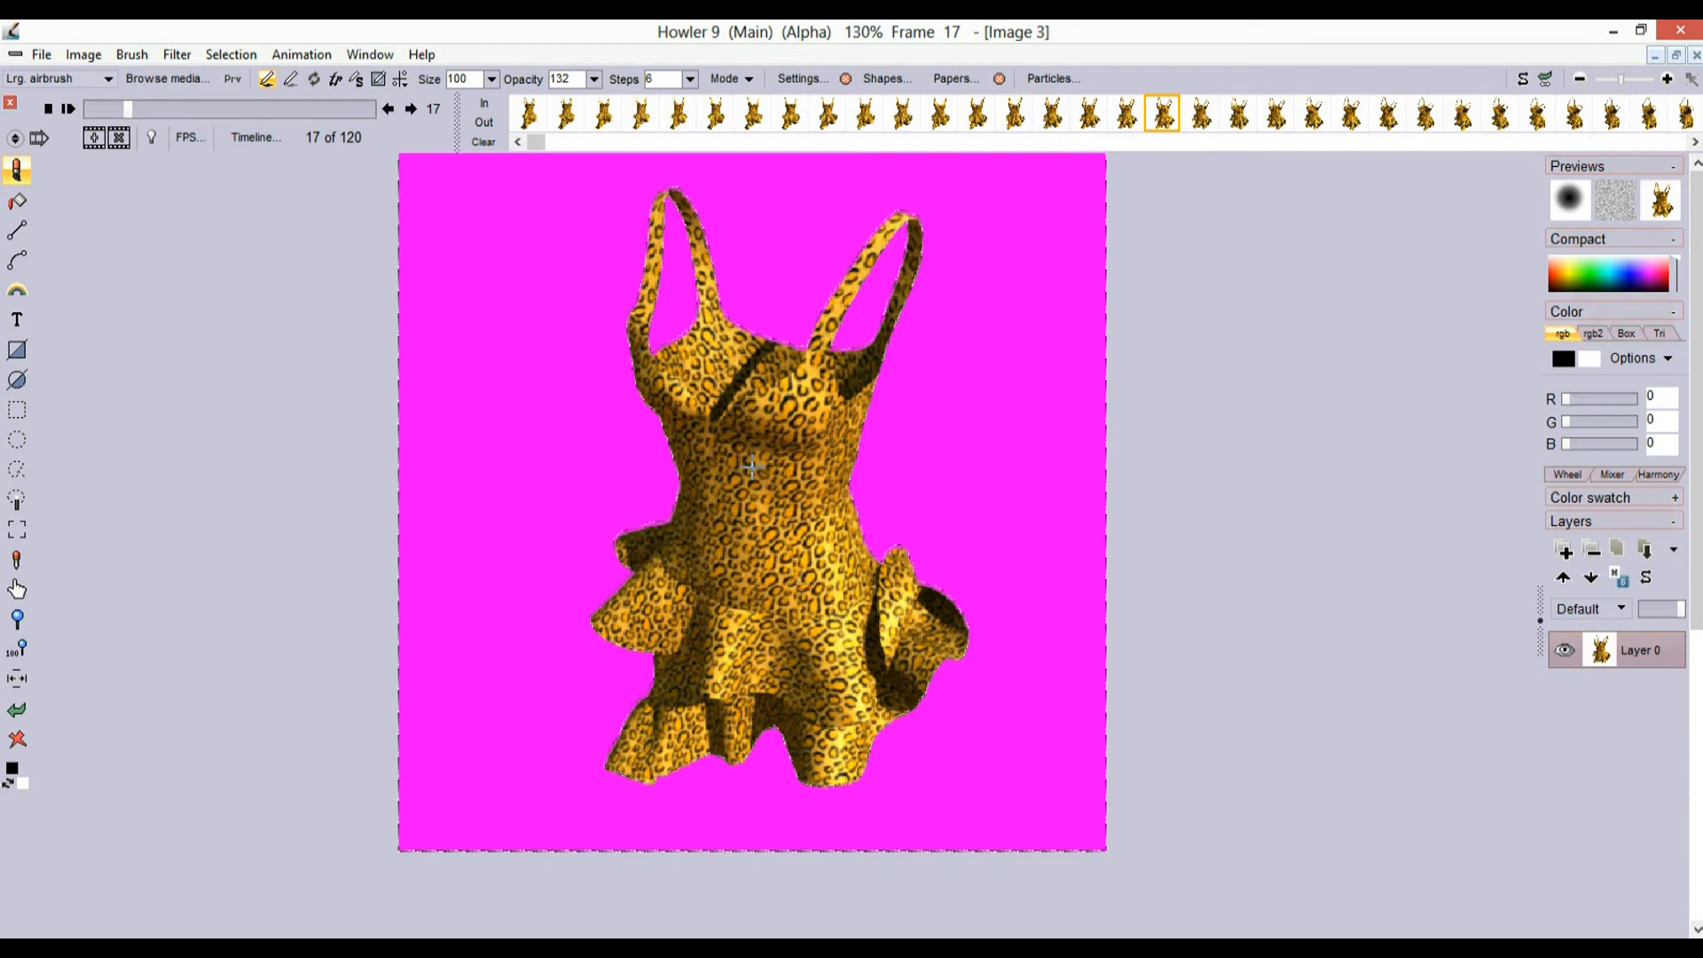
- Open the Timeline editor beside the dress and choose the Color add filter
{"action": "left_click", "coordinate": [257, 137]}
{"action": "left_click_drag", "start_coordinate": [388, 184], "coordinate": [223, 227]}
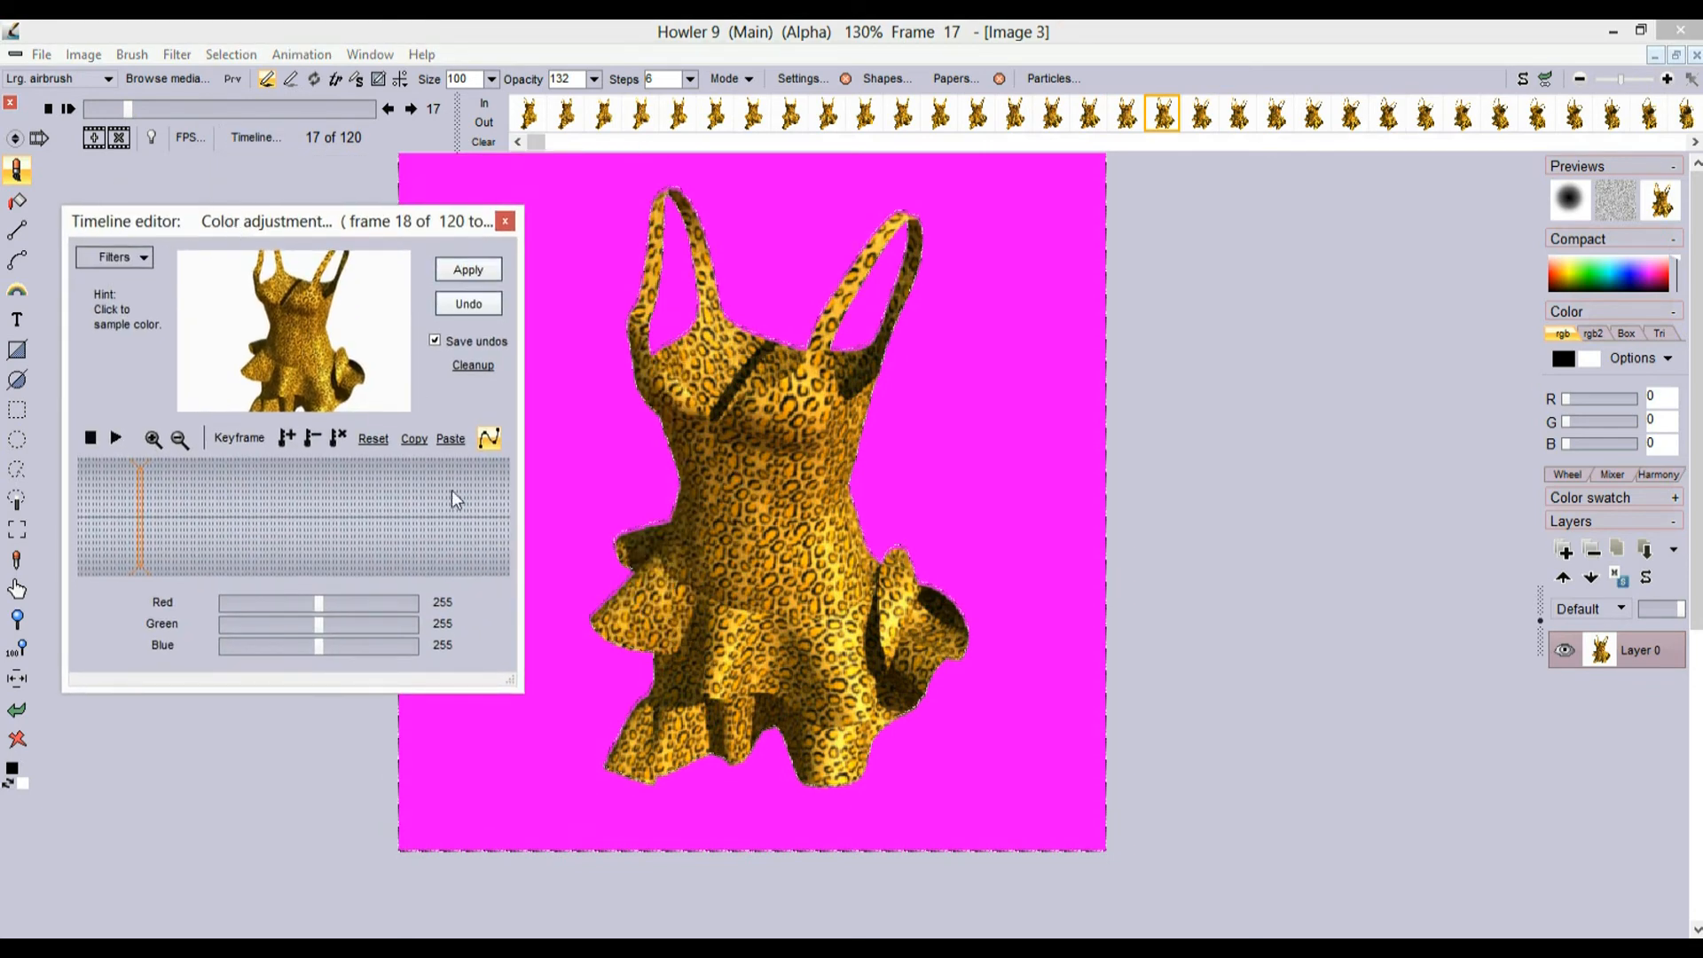
{"action": "left_click", "coordinate": [133, 257]}
{"action": "left_click", "coordinate": [132, 297]}
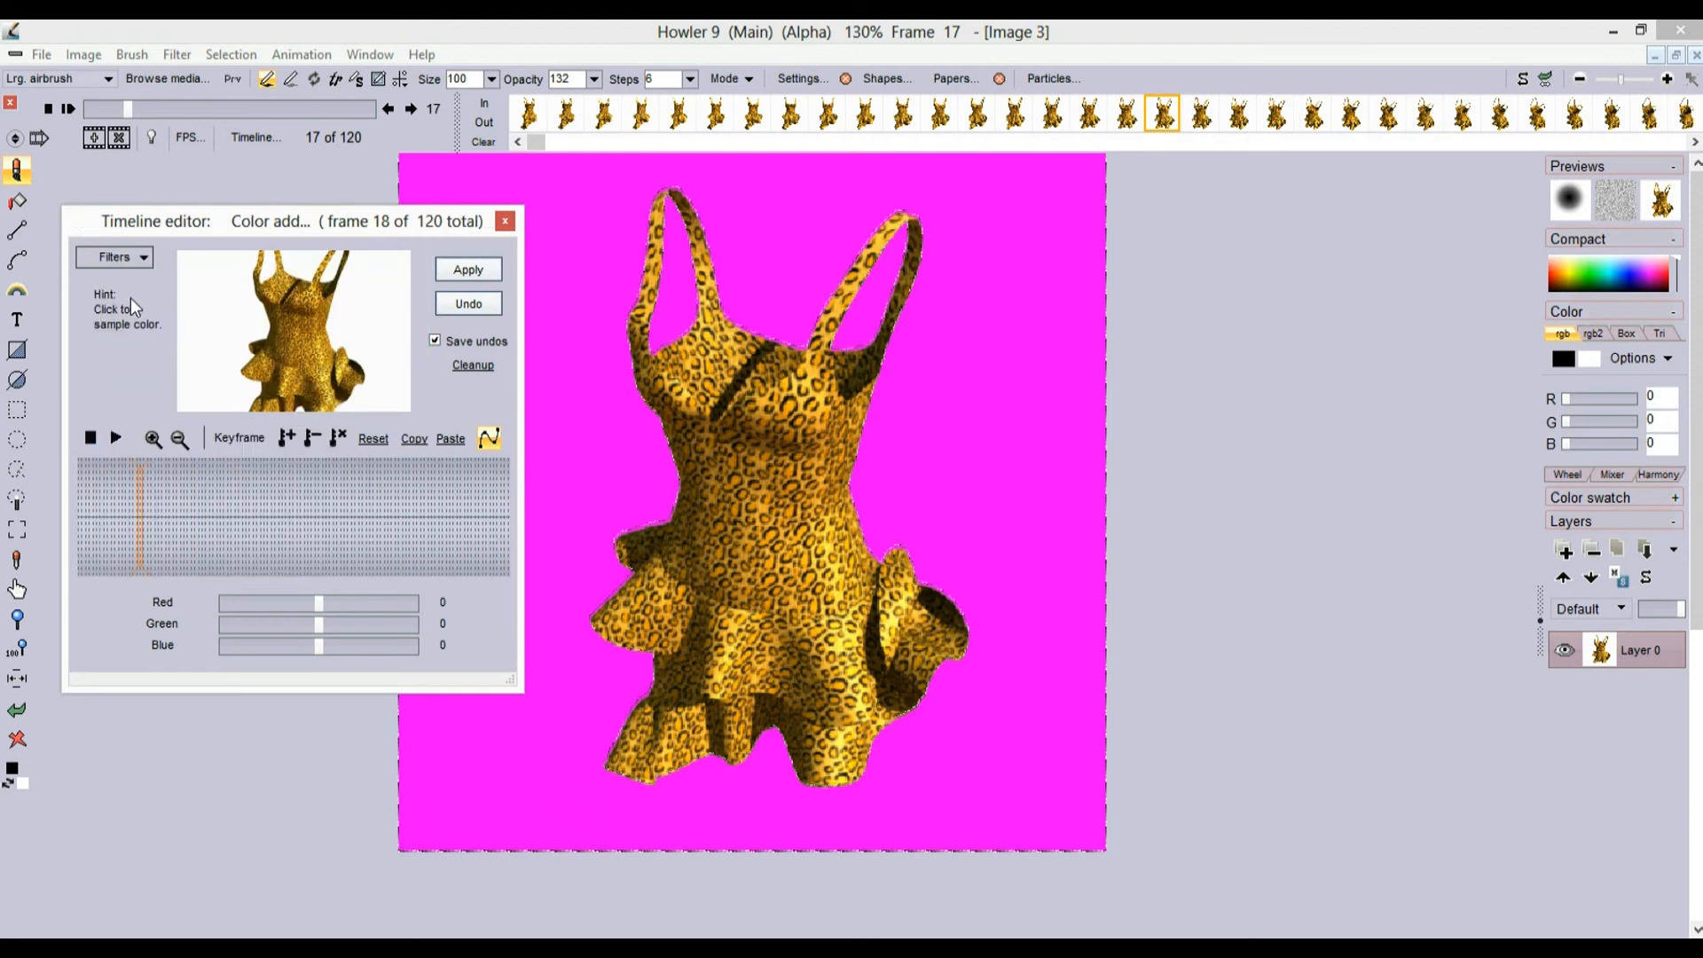
- Set Color add to Red -125, Green 22 and Blue 87, previewing it on frame 19, and apply it to the animation
{"action": "left_click_drag", "start_coordinate": [318, 603], "coordinate": [278, 603]}
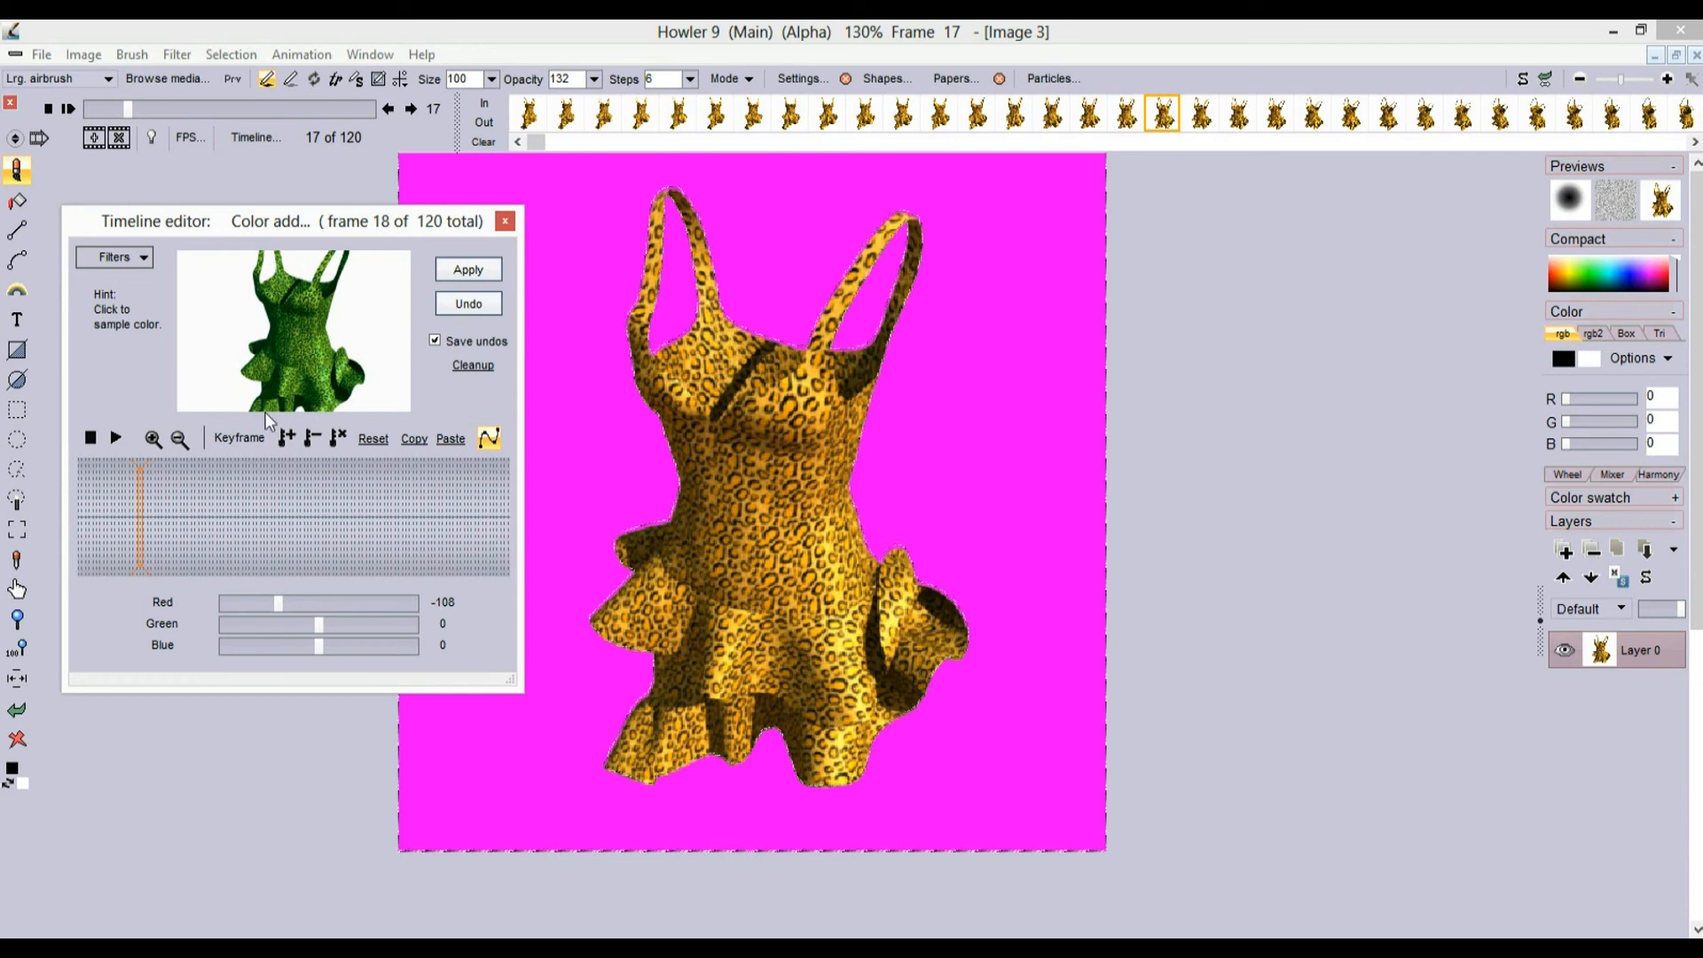
{"action": "mouse_move", "coordinate": [294, 516]}
{"action": "left_mouse_down"}
{"action": "mouse_move", "coordinate": [211, 488]}
{"action": "mouse_move", "coordinate": [372, 505]}
{"action": "mouse_move", "coordinate": [148, 510]}
{"action": "left_mouse_up"}
{"action": "mouse_move", "coordinate": [282, 604]}
{"action": "left_mouse_down"}
{"action": "mouse_move", "coordinate": [370, 603]}
{"action": "mouse_move", "coordinate": [262, 626]}
{"action": "mouse_move", "coordinate": [344, 630]}
{"action": "mouse_move", "coordinate": [289, 648]}
{"action": "mouse_move", "coordinate": [353, 647]}
{"action": "mouse_move", "coordinate": [272, 602]}
{"action": "left_mouse_up"}
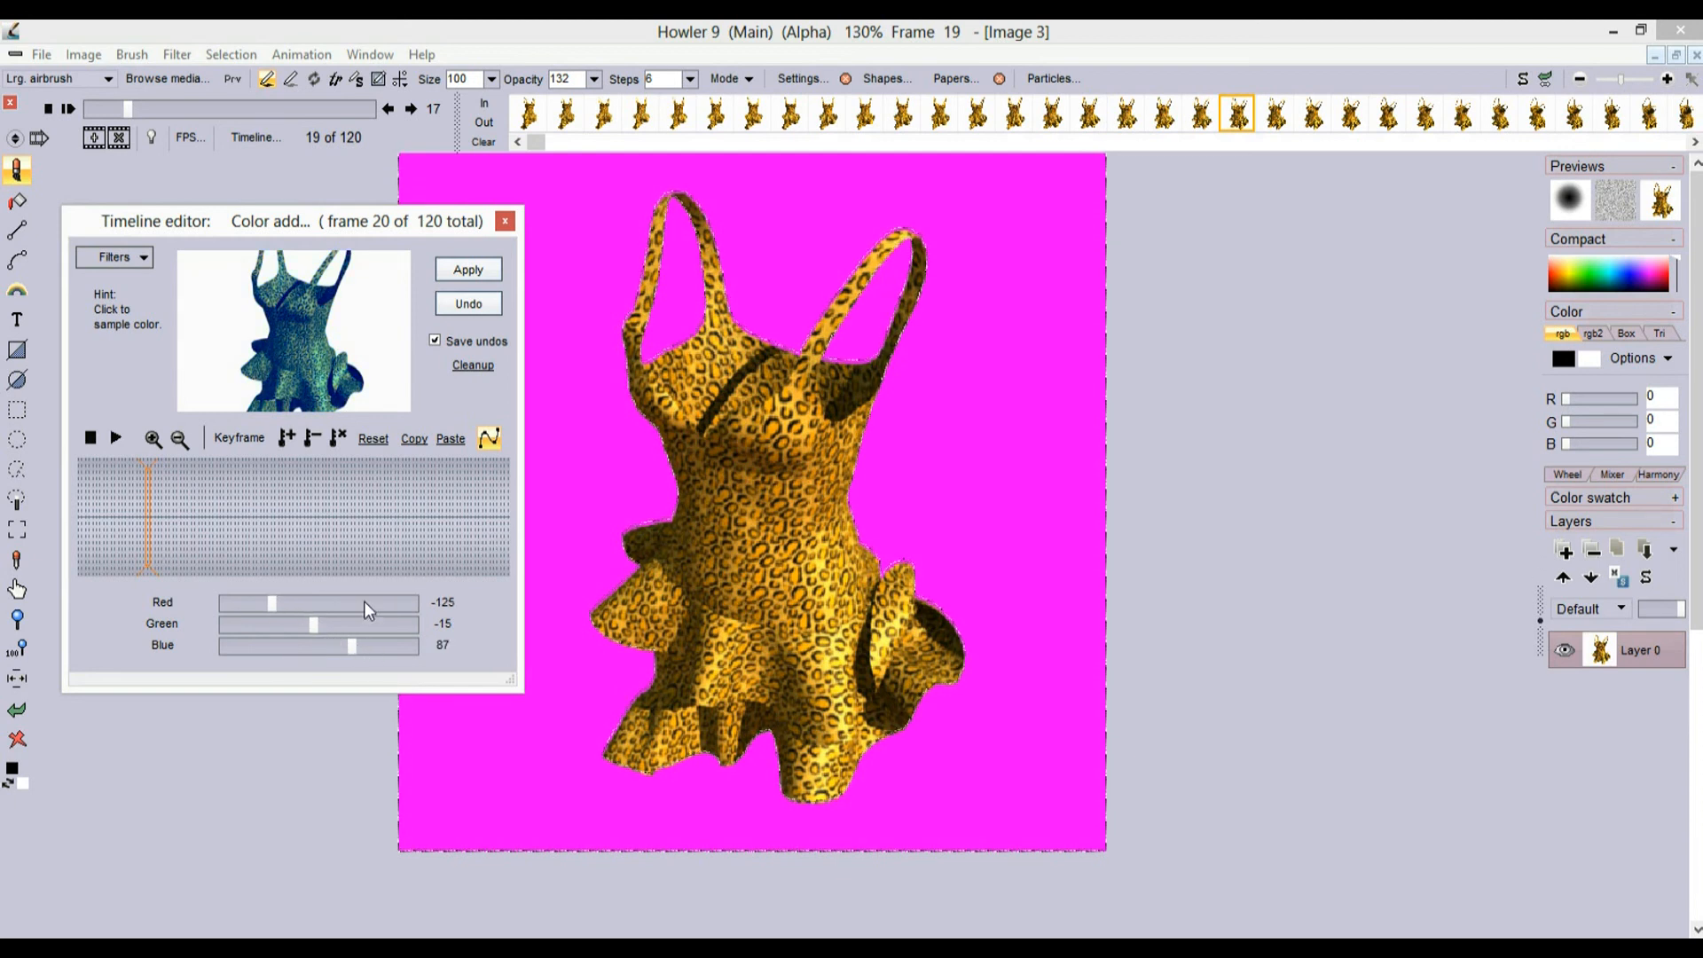
{"action": "mouse_move", "coordinate": [315, 624]}
{"action": "left_mouse_down"}
{"action": "mouse_move", "coordinate": [360, 620]}
{"action": "mouse_move", "coordinate": [328, 627]}
{"action": "left_mouse_up"}
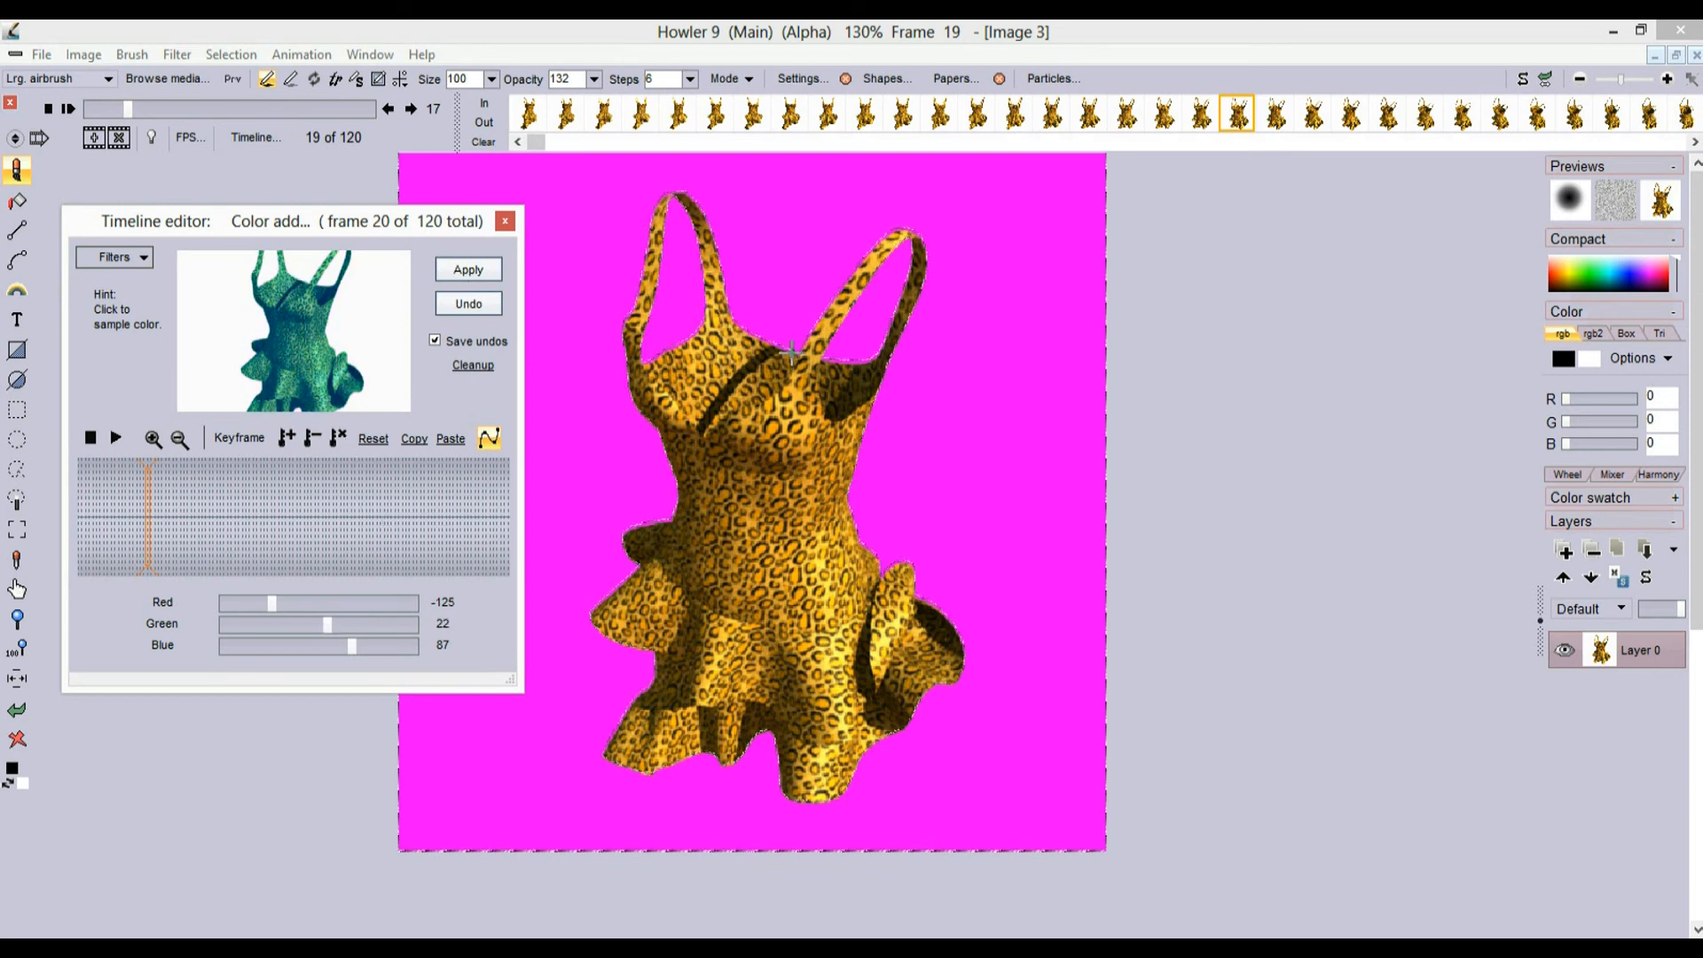
{"action": "left_click", "coordinate": [487, 271]}
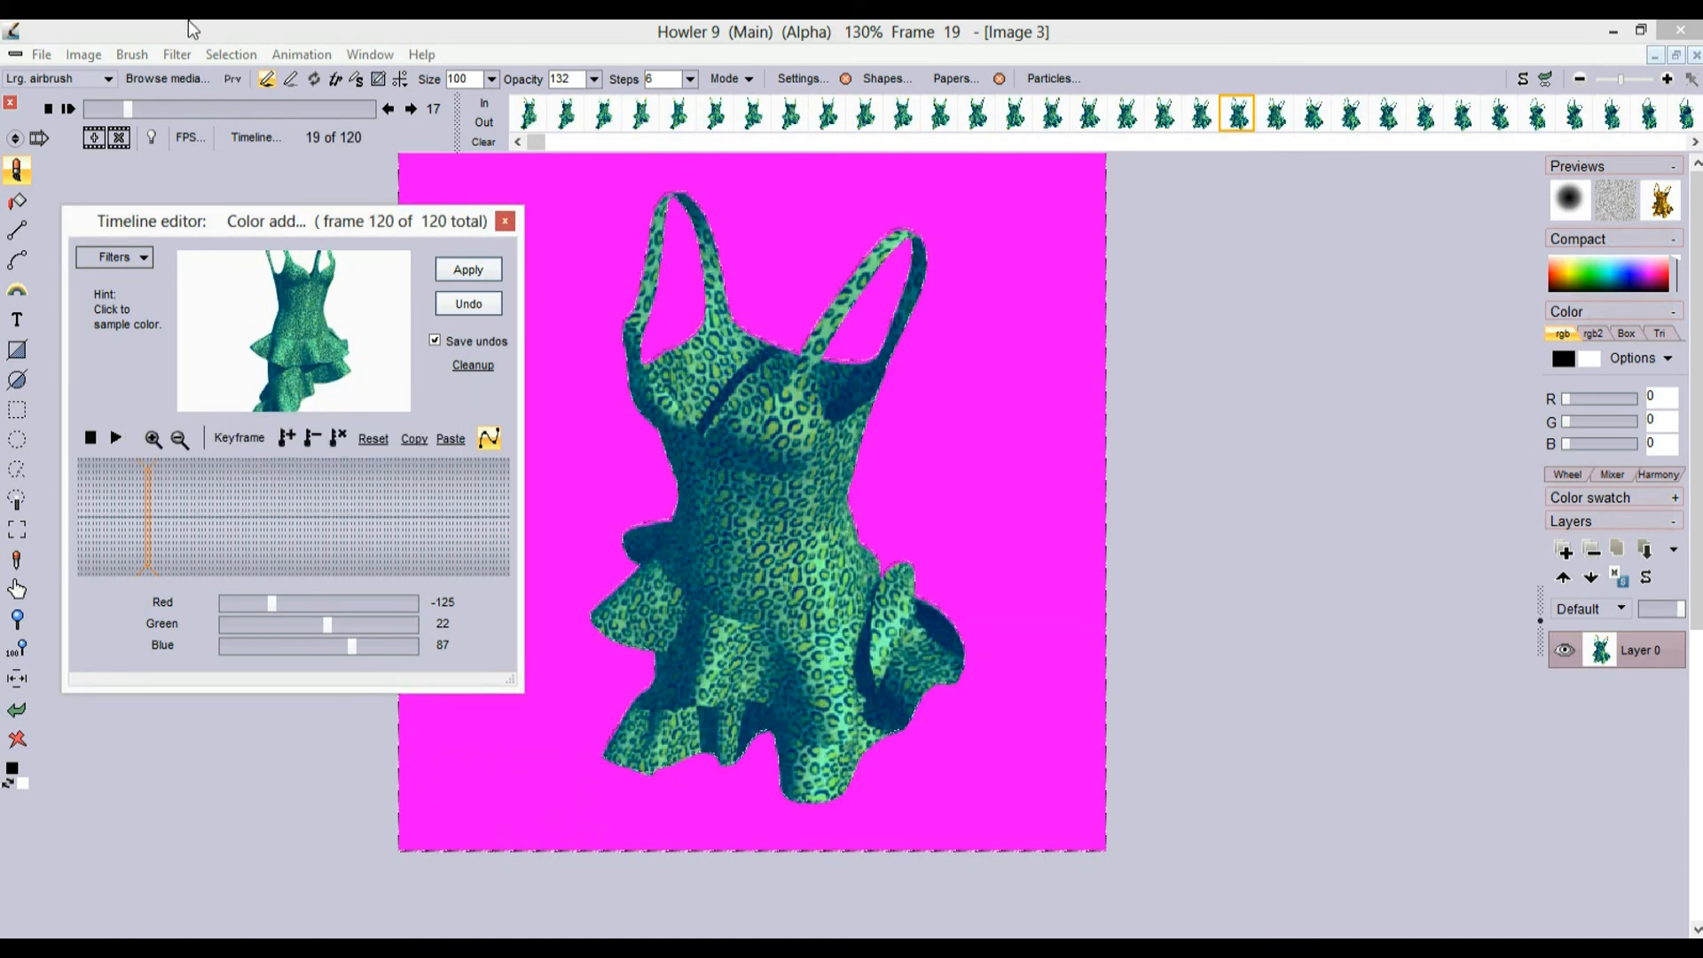
- Switch off the DWA animated selection and clear the alpha from the image
{"action": "left_click", "coordinate": [226, 55]}
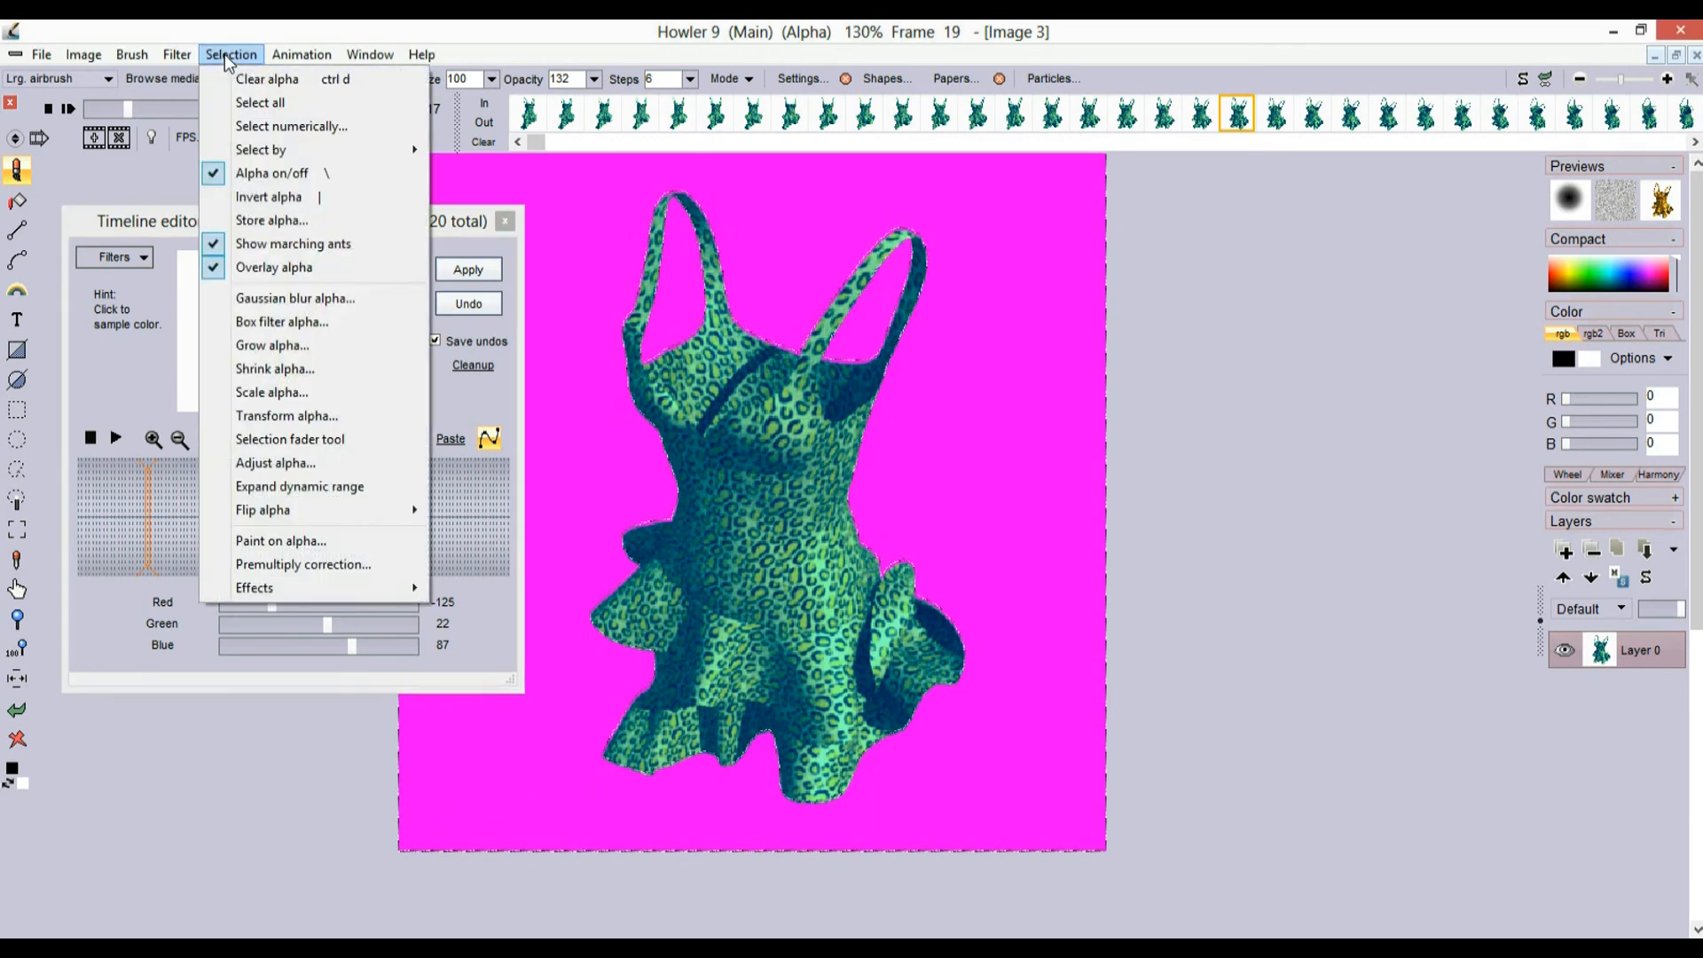
{"action": "left_click", "coordinate": [260, 78]}
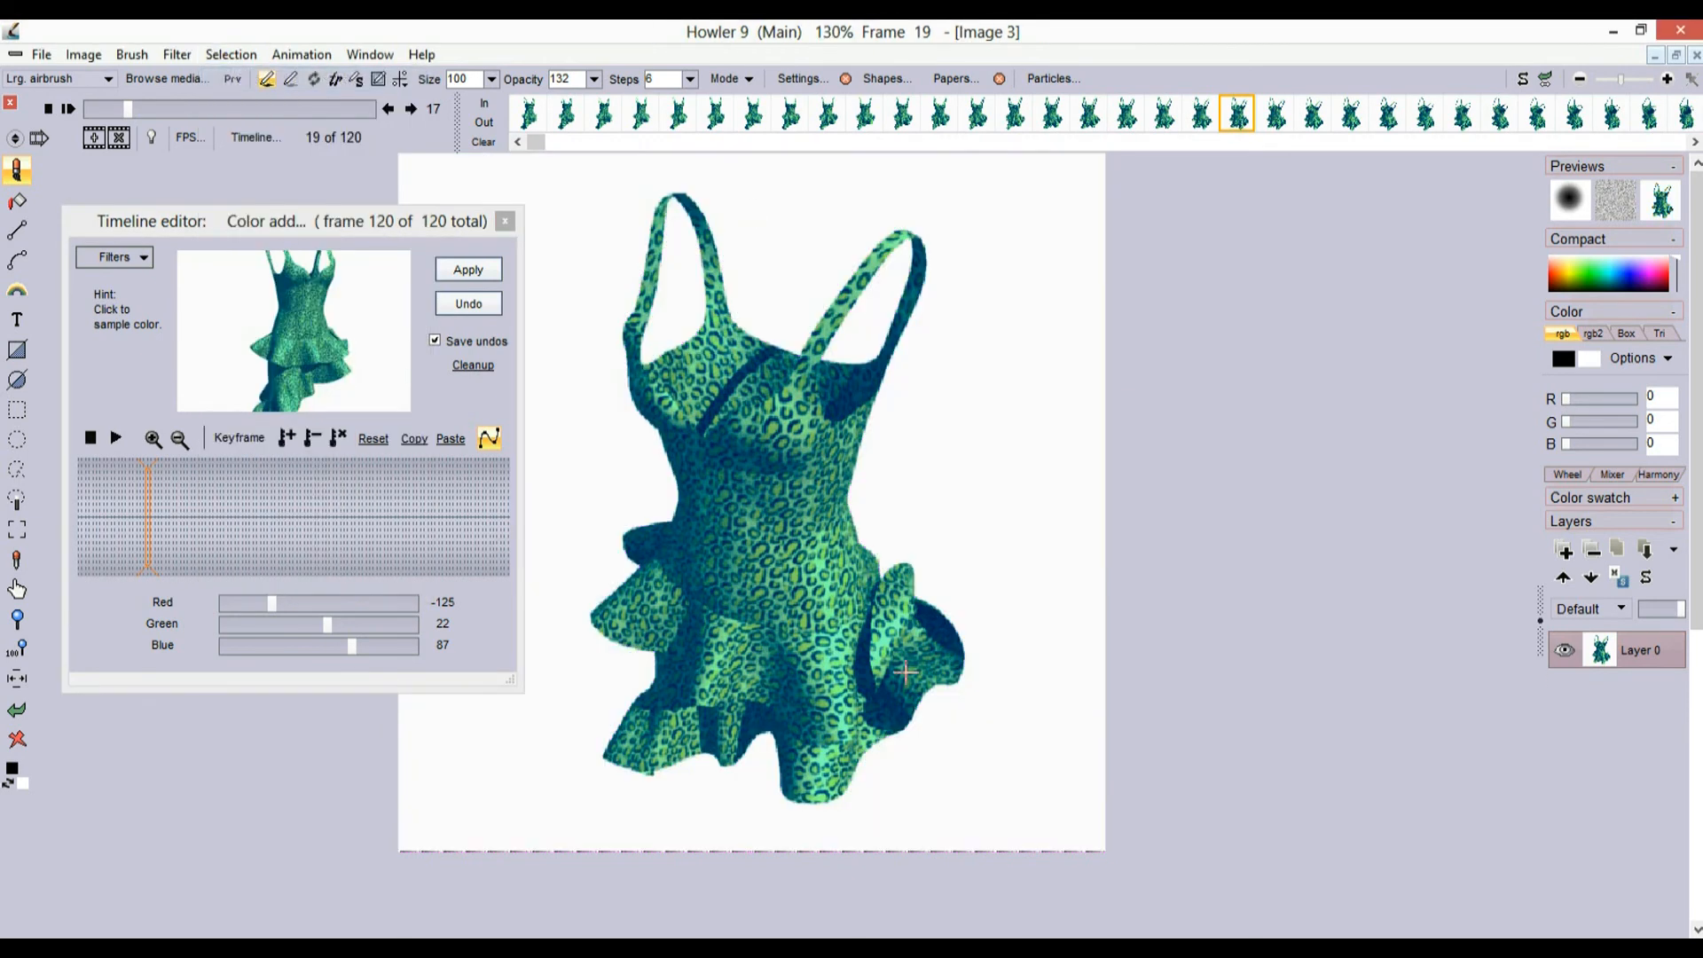
{"action": "left_click", "coordinate": [301, 54]}
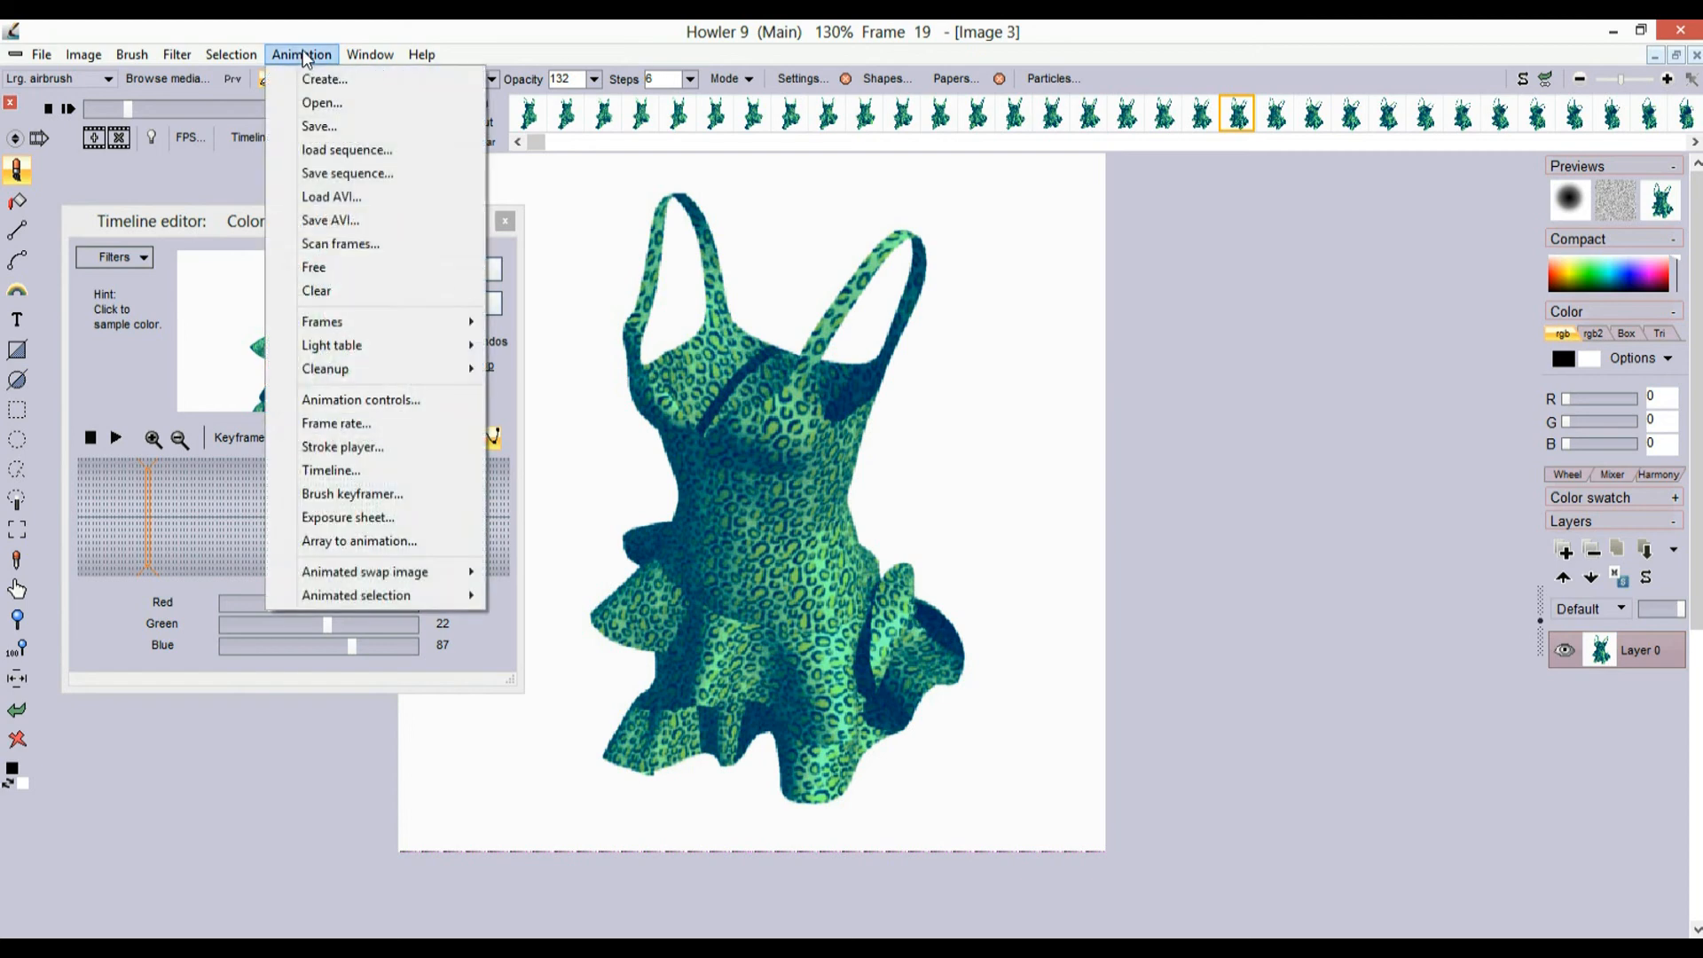
{"action": "mouse_move", "coordinate": [381, 596]}
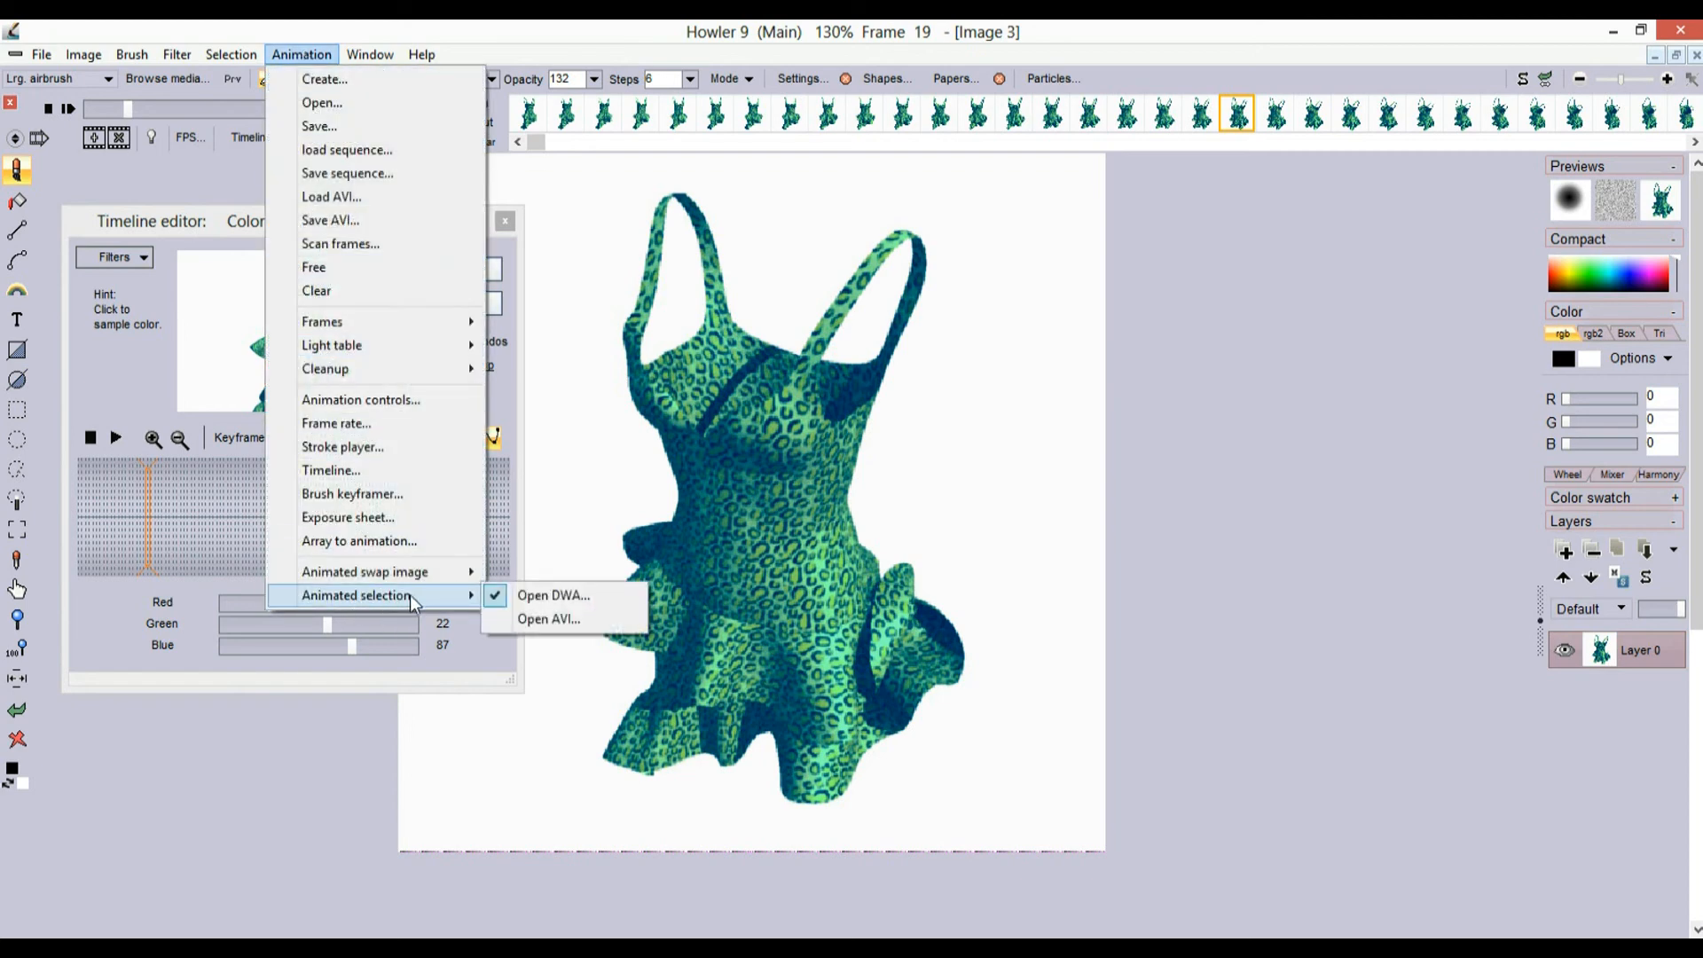
{"action": "left_click", "coordinate": [543, 593]}
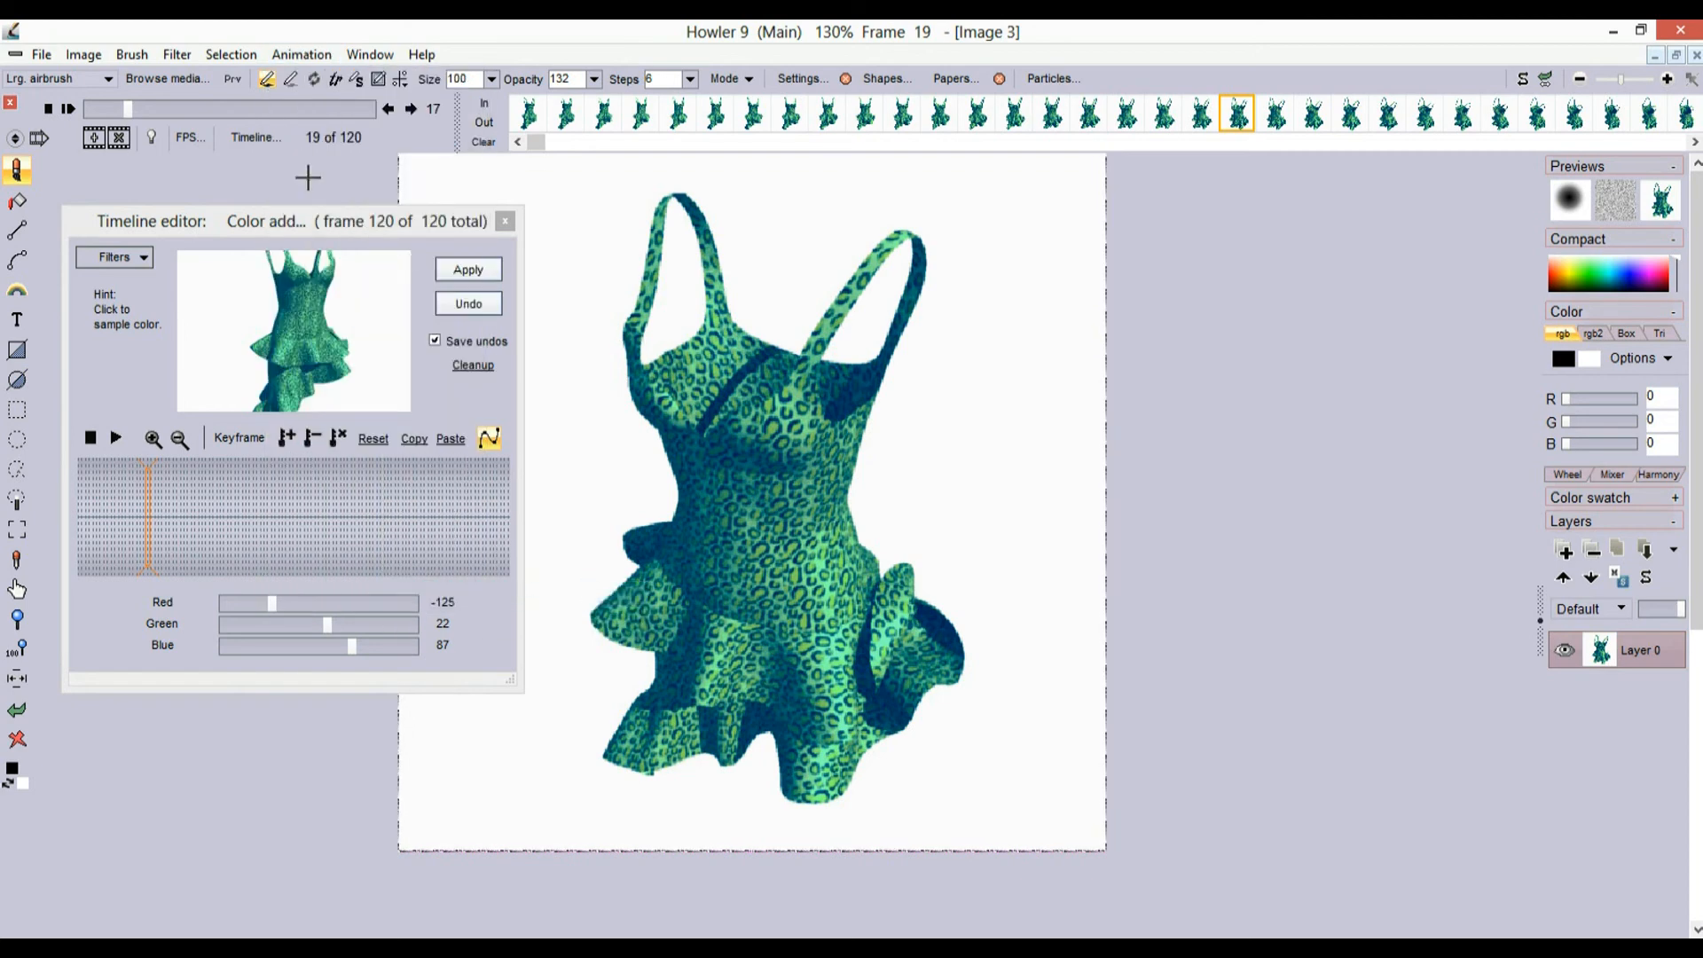
{"action": "left_click", "coordinate": [301, 54]}
{"action": "left_click", "coordinate": [250, 78]}
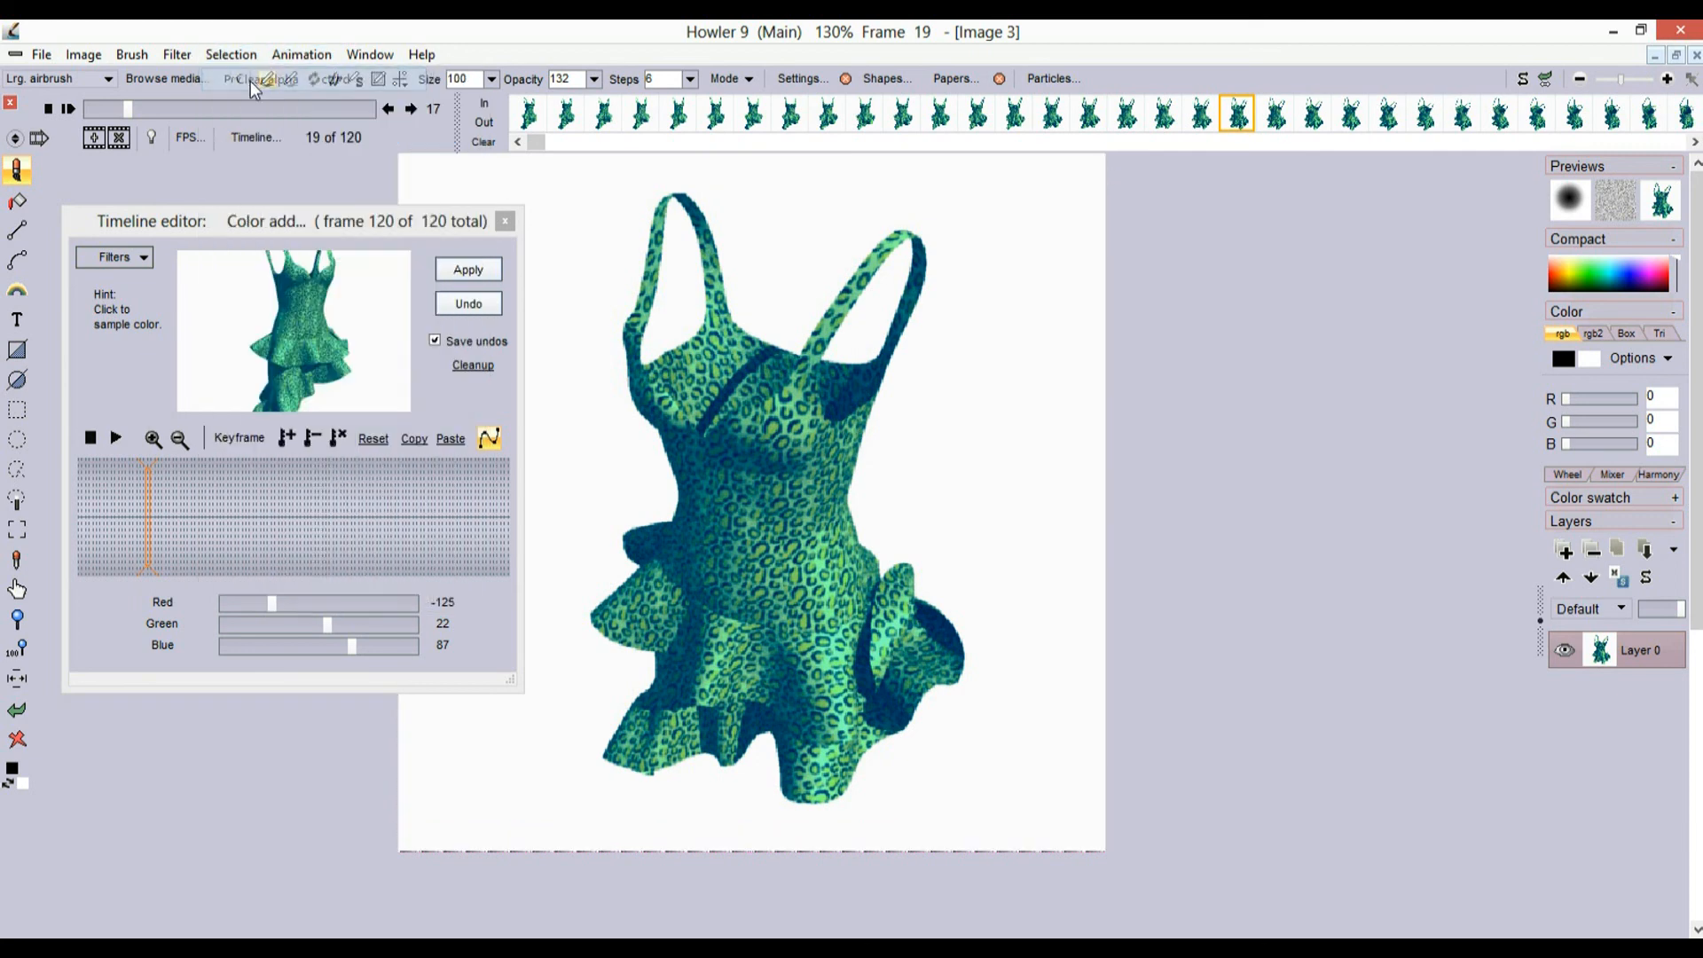
- Close the Timeline editor and examine the recolored dress's edges and pattern up close on frames 0 and 6
{"action": "left_click", "coordinate": [509, 216]}
{"action": "mouse_move", "coordinate": [109, 111]}
{"action": "left_mouse_down"}
{"action": "mouse_move", "coordinate": [232, 109]}
{"action": "mouse_move", "coordinate": [86, 110]}
{"action": "left_mouse_up"}
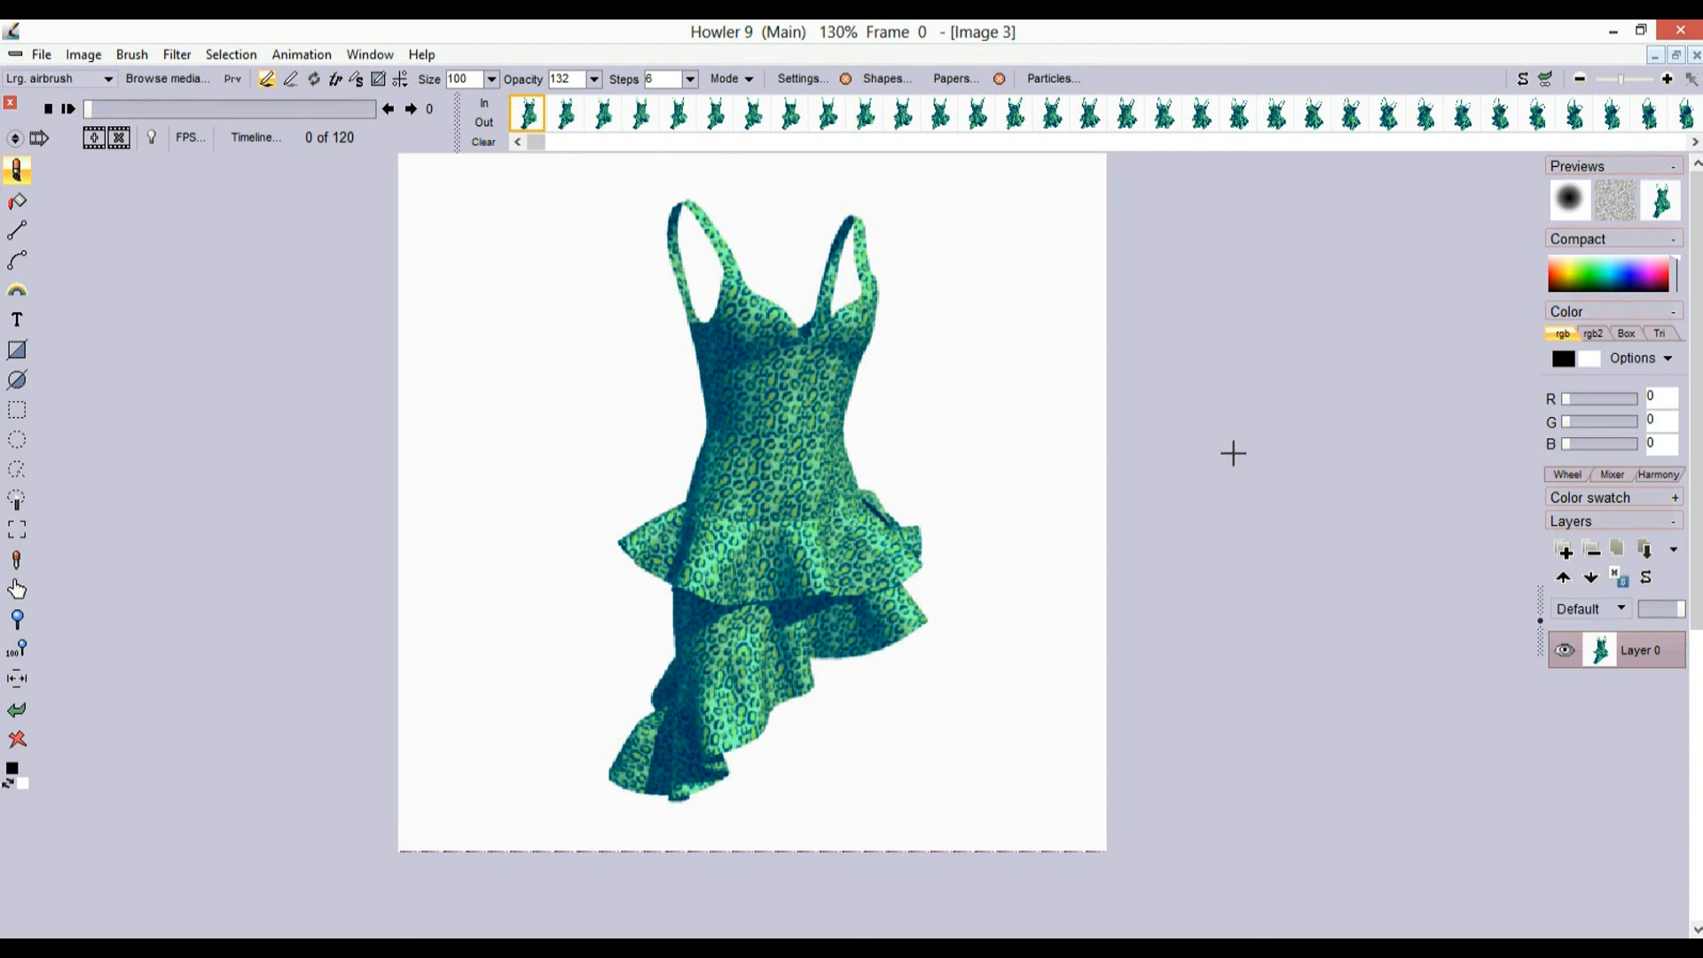
{"action": "left_click_drag", "start_coordinate": [858, 463], "coordinate": [1138, 387]}
{"action": "left_click_drag", "start_coordinate": [1009, 450], "coordinate": [923, 460]}
{"action": "scroll", "coordinate": [977, 438], "scroll_direction": "up", "scroll_amount": 3}
{"action": "left_click_drag", "start_coordinate": [1105, 440], "coordinate": [792, 435]}
{"action": "scroll", "coordinate": [874, 504], "scroll_direction": "down", "scroll_amount": 4}
{"action": "scroll", "coordinate": [886, 509], "scroll_direction": "up", "scroll_amount": 2}
{"action": "left_click_drag", "start_coordinate": [88, 108], "coordinate": [106, 138]}
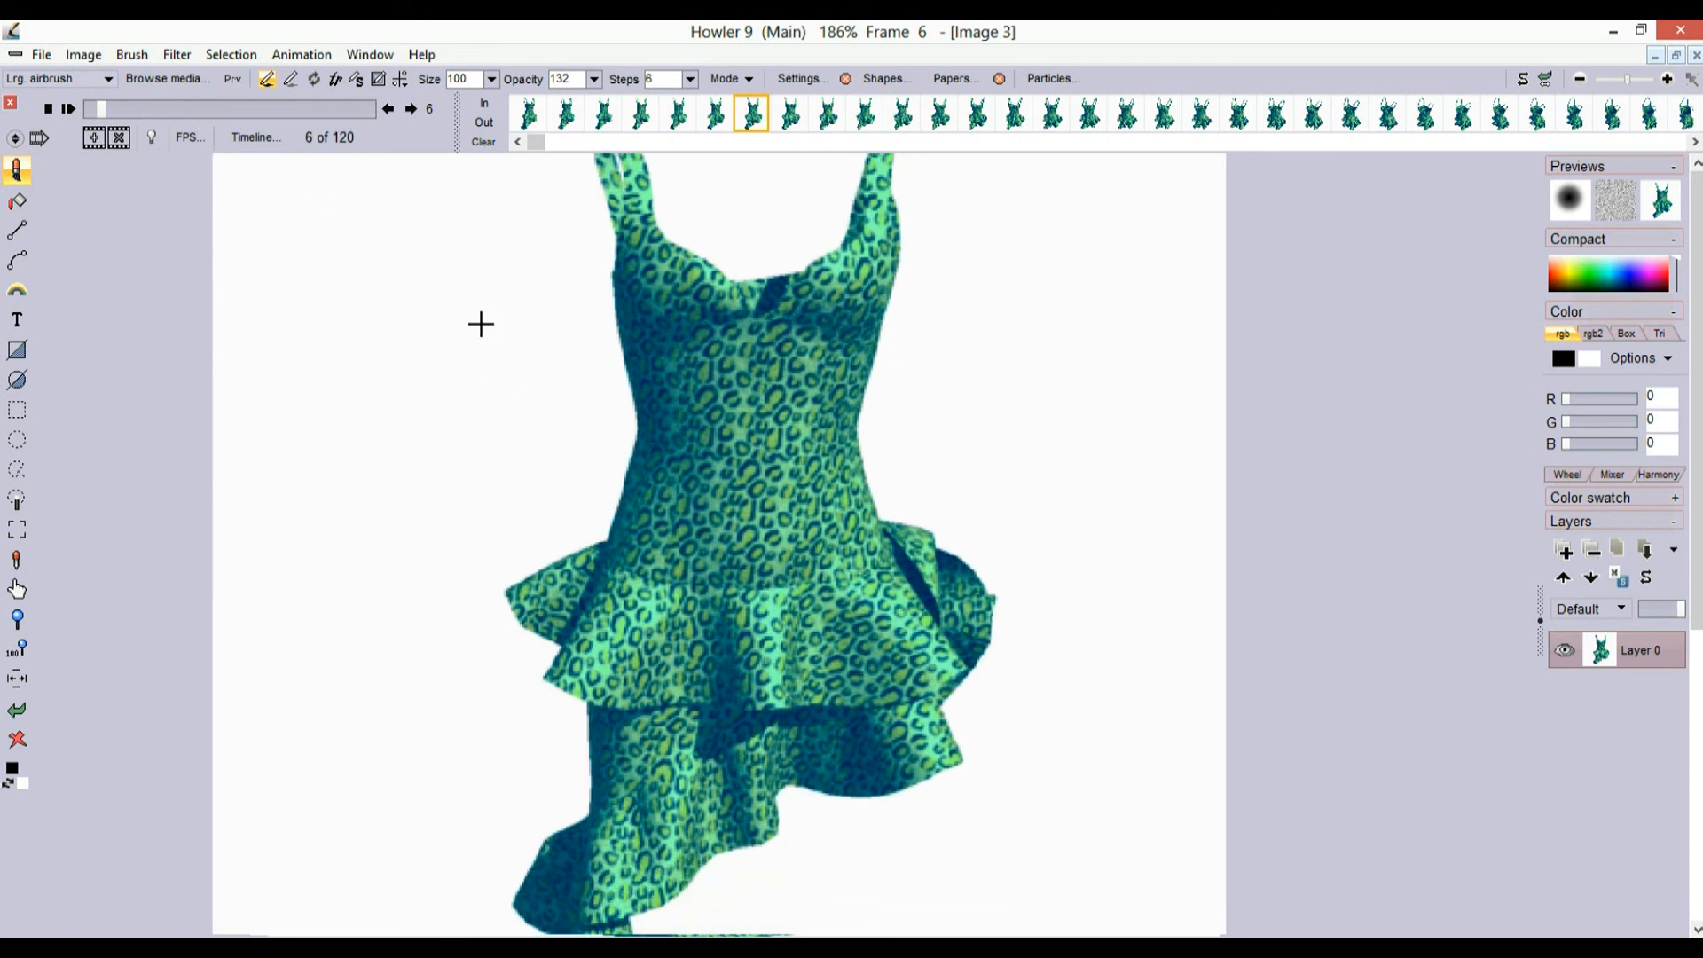
{"action": "scroll", "coordinate": [479, 334], "scroll_direction": "down", "scroll_amount": 3}
{"action": "left_click_drag", "start_coordinate": [677, 364], "coordinate": [689, 343]}
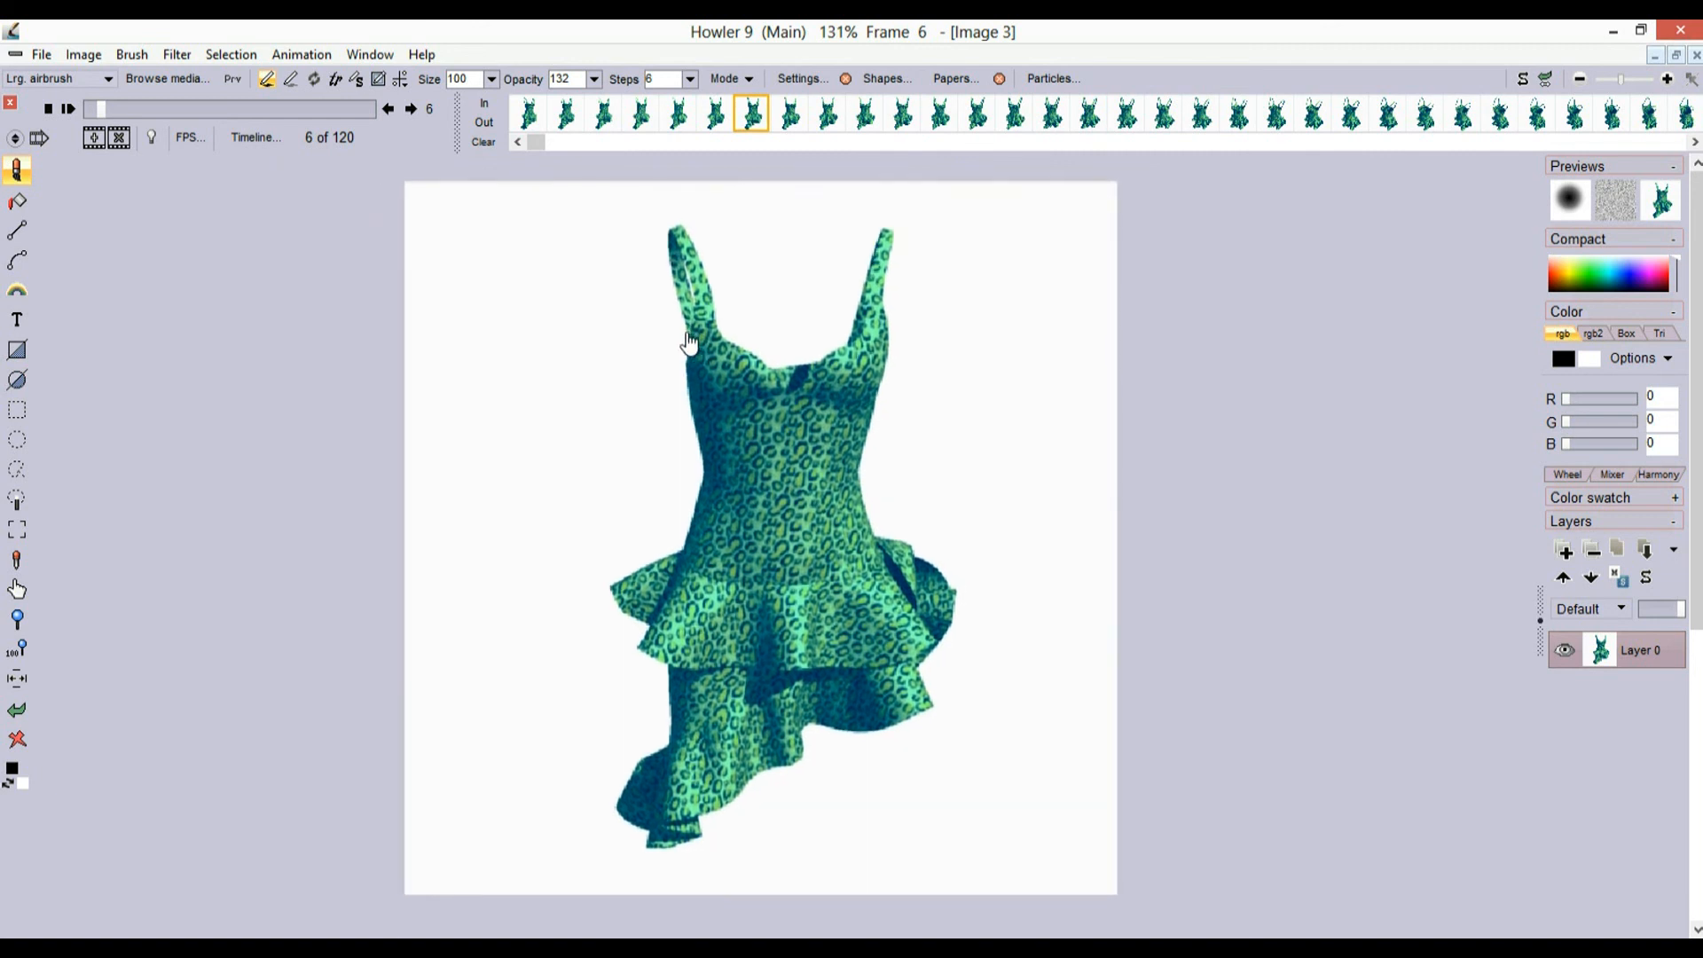